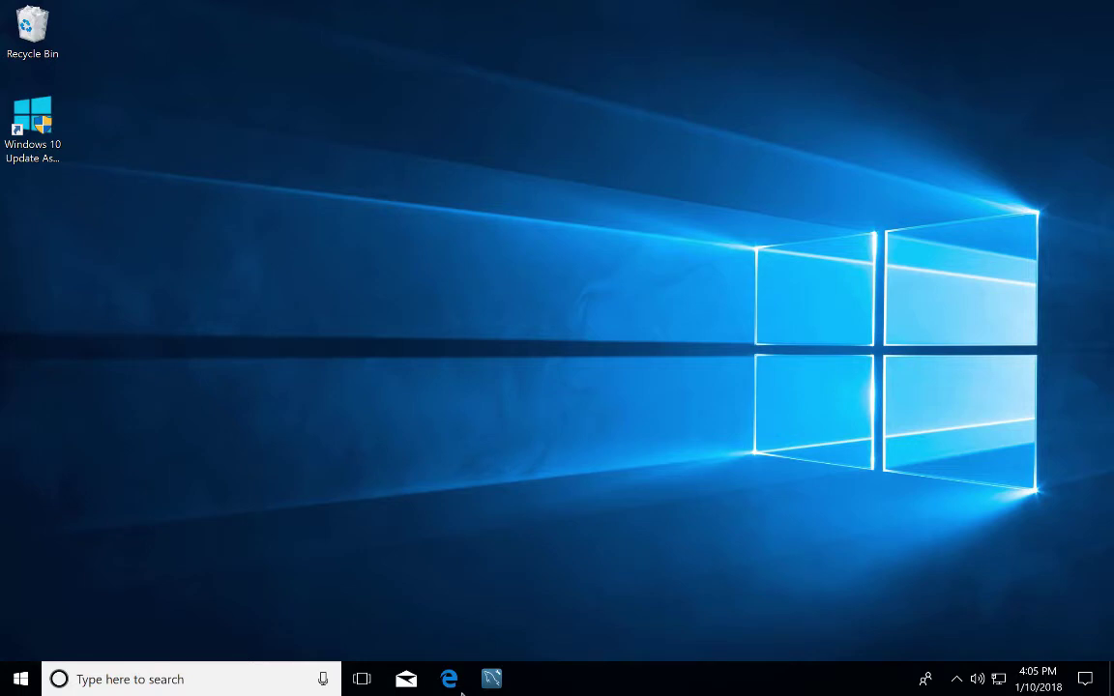
Open Microsoft Edge and load the site hp.ligent.net
mouse_move(454, 682)
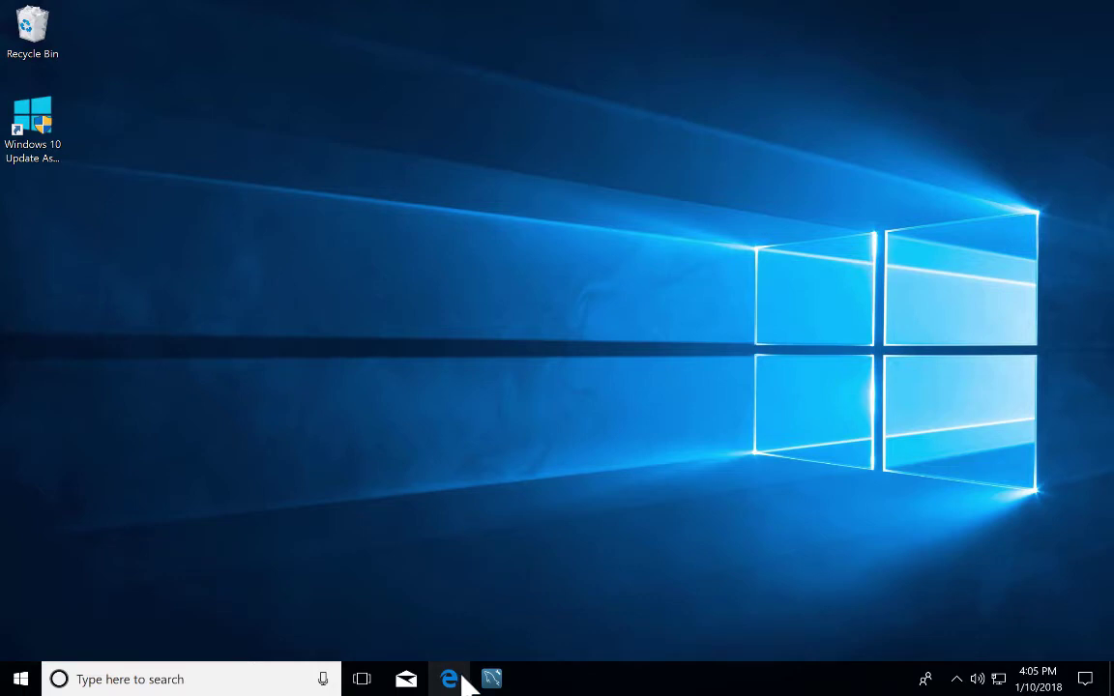
click(463, 677)
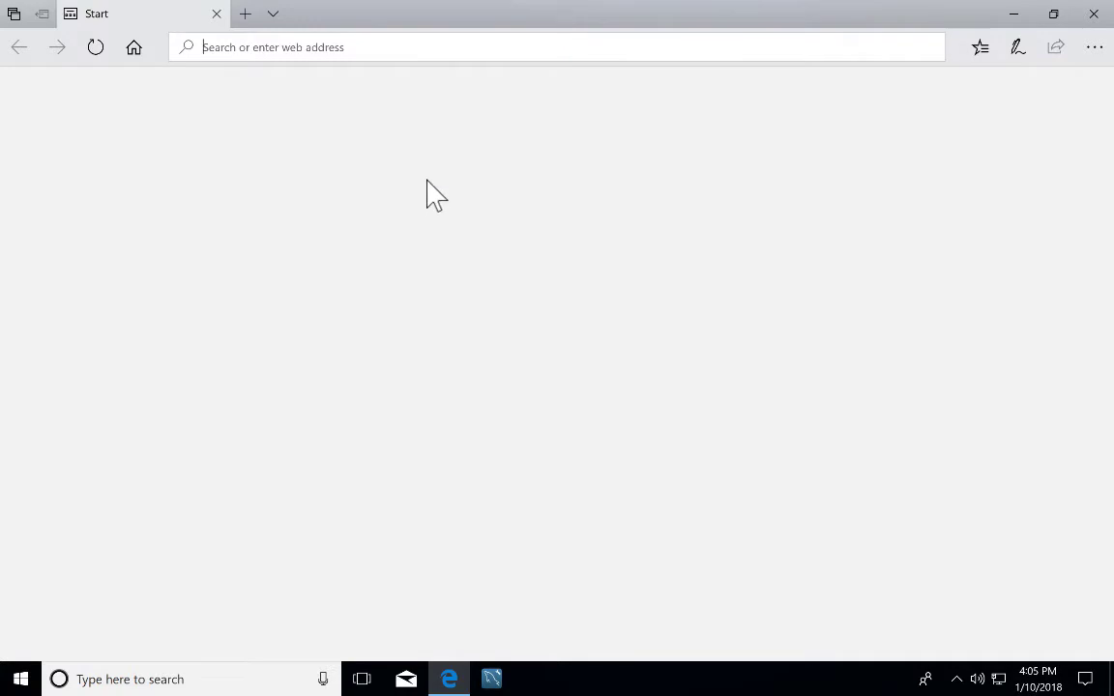
text(h)
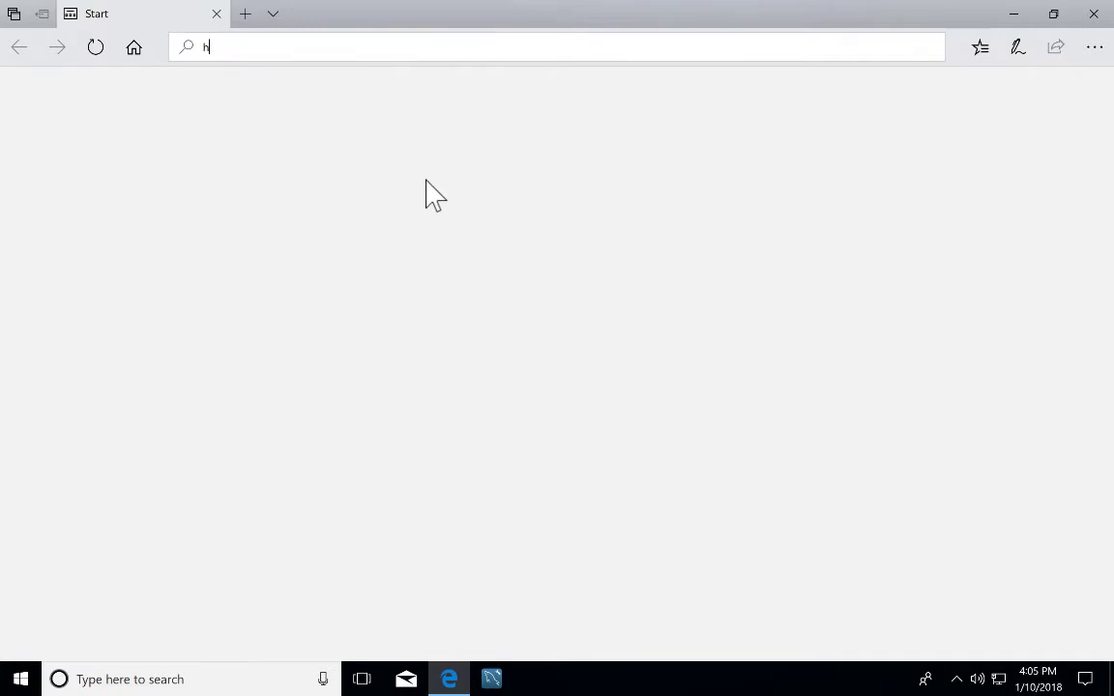
text(p)
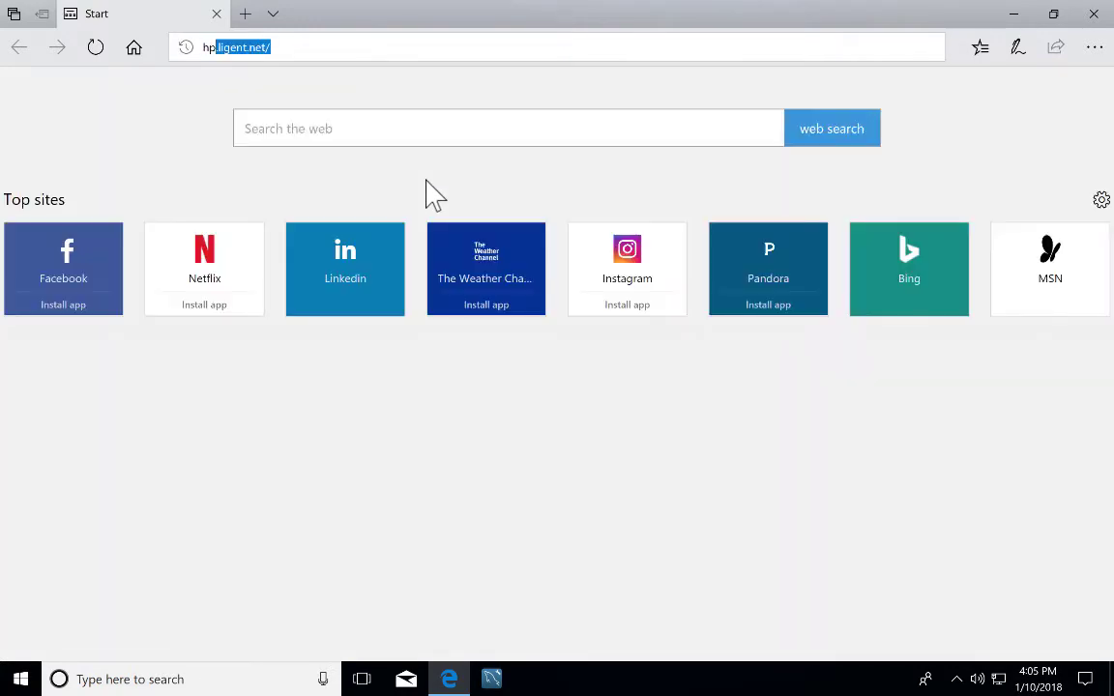
key(Return)
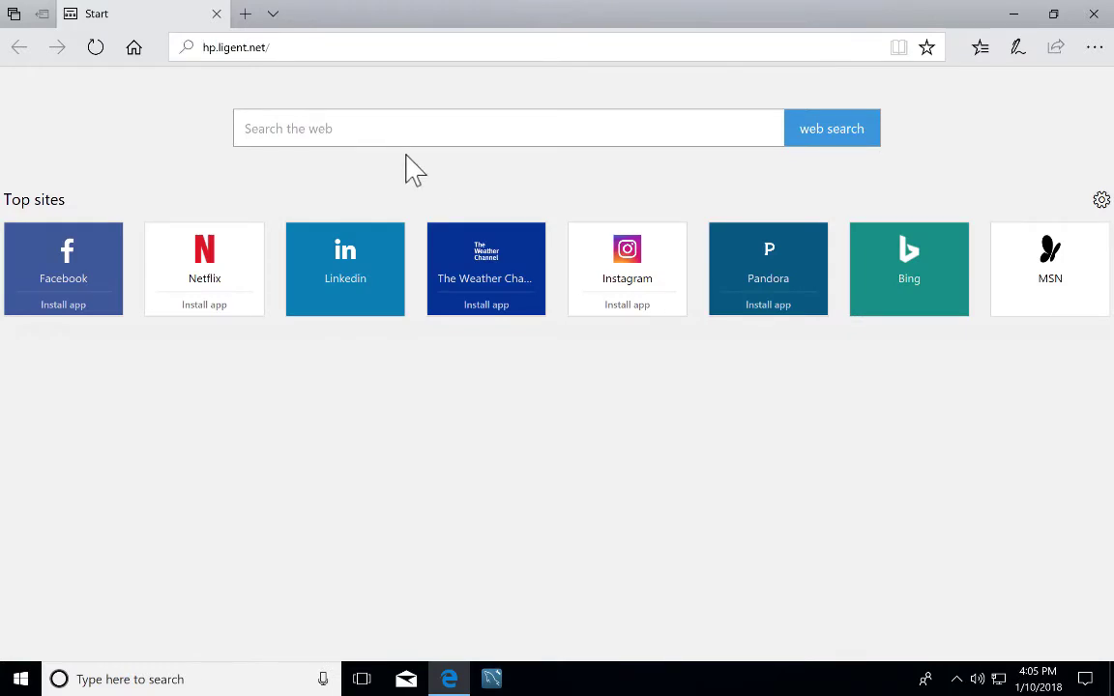
click(286, 49)
key(Return)
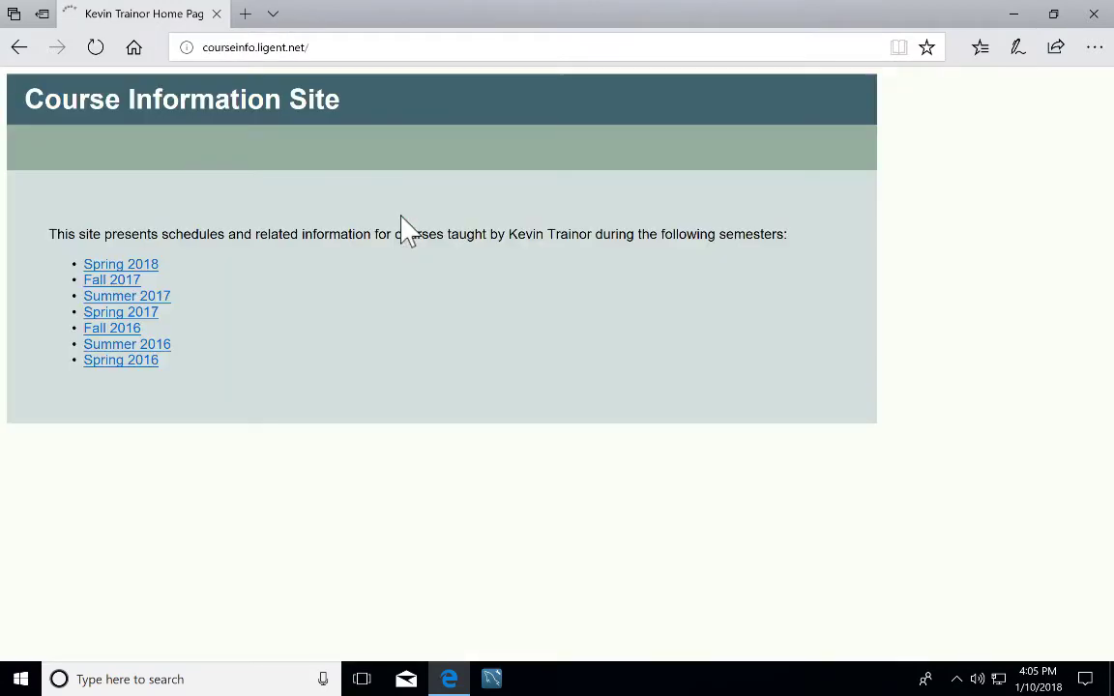
Open the Spring 2018 course schedule for LIS490-DBO at the University of Illinois at Urbana-Champaign
click(134, 271)
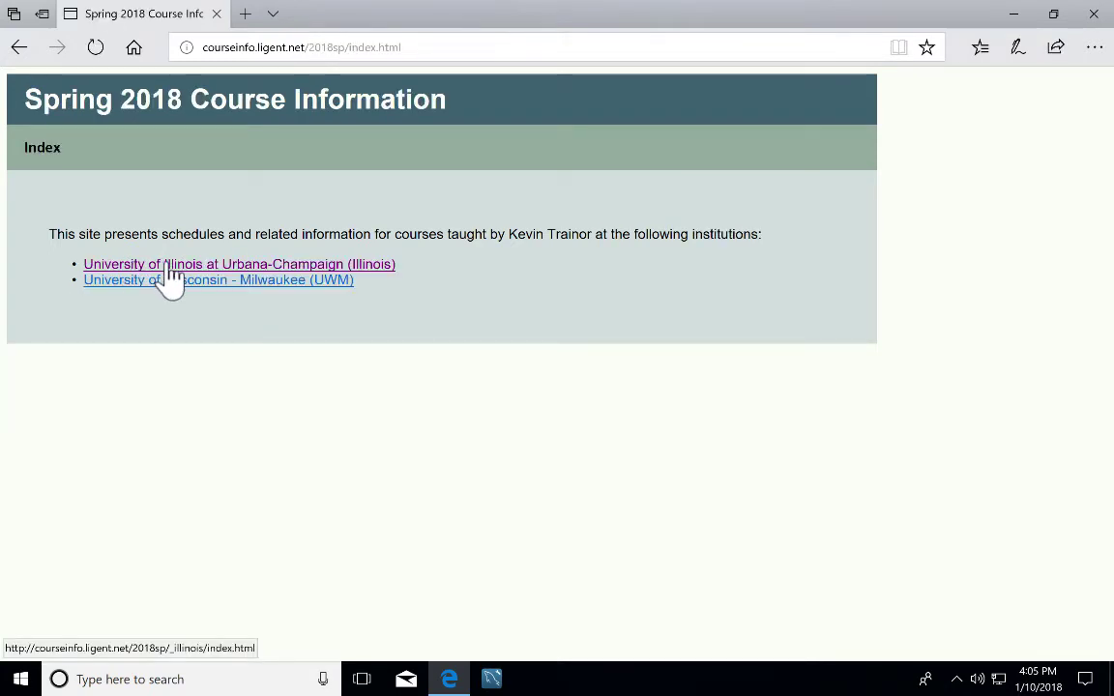
click(170, 266)
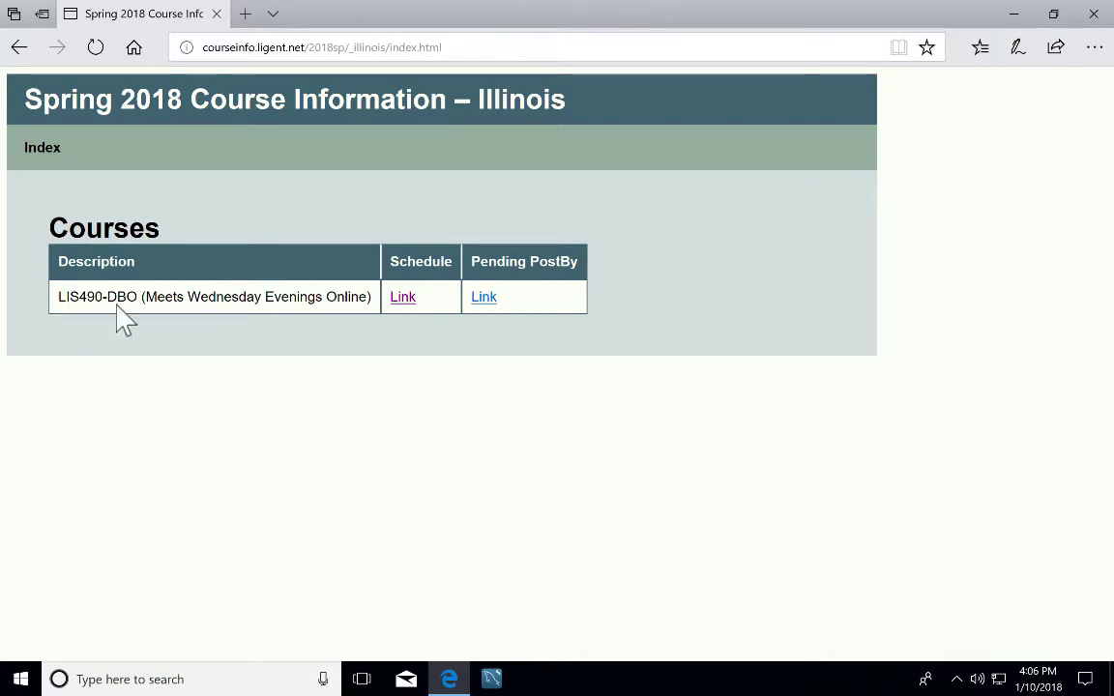
click(396, 300)
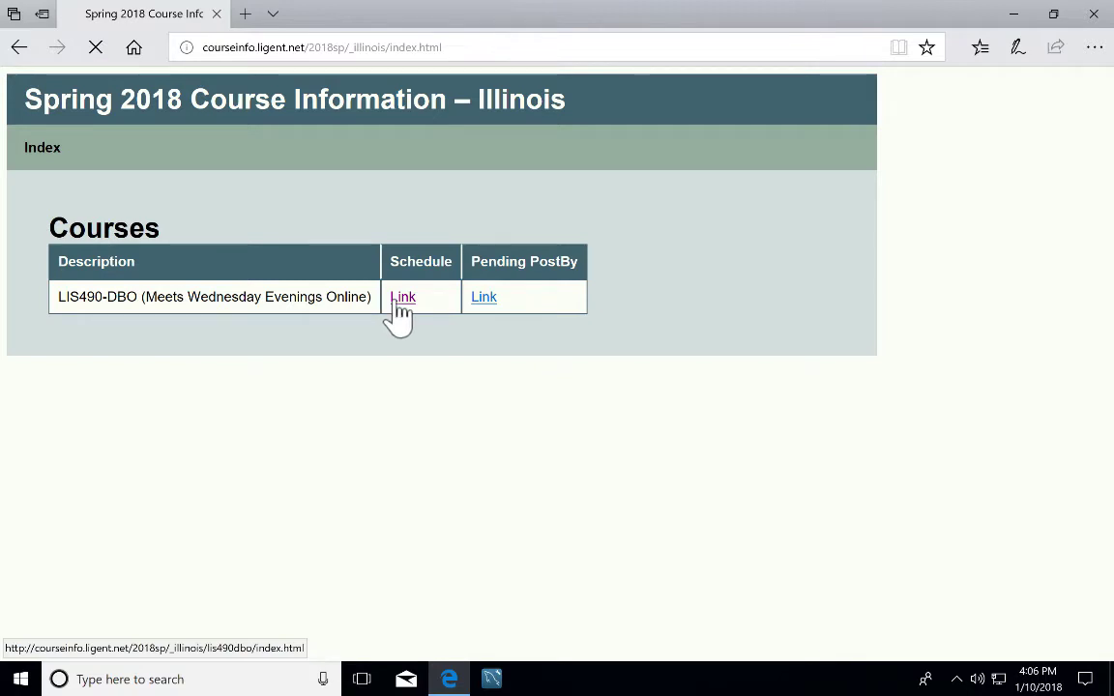
Open the Week 4 page from the index of weekly schedule pages
scroll(413, 315, down, 5)
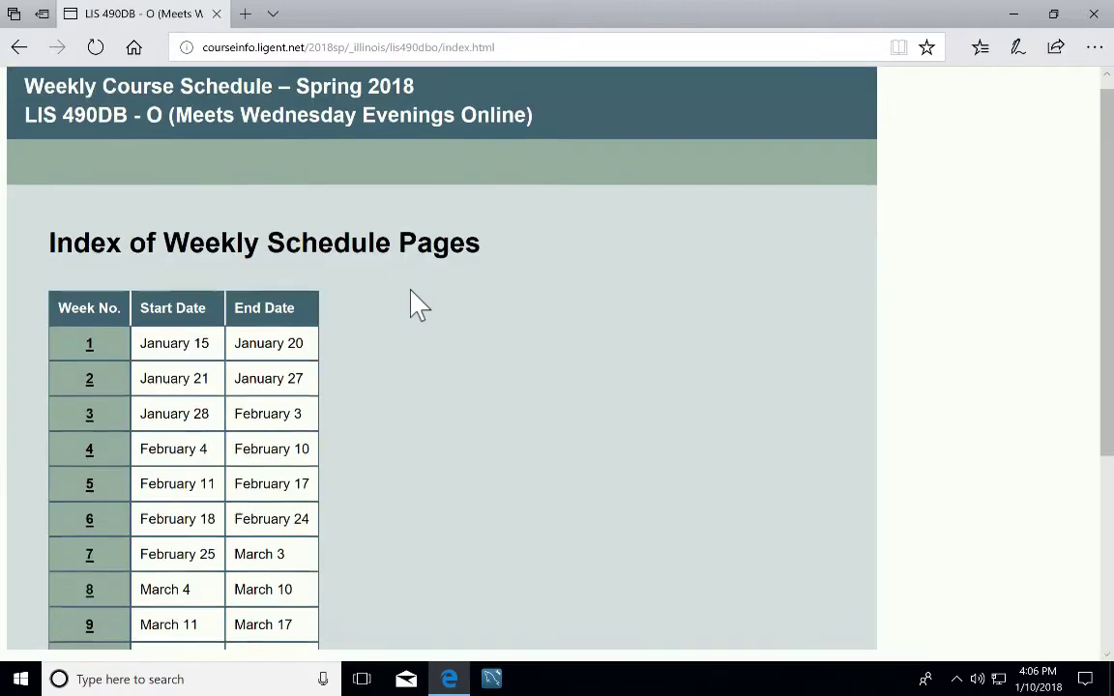
scroll(407, 291, up, 1)
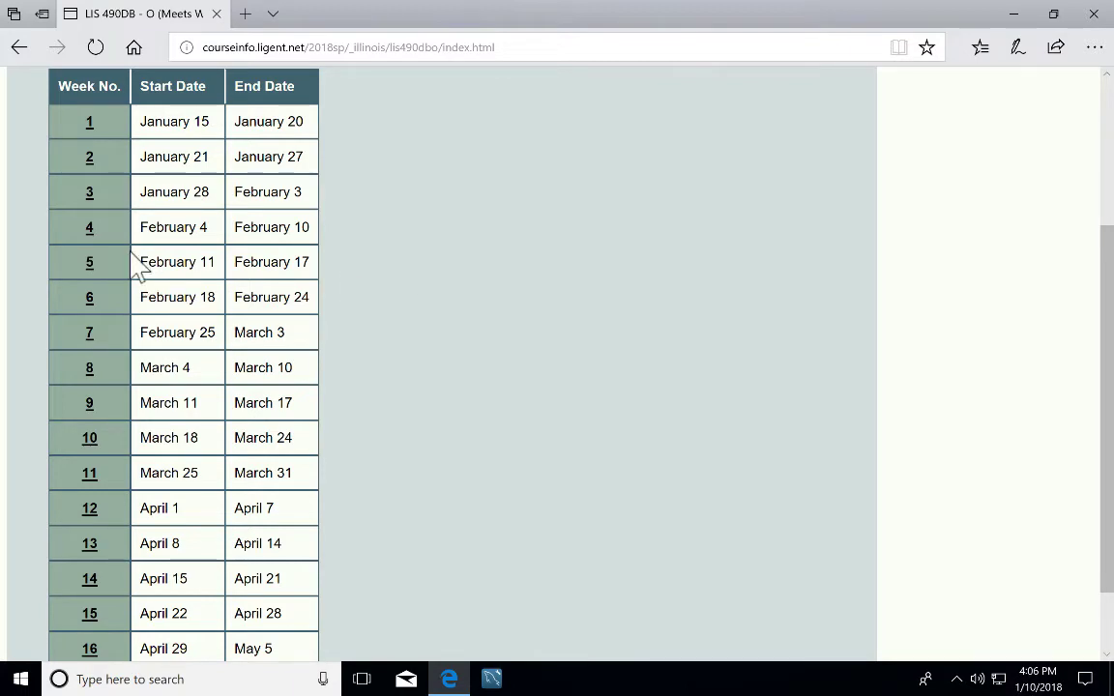
click(87, 229)
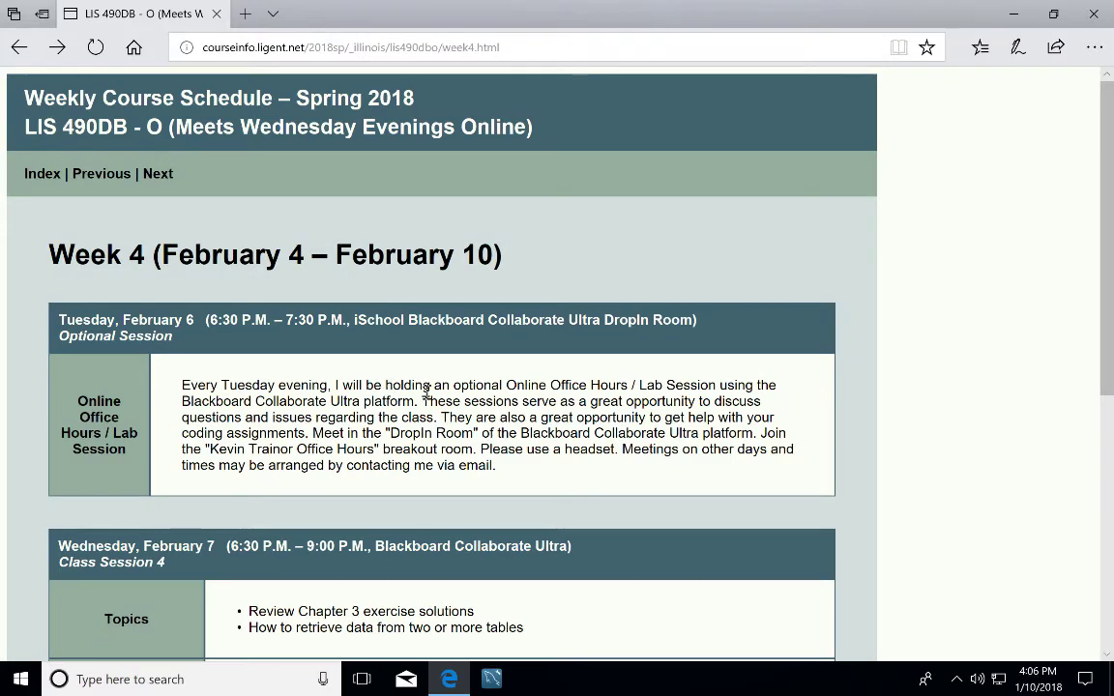
Review exercises 1 to 8 in the Chapter 3 My Guitar Shop Exercises PDF and return to the Week 4 page
scroll(426, 391, down, 5)
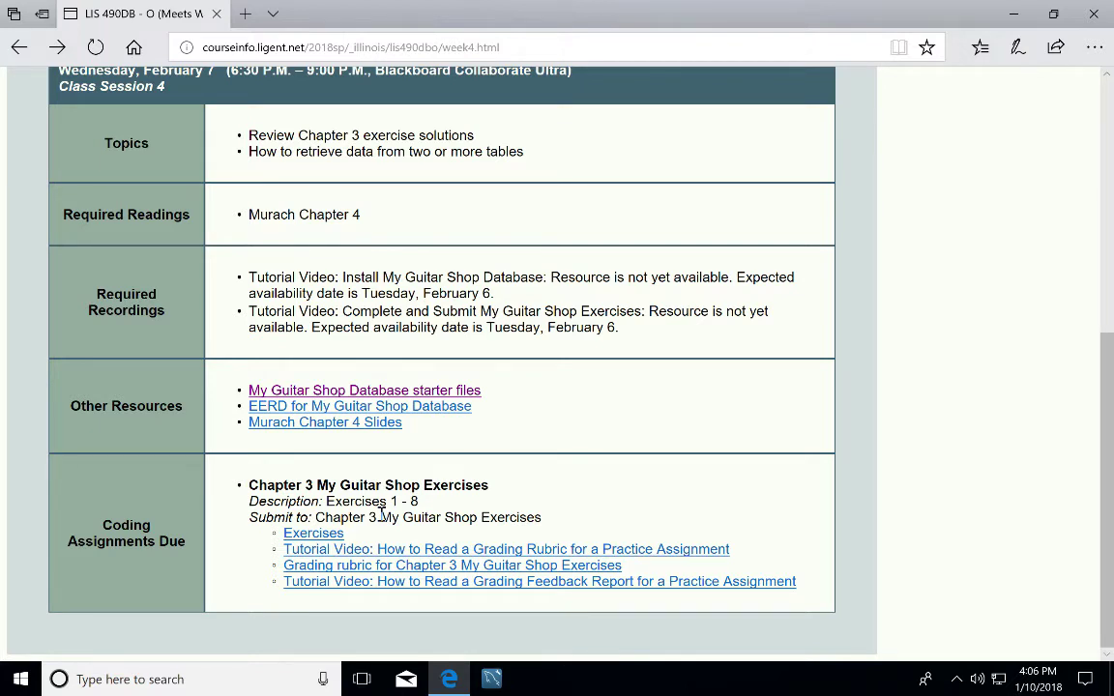
click(308, 538)
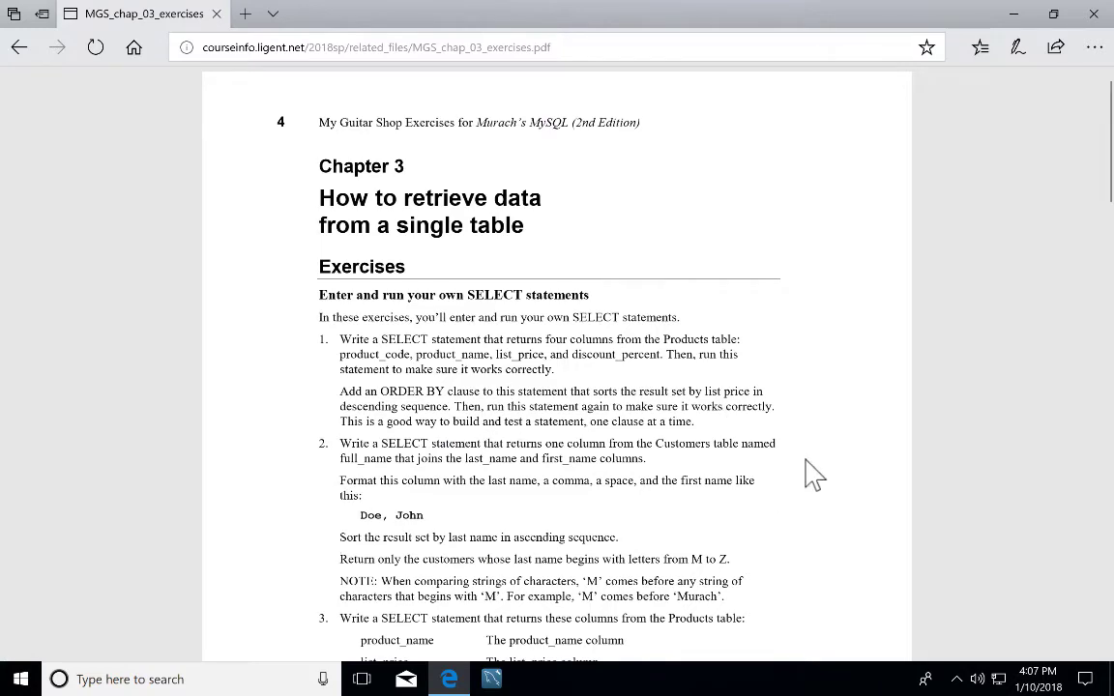
scroll(813, 474, down, 2)
scroll(813, 474, down, 10)
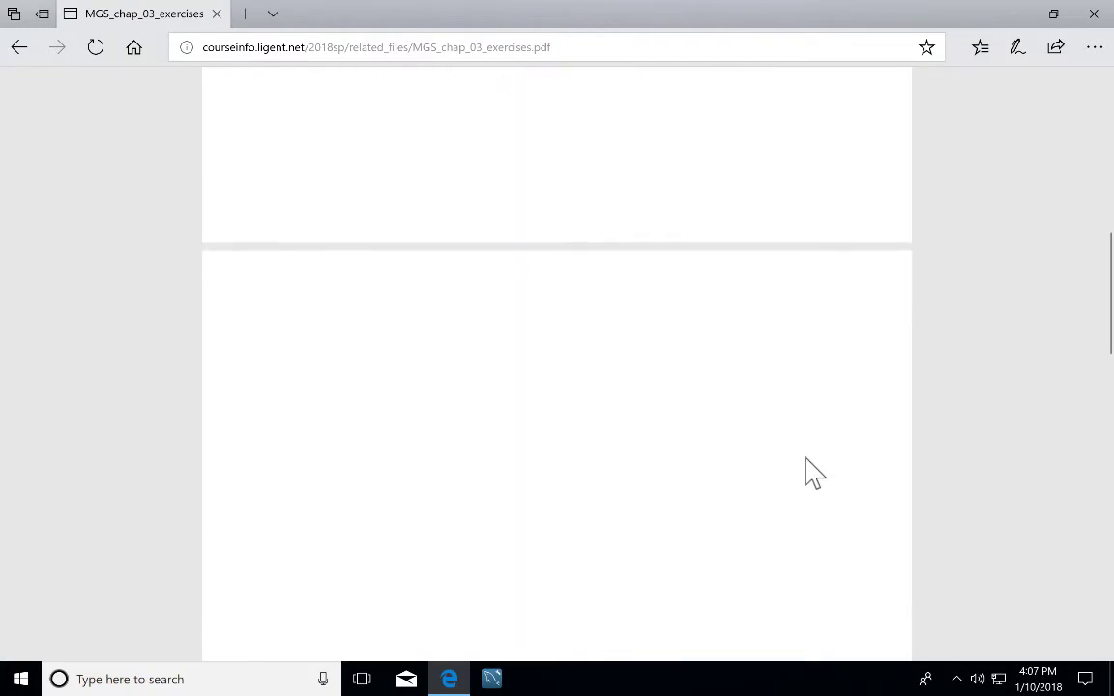
scroll(813, 471, down, 15)
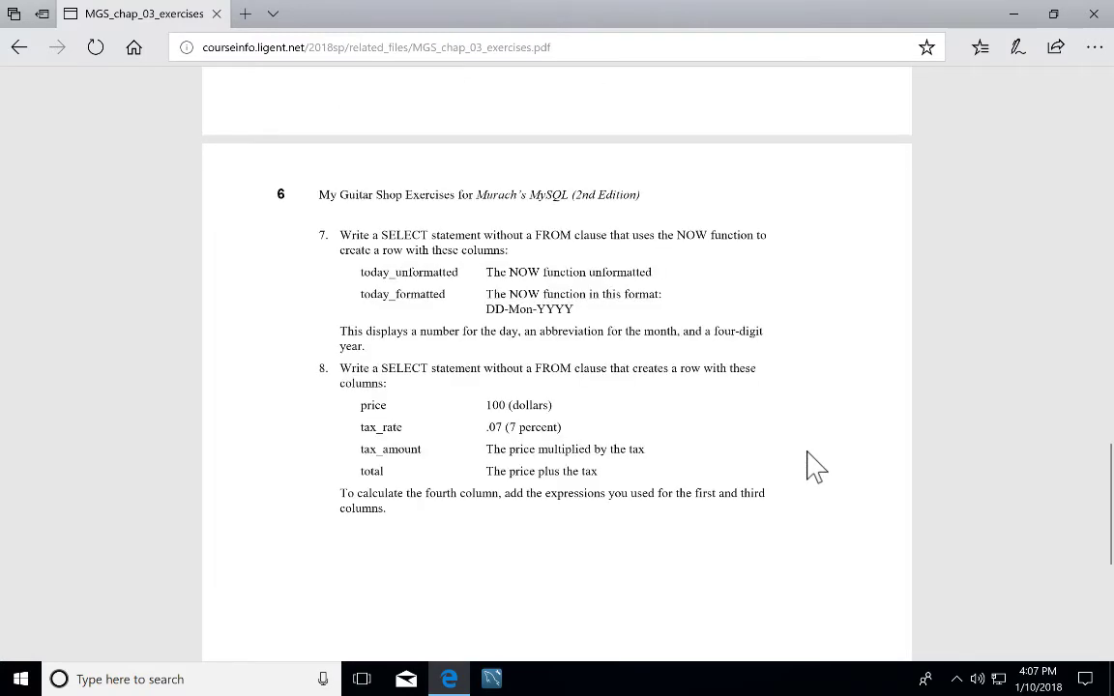
scroll(811, 465, down, 3)
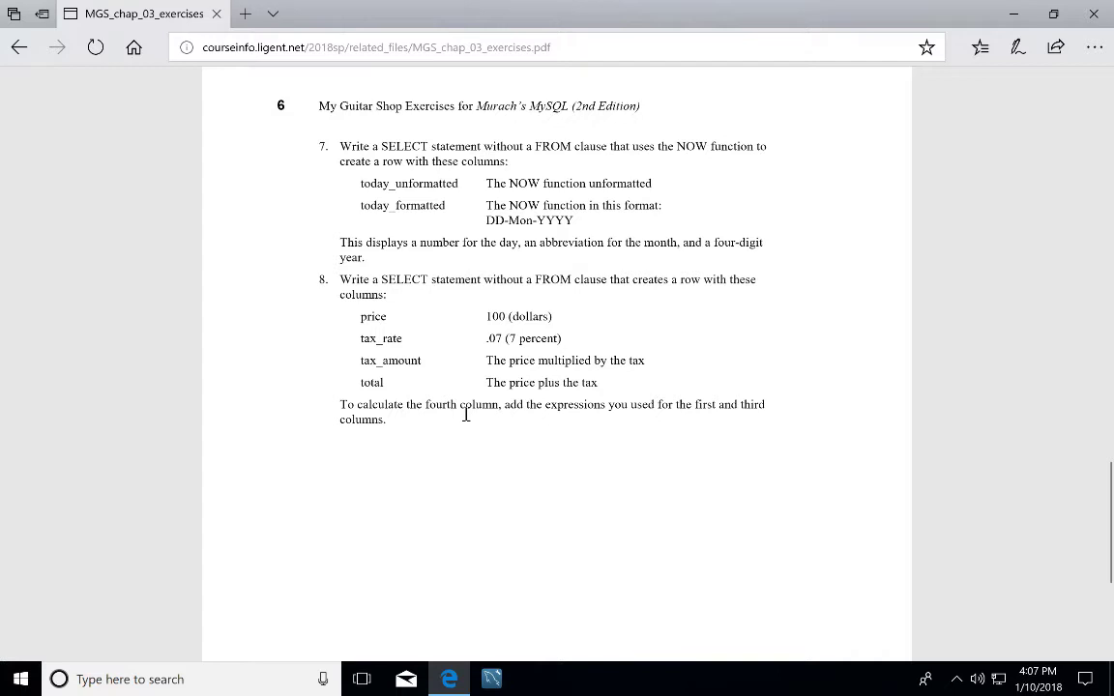
scroll(465, 414, up, 5)
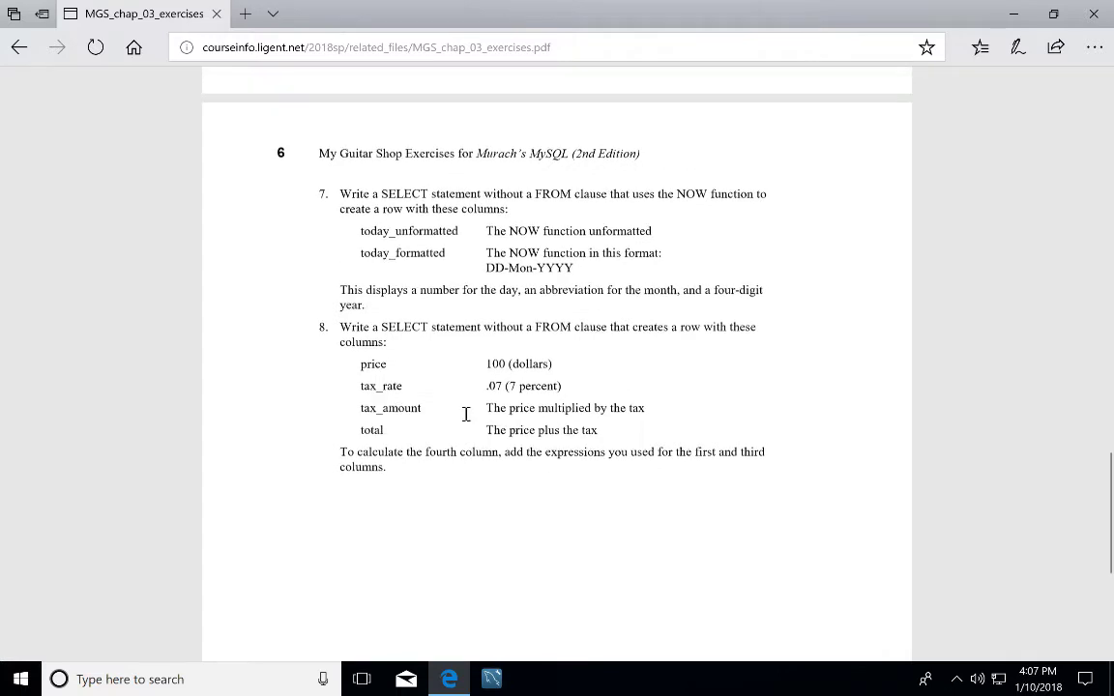
scroll(465, 414, up, 5)
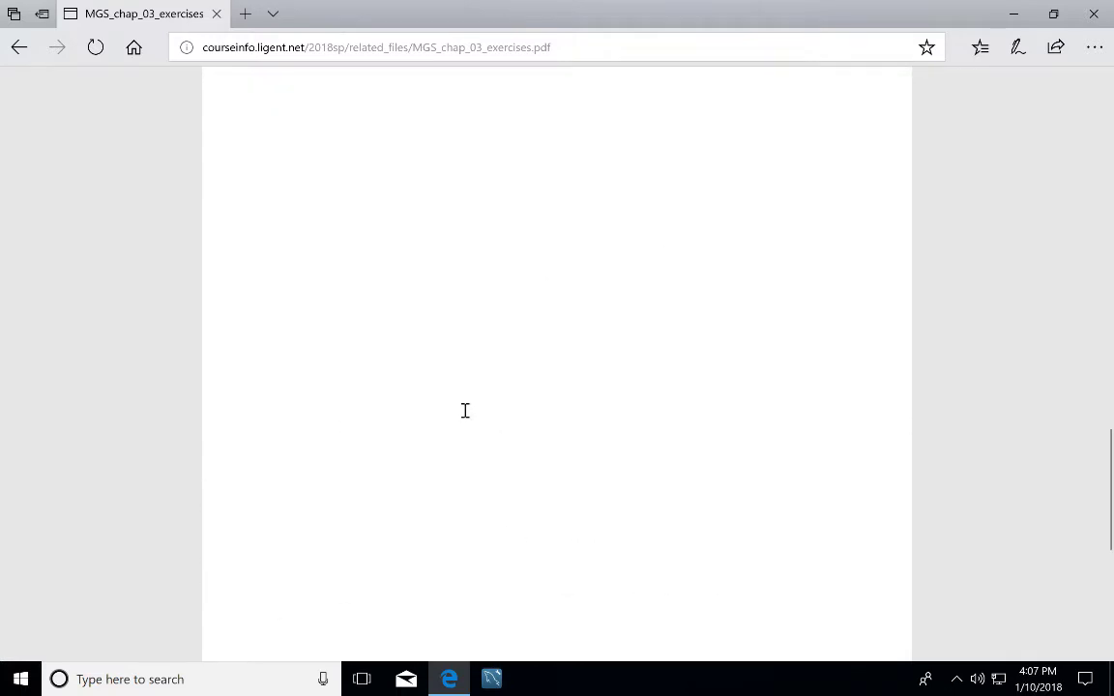
scroll(465, 430, up, 10)
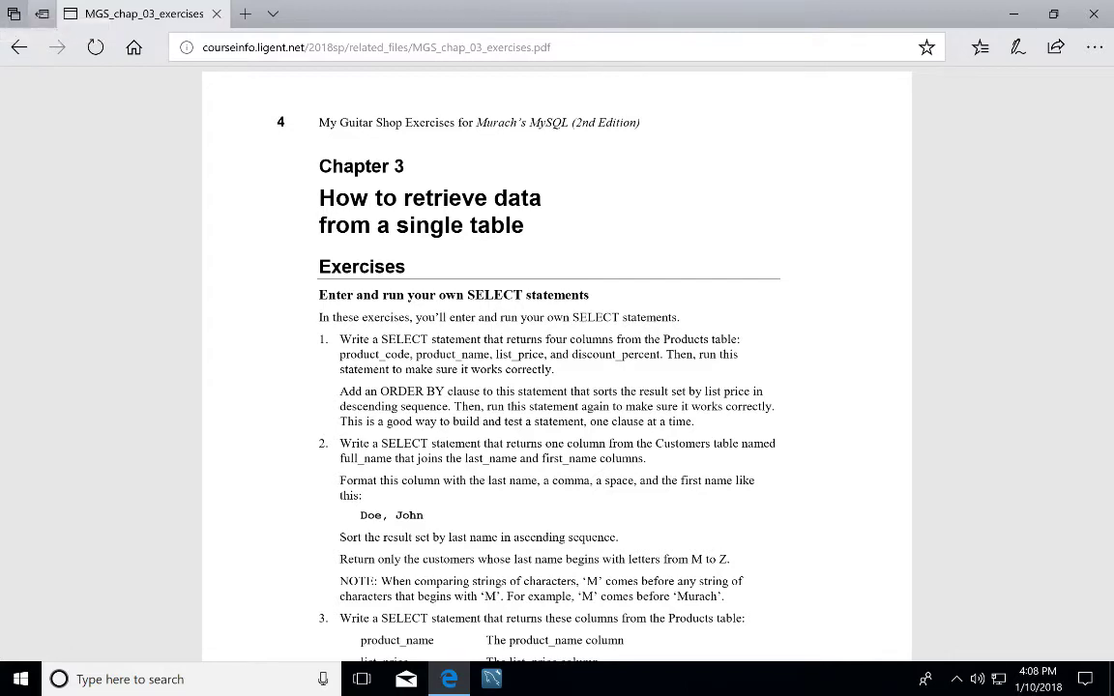
click(26, 56)
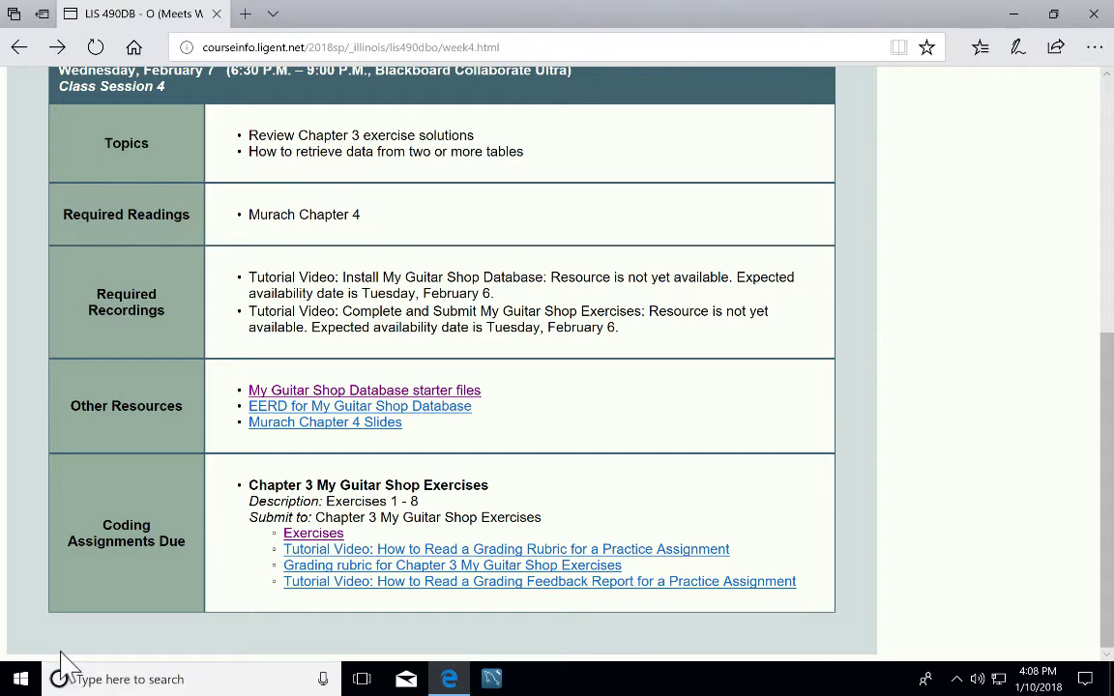
Pin File Explorer from the Windows System apps to the taskbar
click(21, 681)
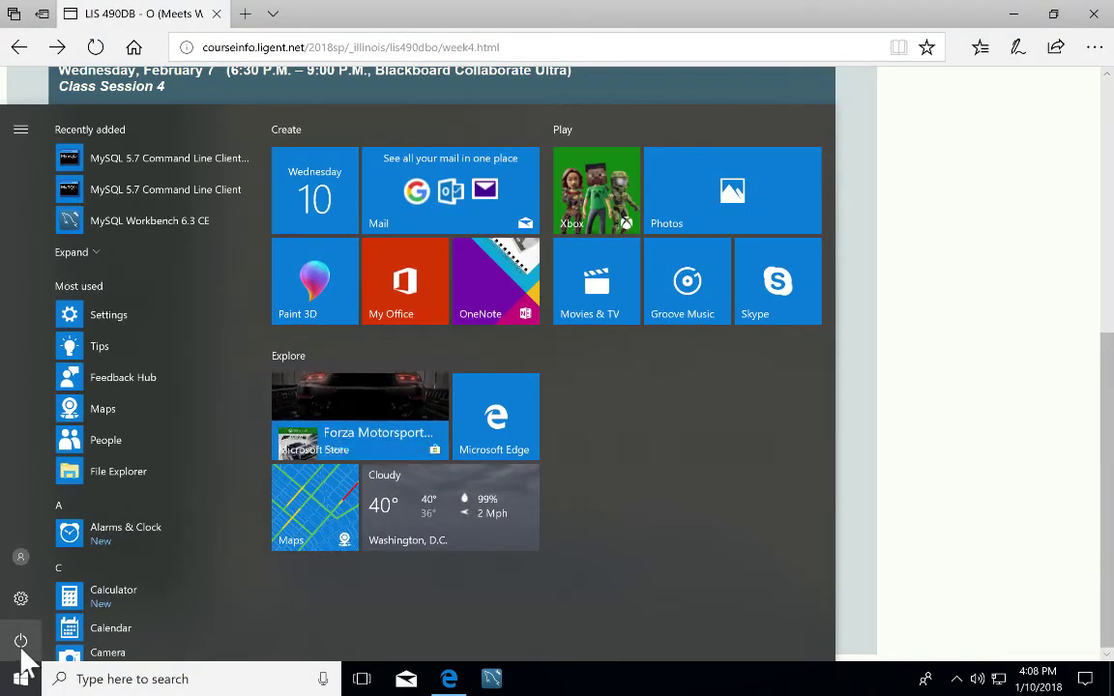
scroll(154, 566, down, 3)
scroll(154, 566, down, 10)
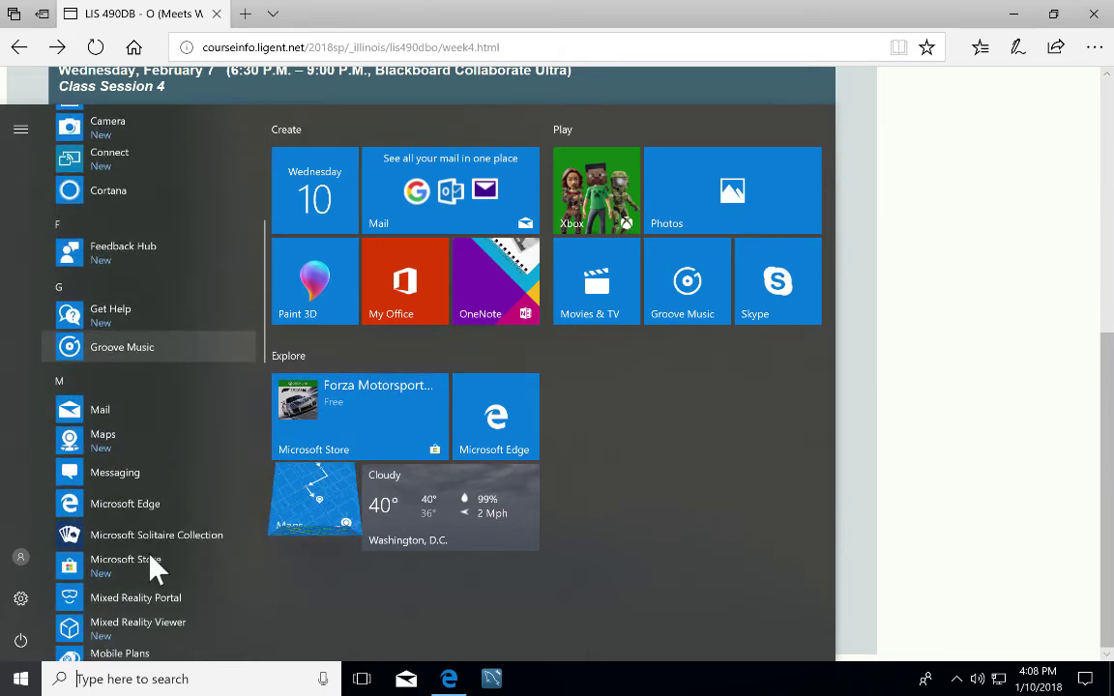
scroll(151, 557, down, 5)
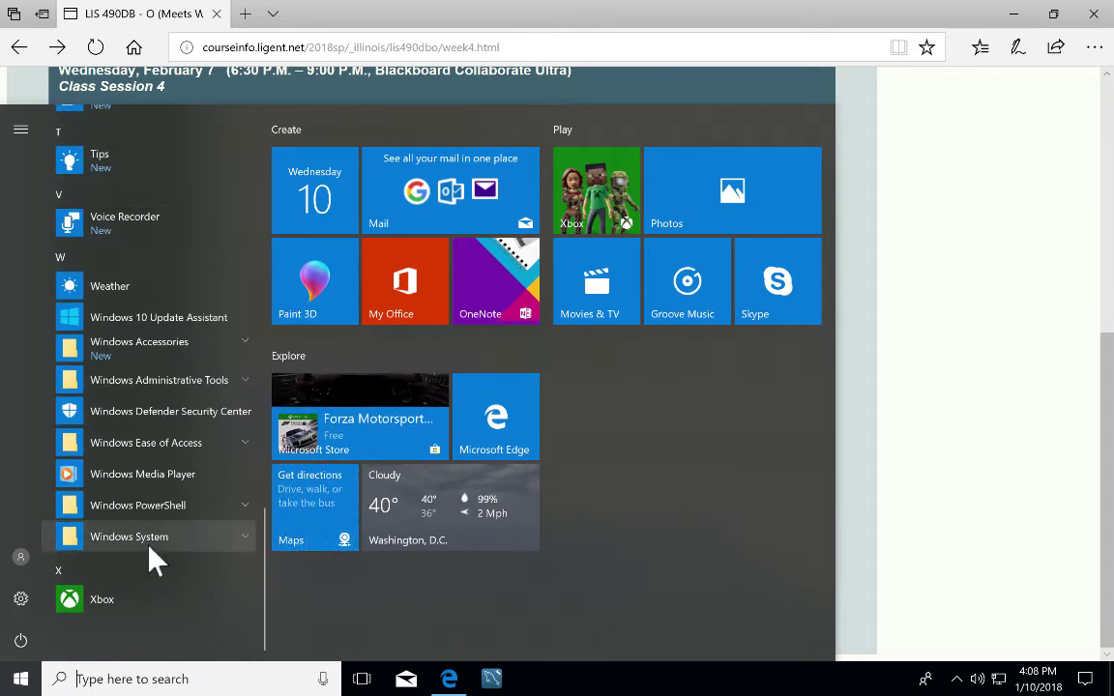
click(170, 543)
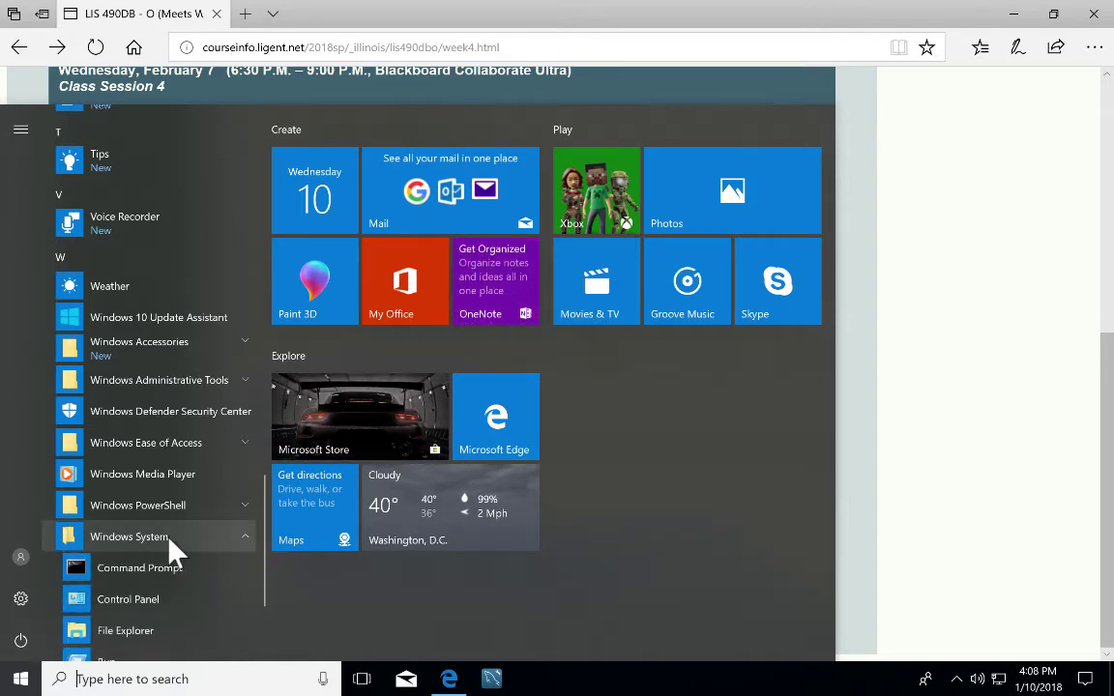
right_click(146, 630)
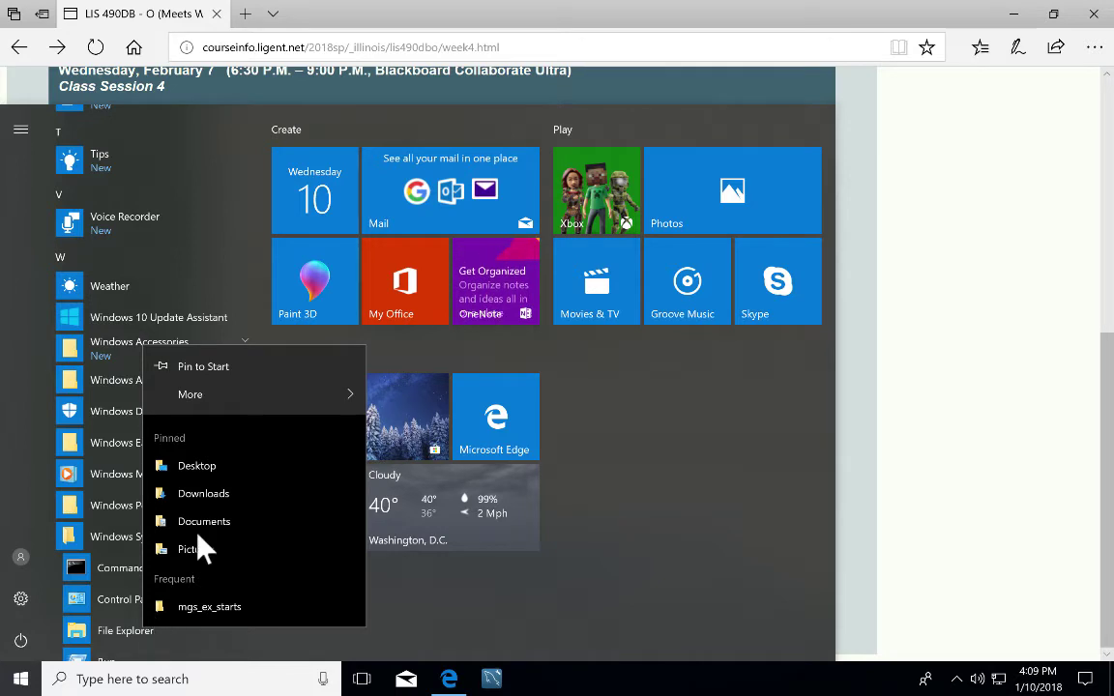
mouse_move(198, 397)
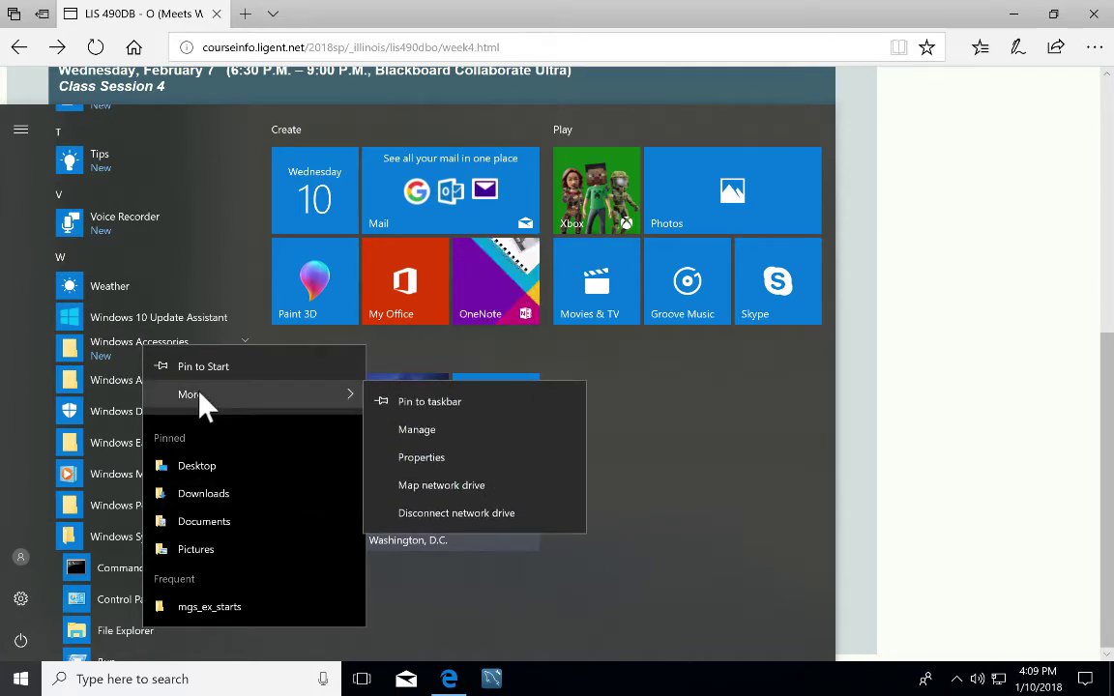
click(411, 404)
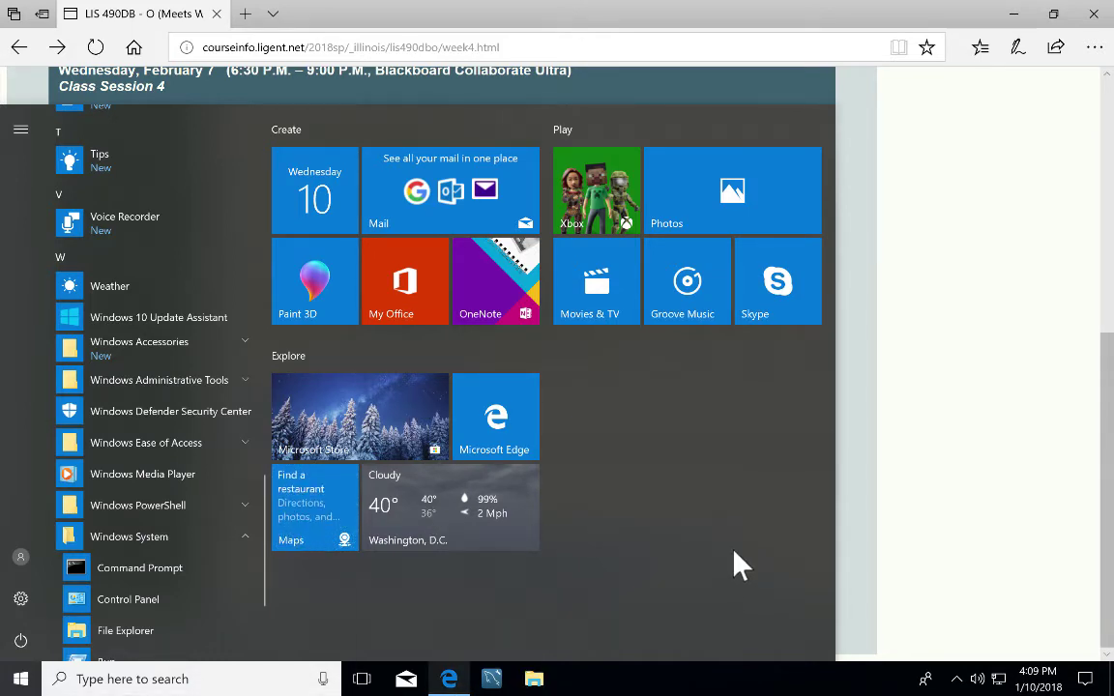
key(Escape)
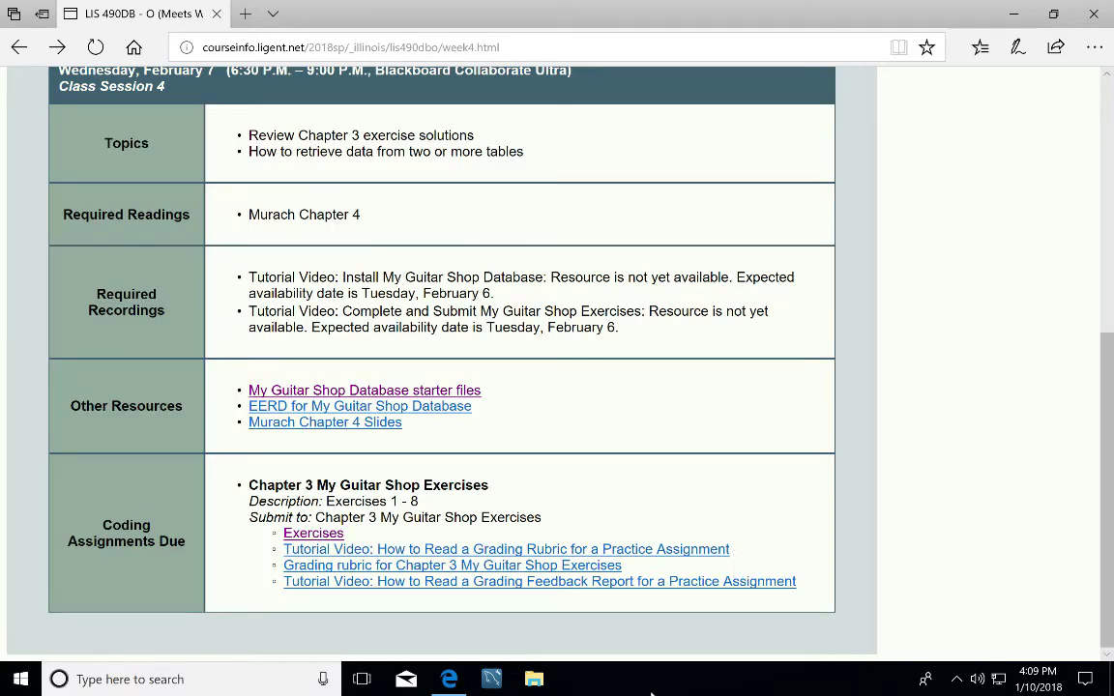
In File Explorer, create a new folder named kt_my_guitar_shop_solutions inside Documents
click(535, 679)
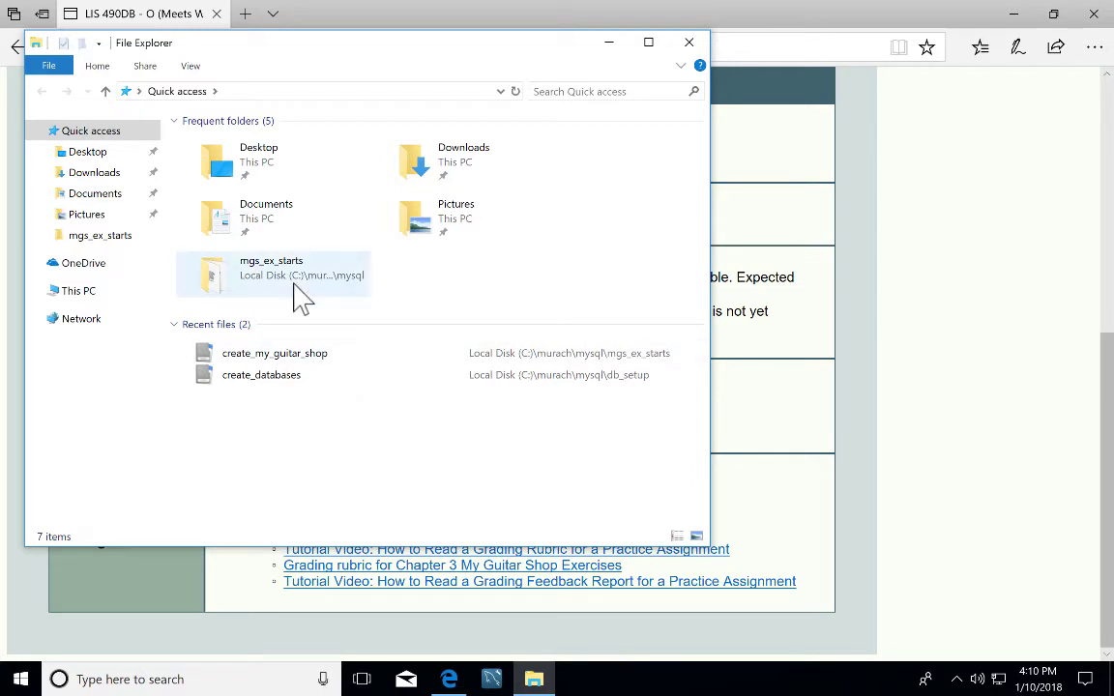
click(90, 205)
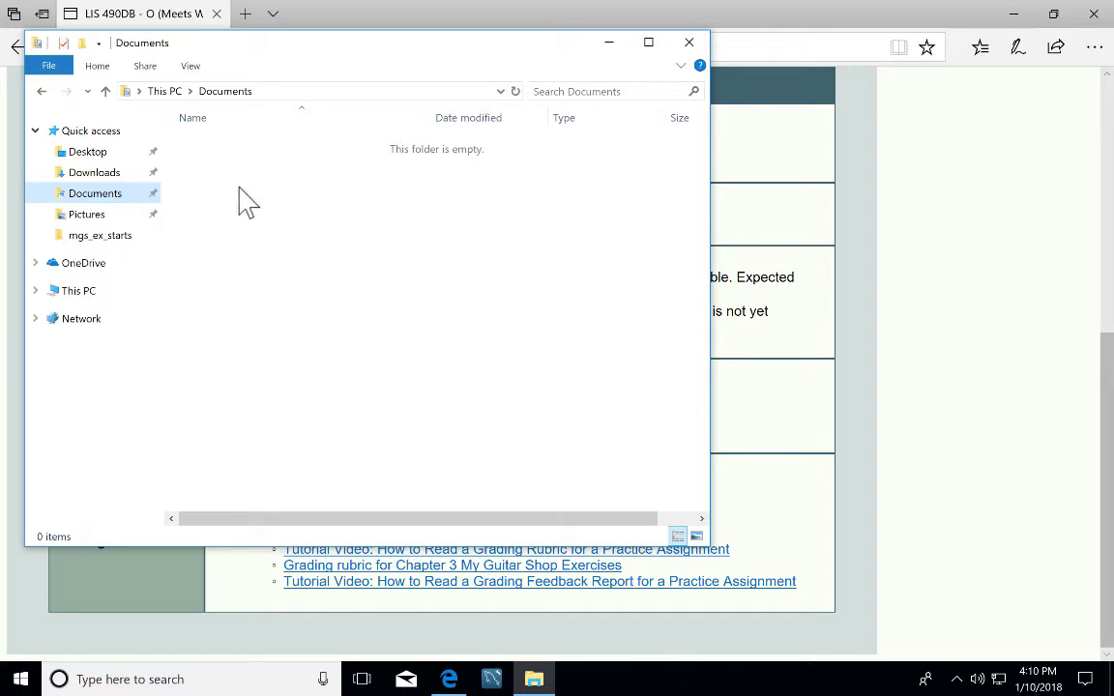
right_click(208, 181)
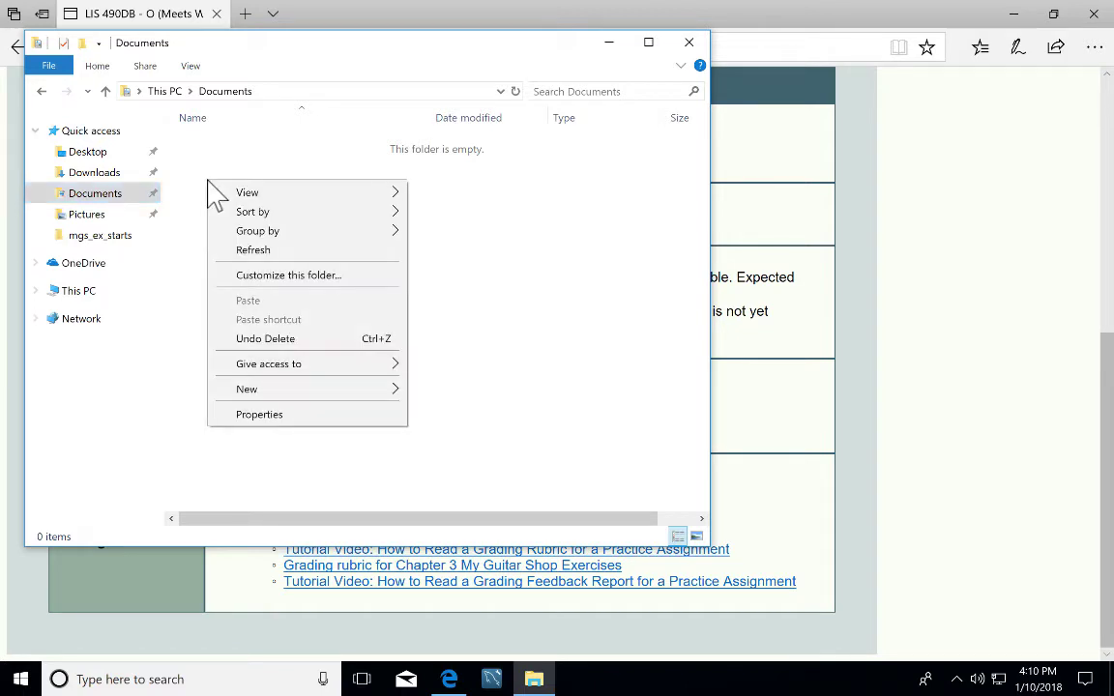
mouse_move(240, 195)
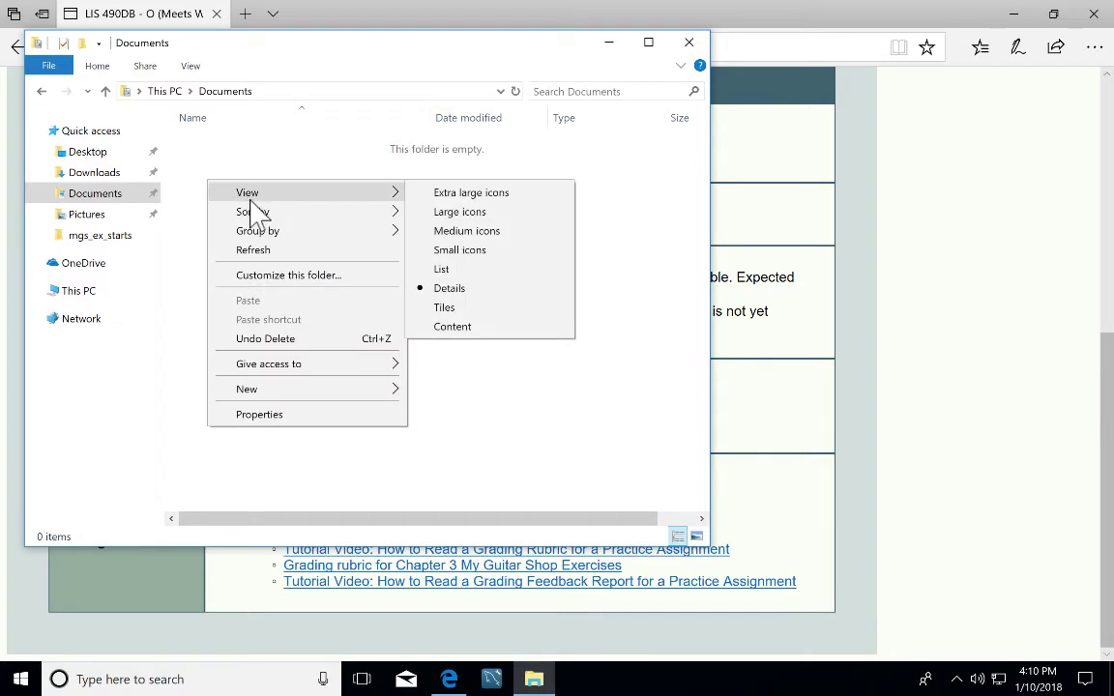
click(291, 392)
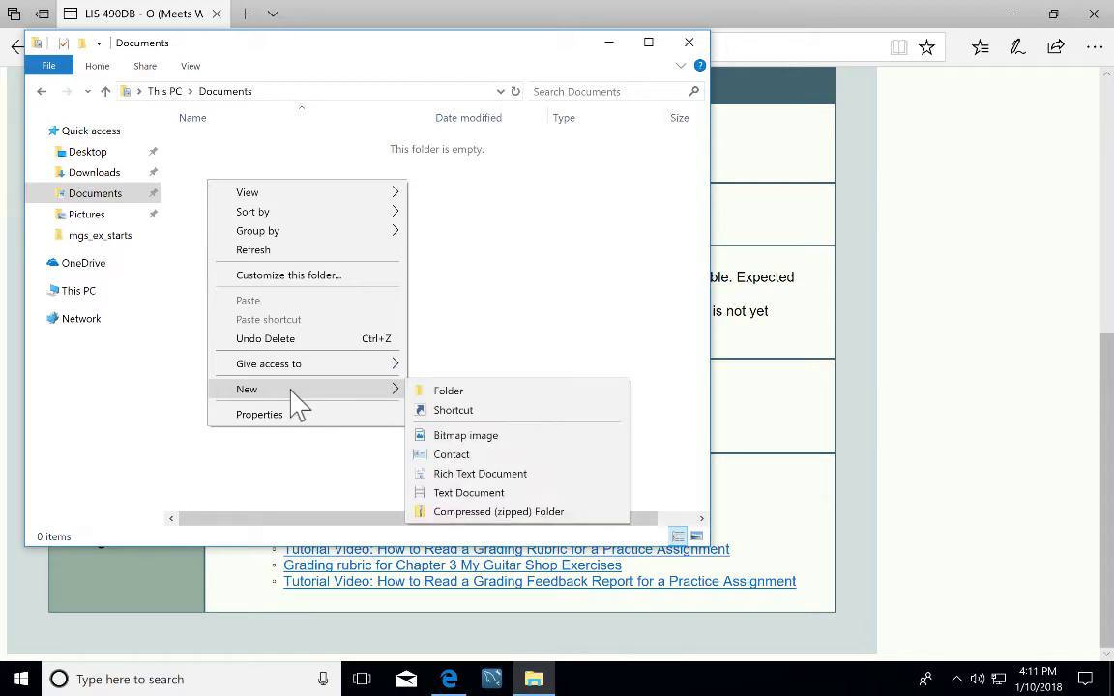
click(434, 390)
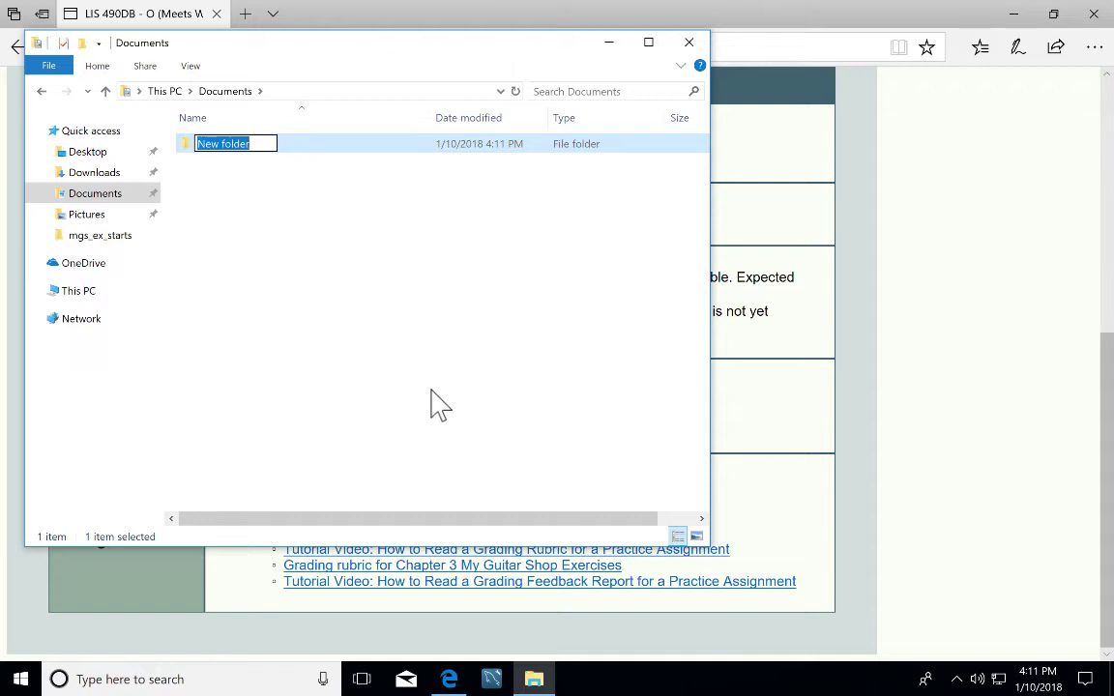
text(kt)
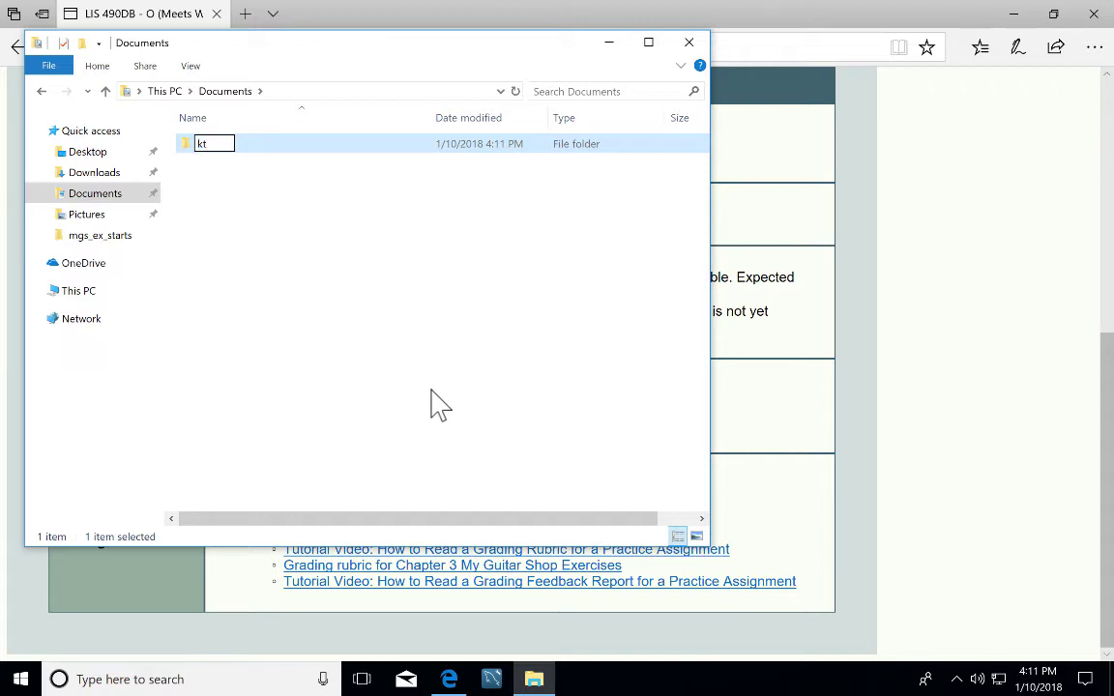
text(_my_guit)
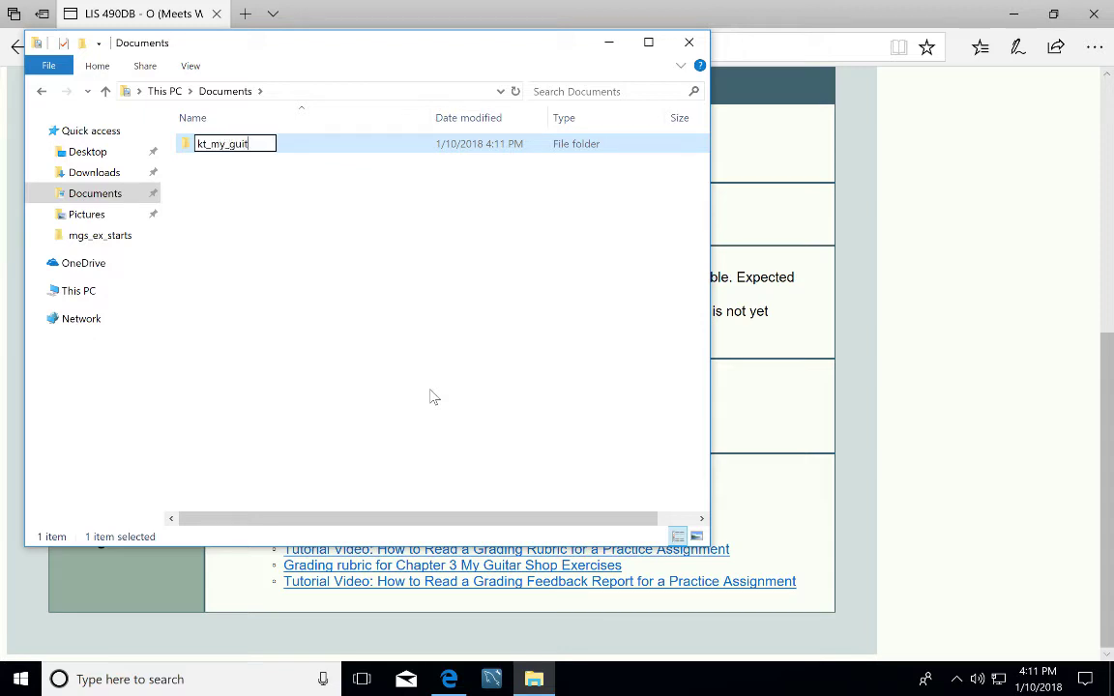
text(ar_shop)
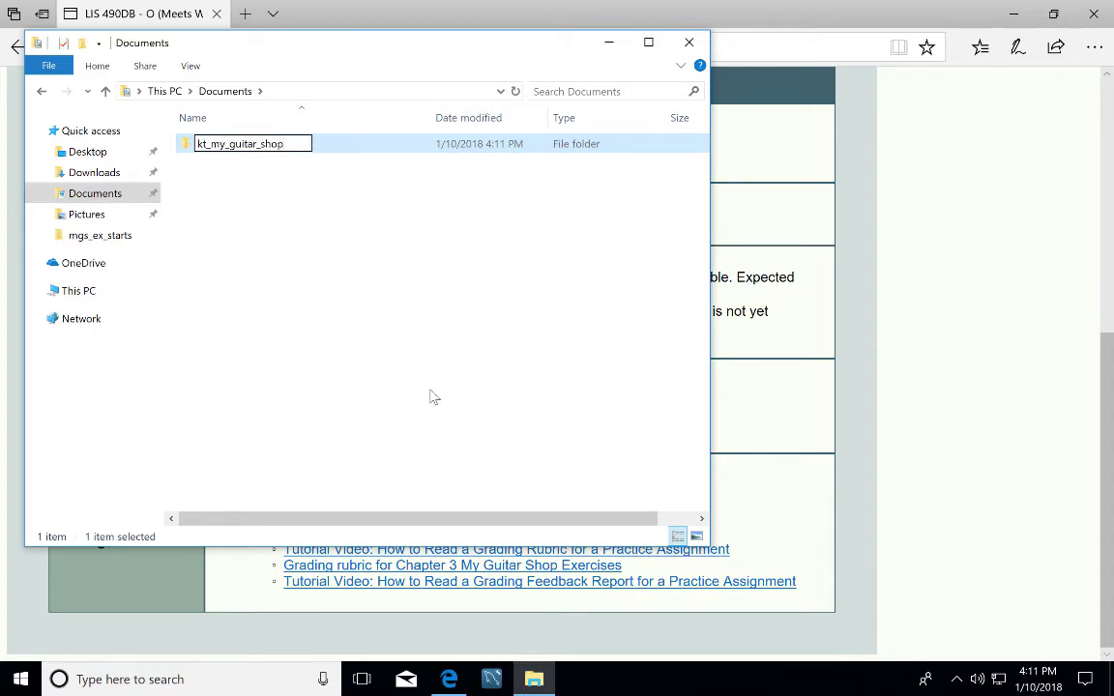
text(_solution)
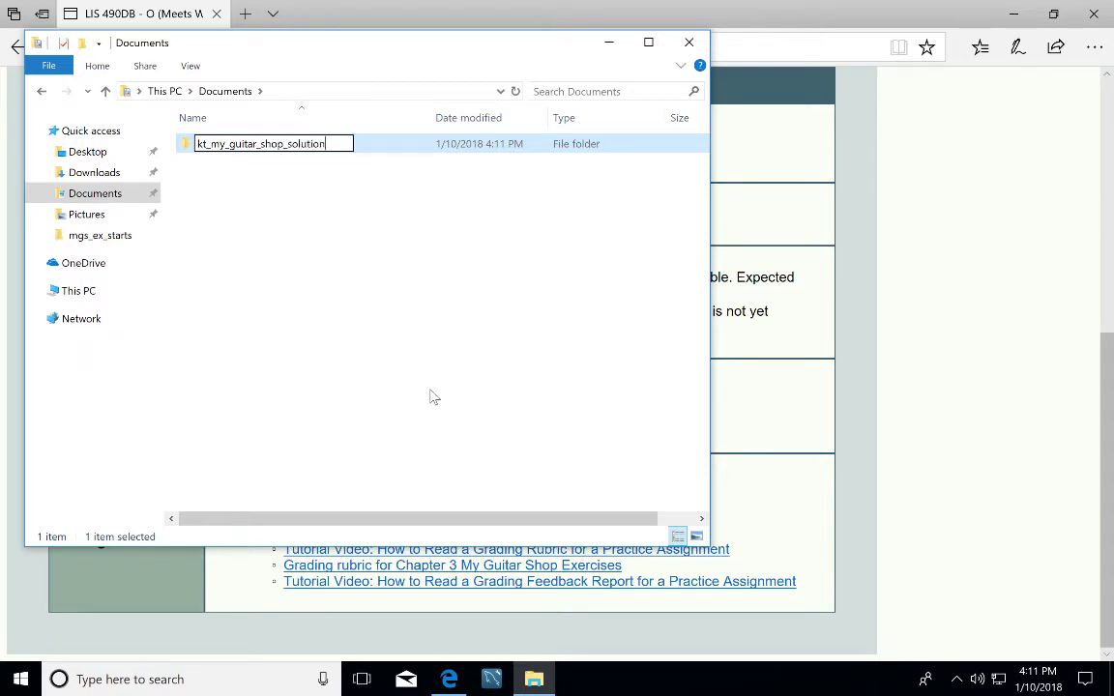
text(s)
click(340, 254)
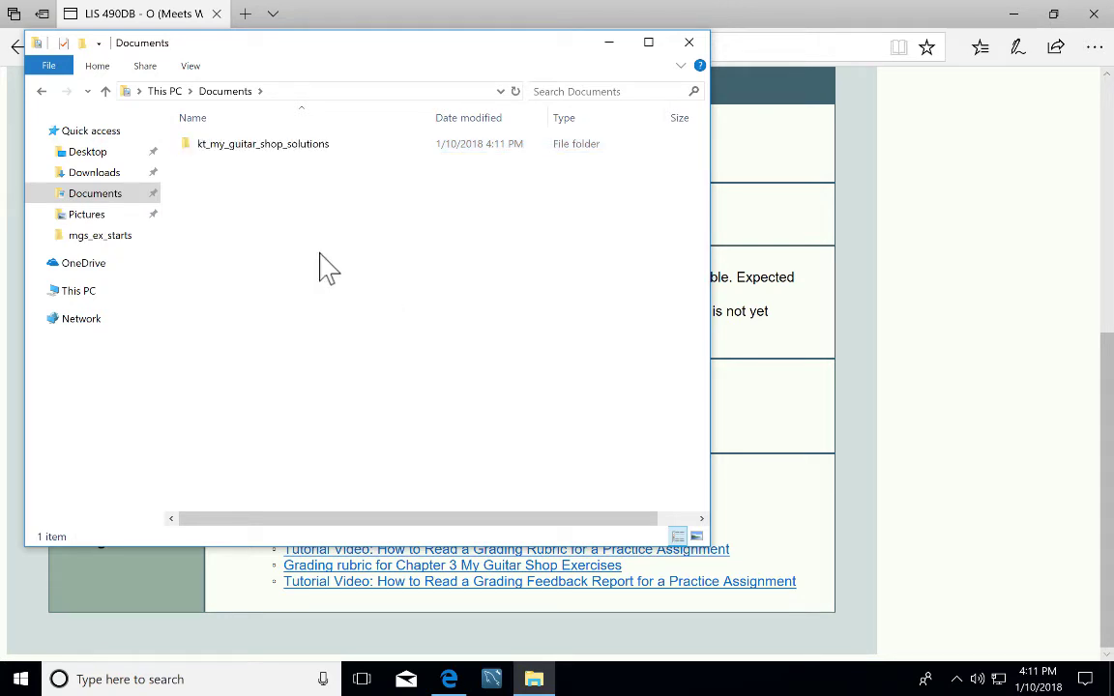
Inside kt_my_guitar_shop_solutions, create a subfolder named with the student's last and first name followed by _mgs_chap_03
double_click(220, 155)
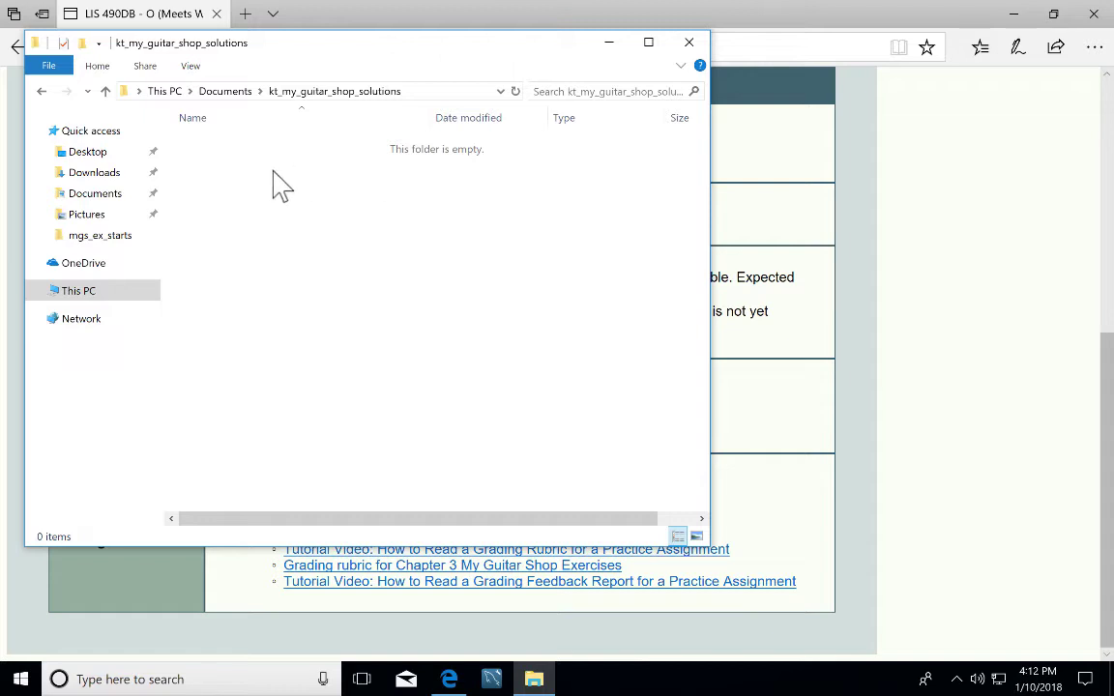
right_click(224, 181)
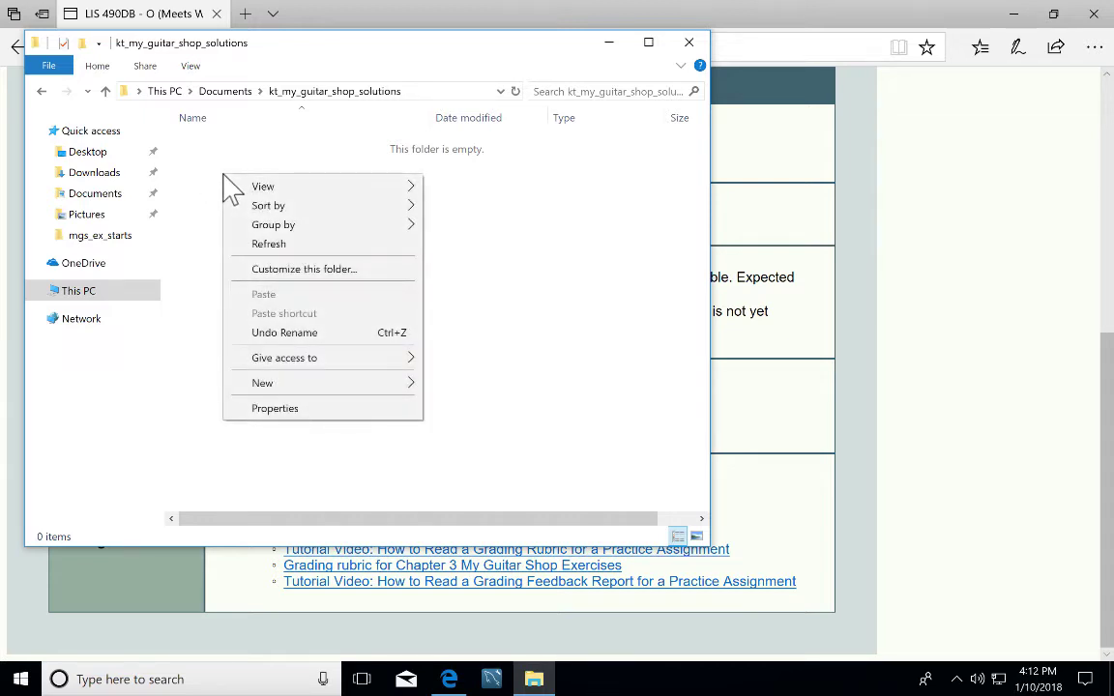
mouse_move(293, 390)
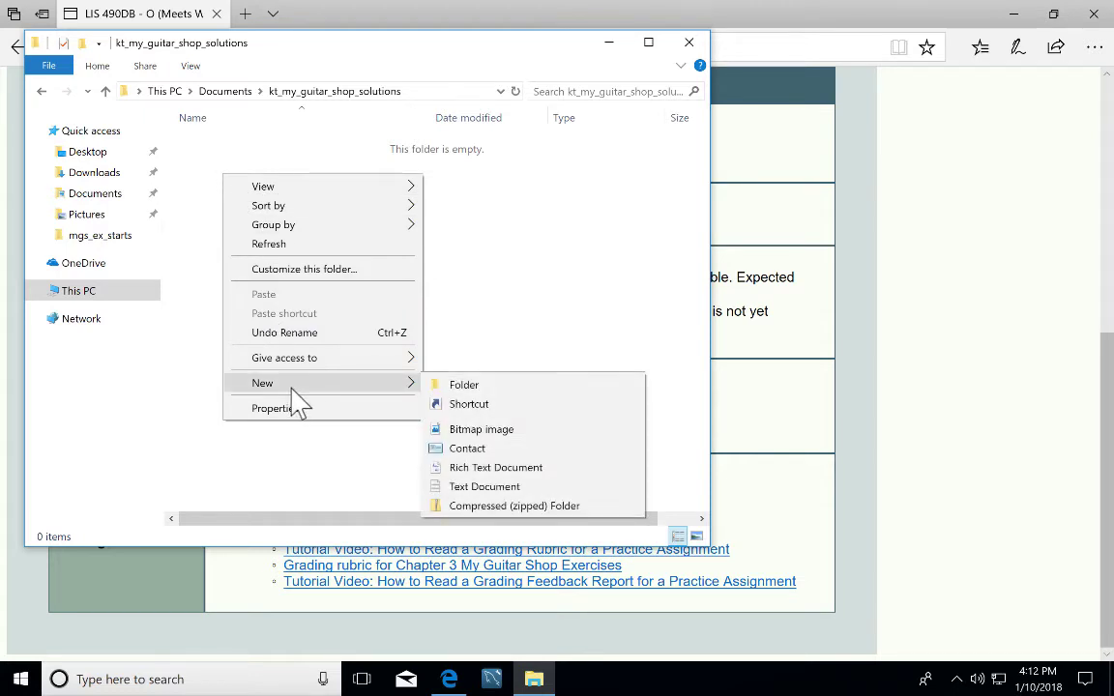
click(461, 390)
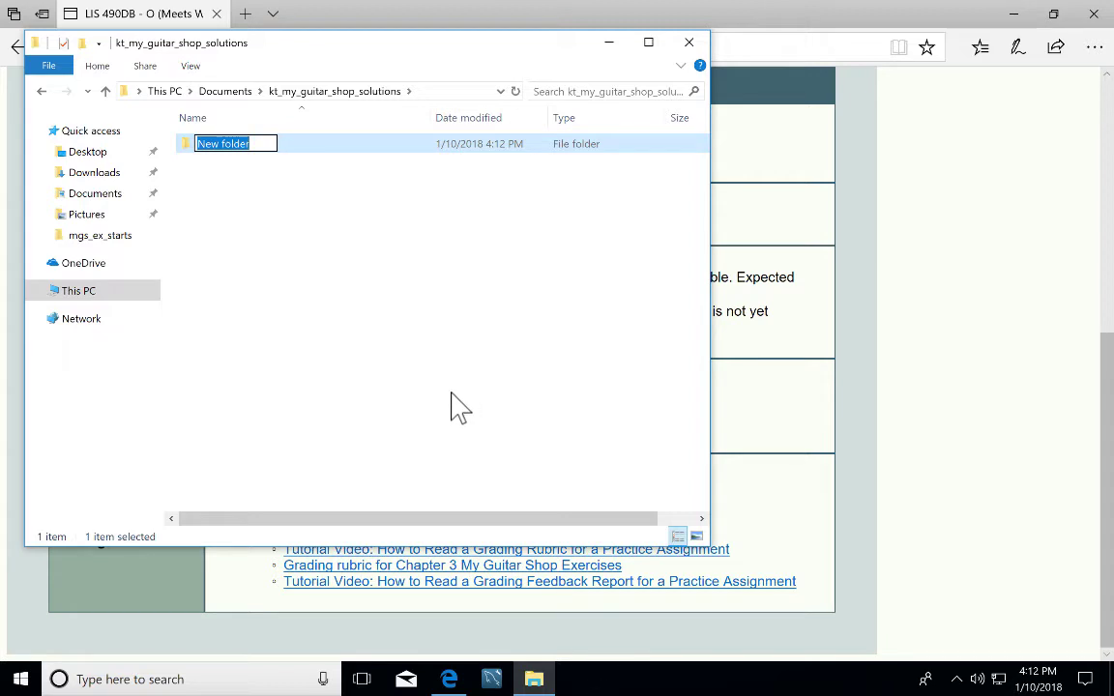
text(train)
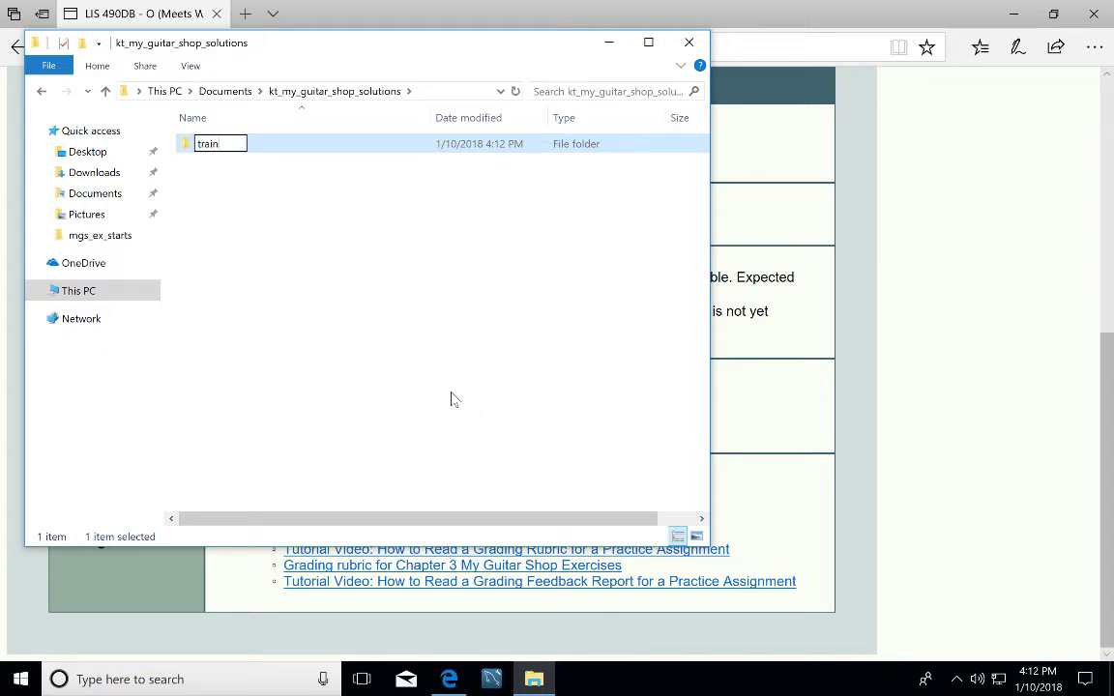
text(or_kevin)
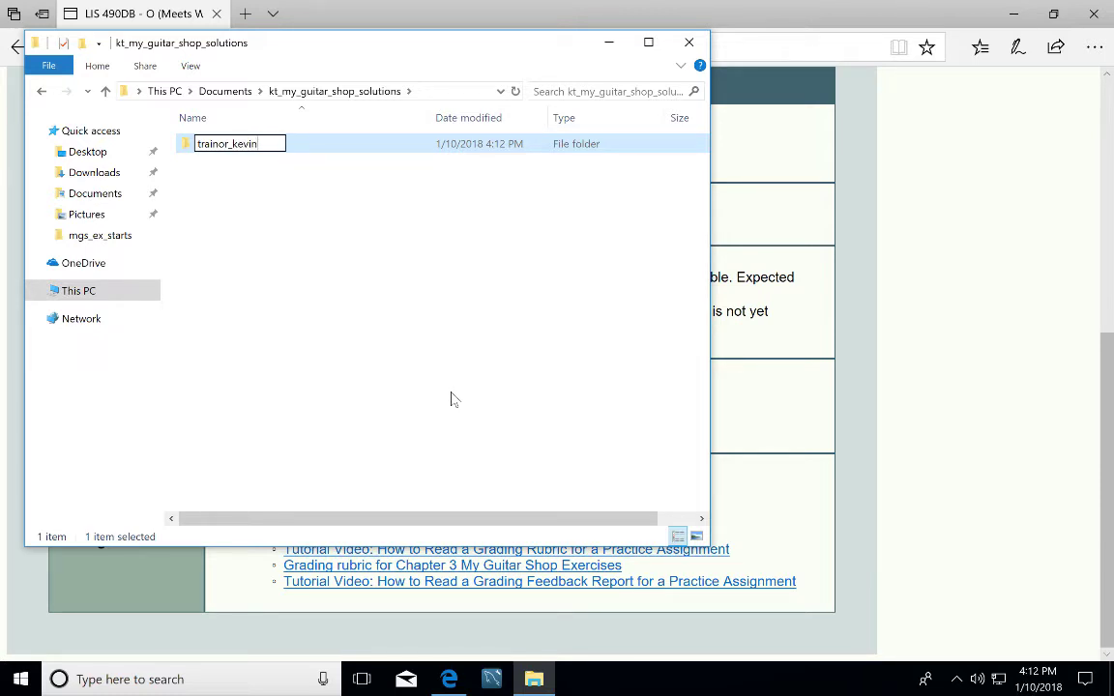
text(_)
text(mgs_)
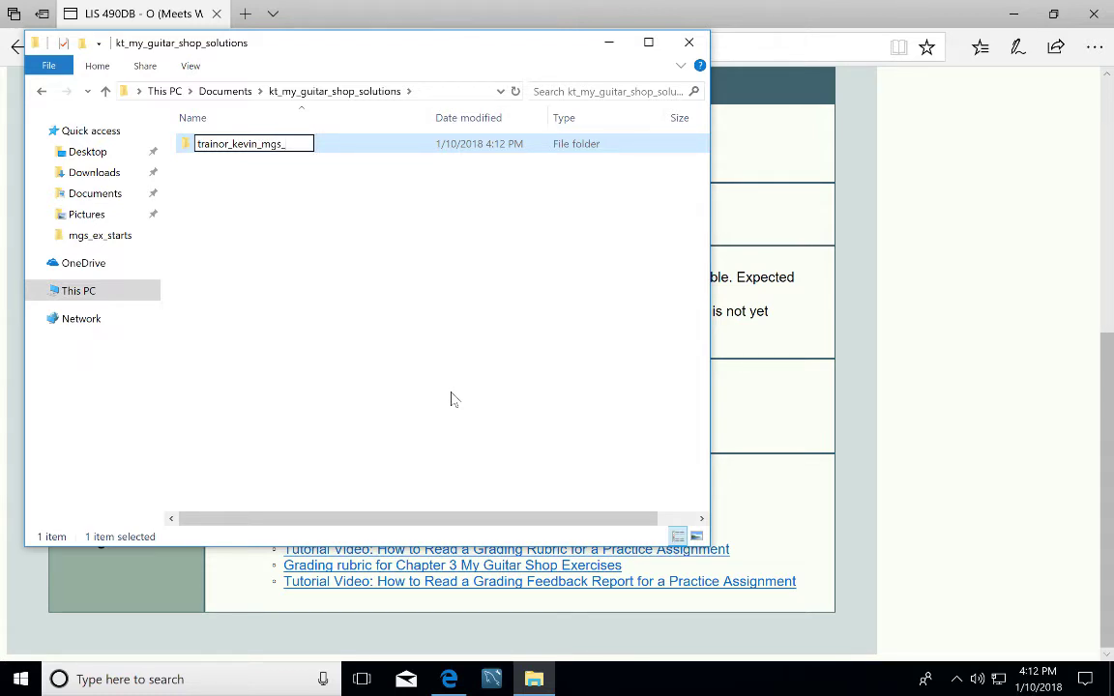
text(chap)
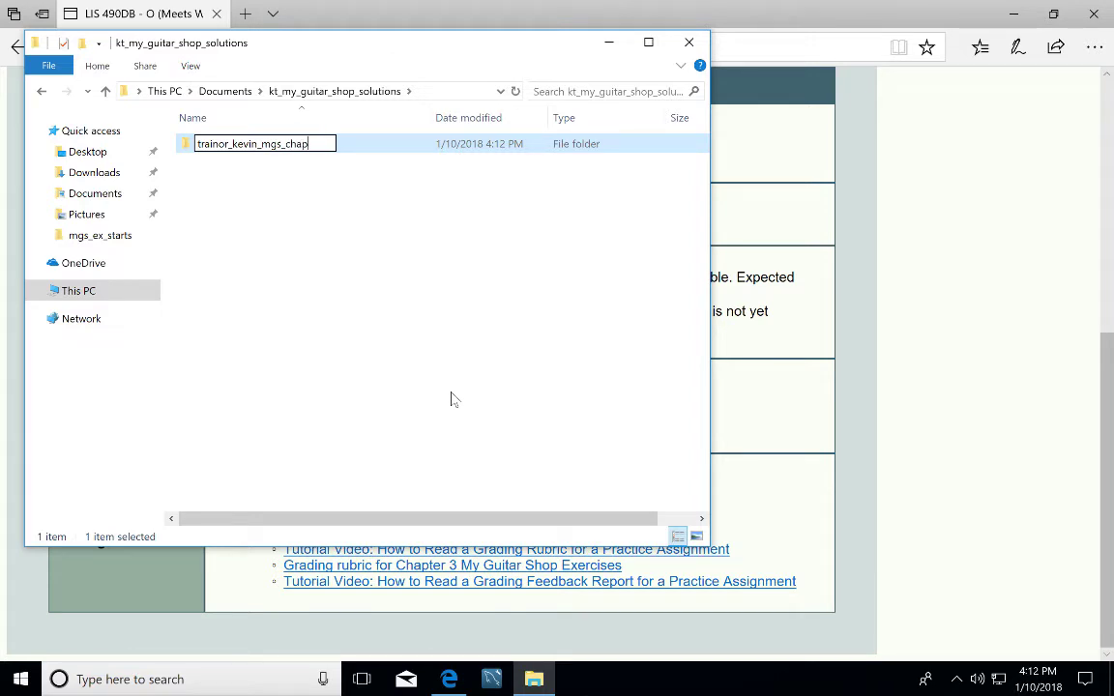
text(_03)
click(414, 321)
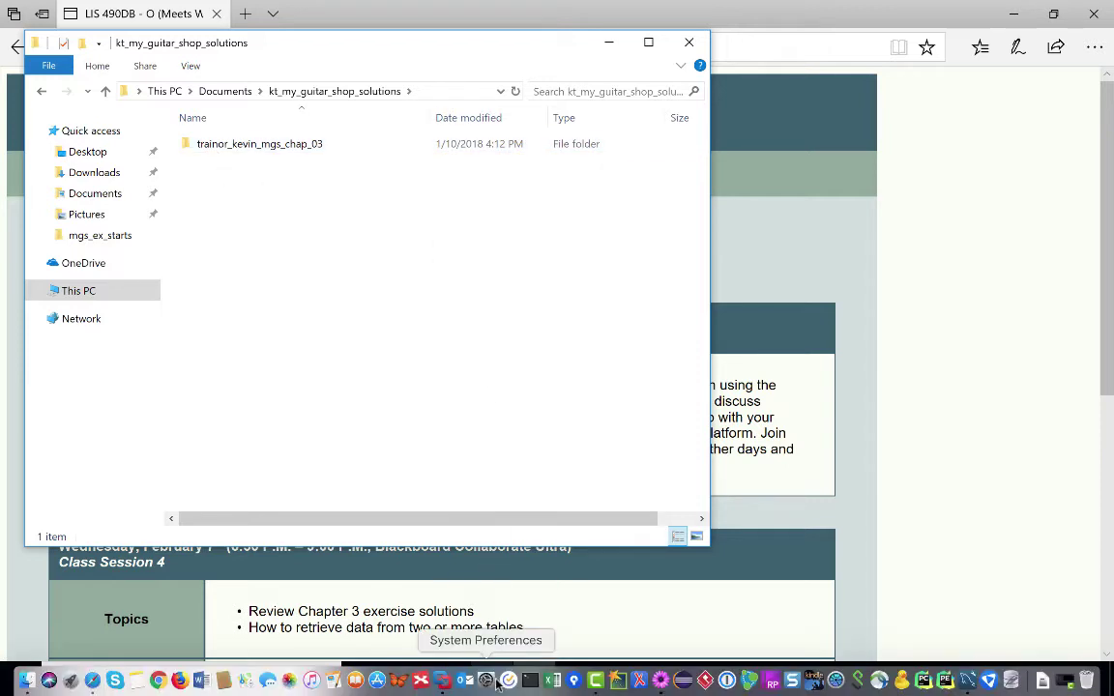
Switch to MySQL Workbench and open the Local instance MySQL57 connection
click(492, 679)
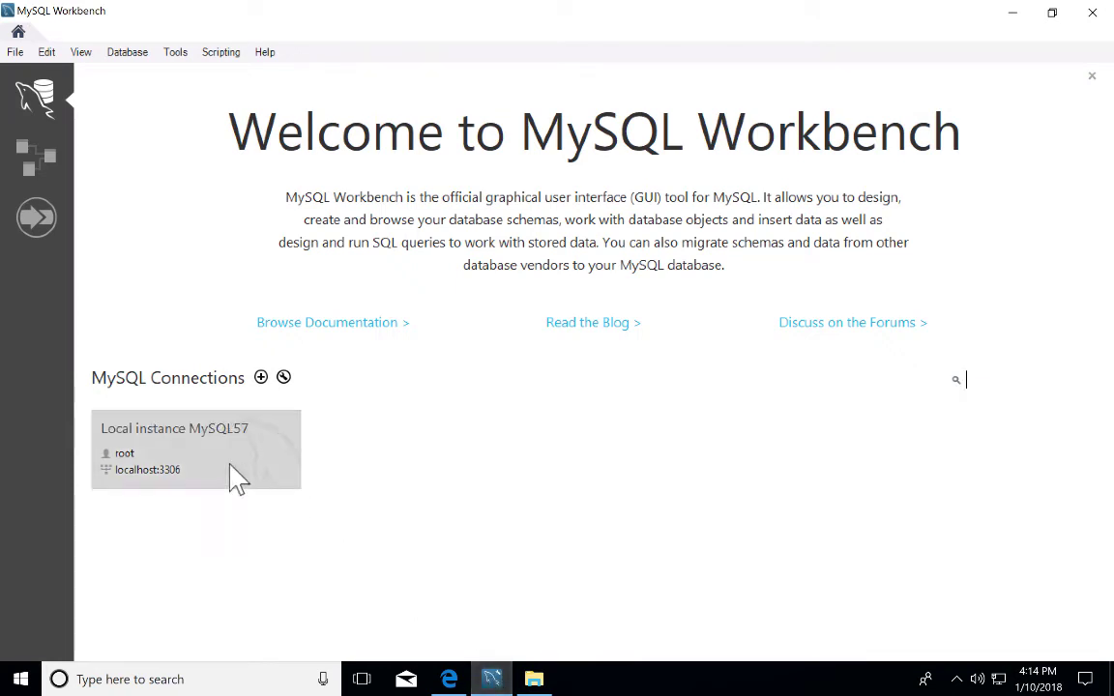
click(198, 460)
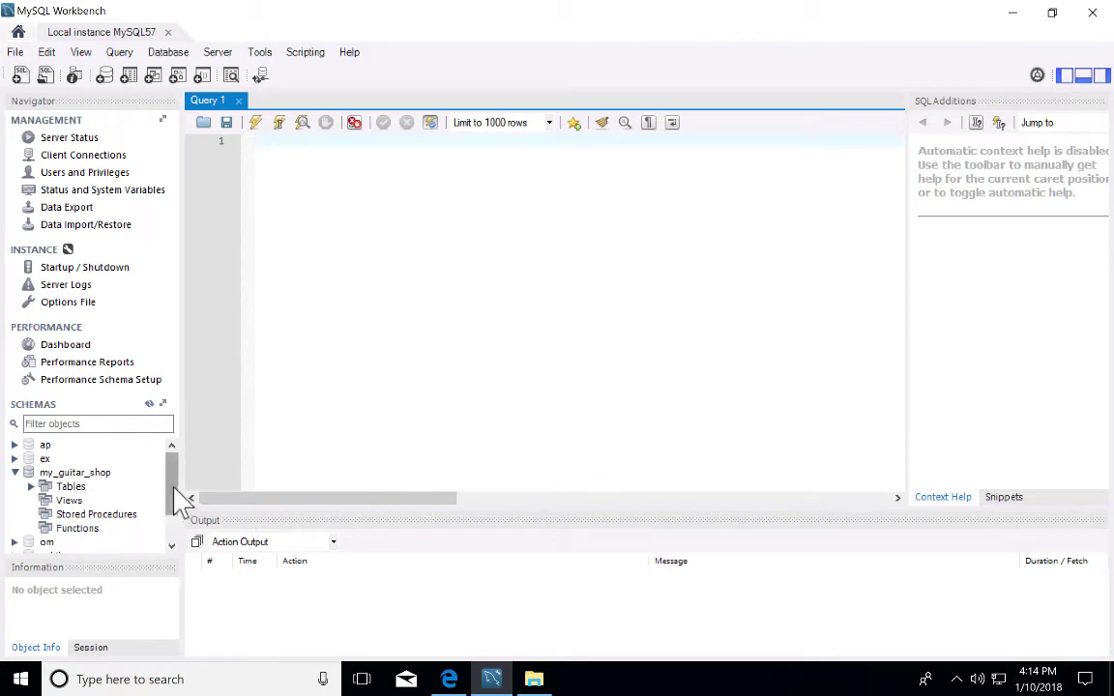
mouse_move(177, 498)
mouse_down()
mouse_move(170, 530)
mouse_move(174, 496)
mouse_up()
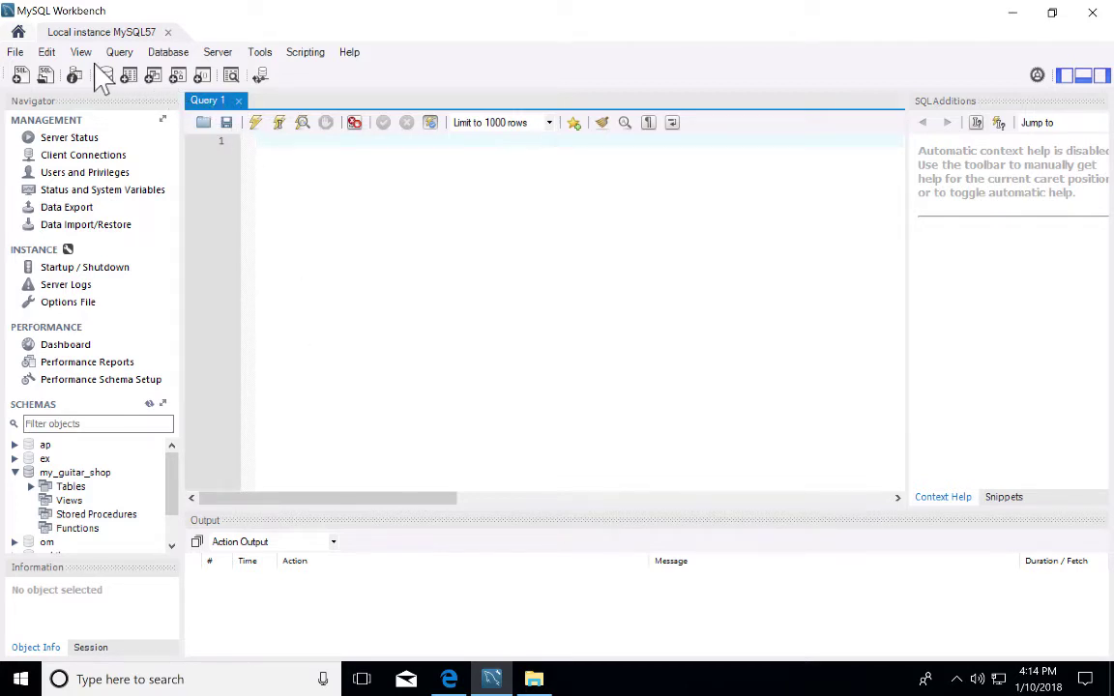
Close all open query tabs and start with a single new blank SQL tab
click(21, 77)
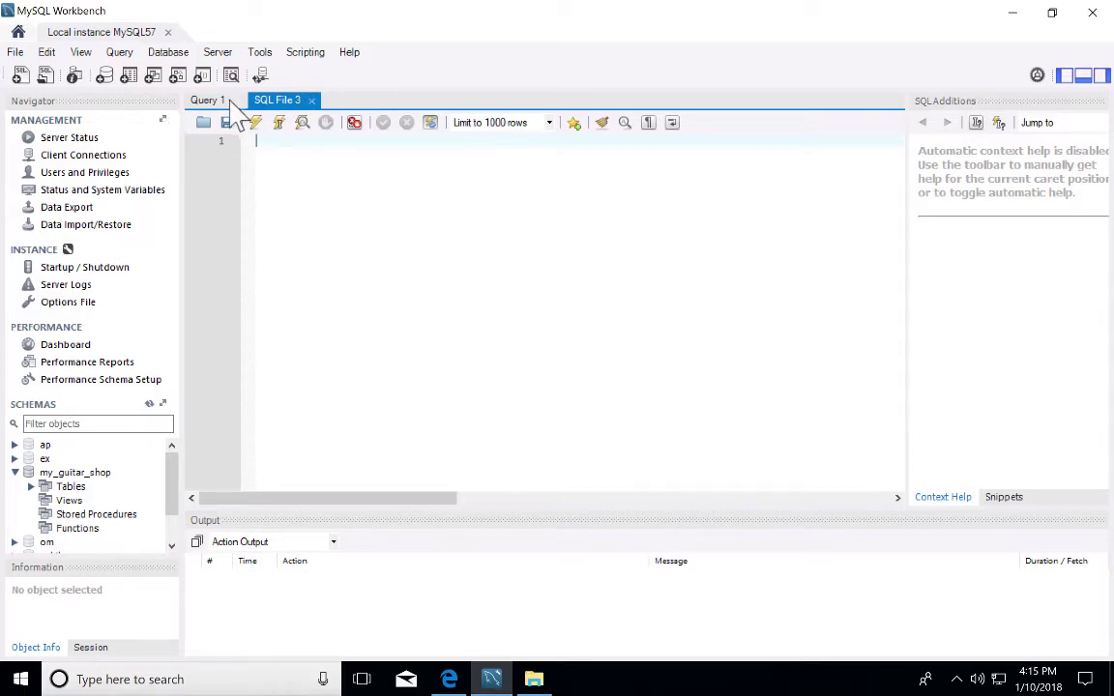
right_click(233, 105)
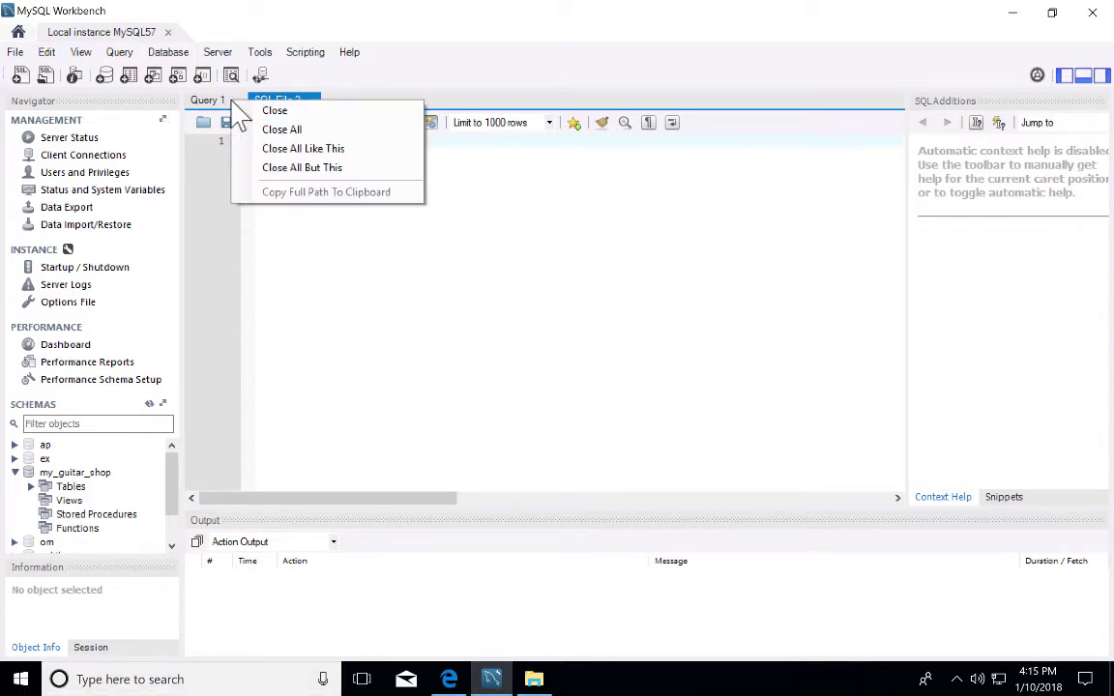
click(283, 130)
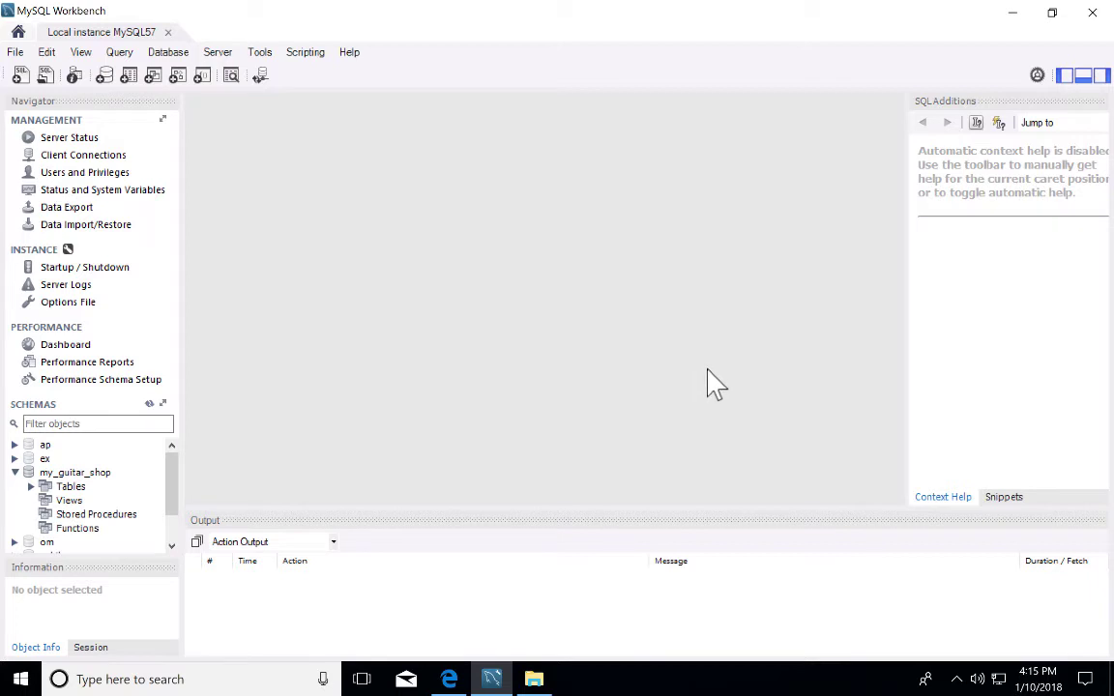
click(21, 78)
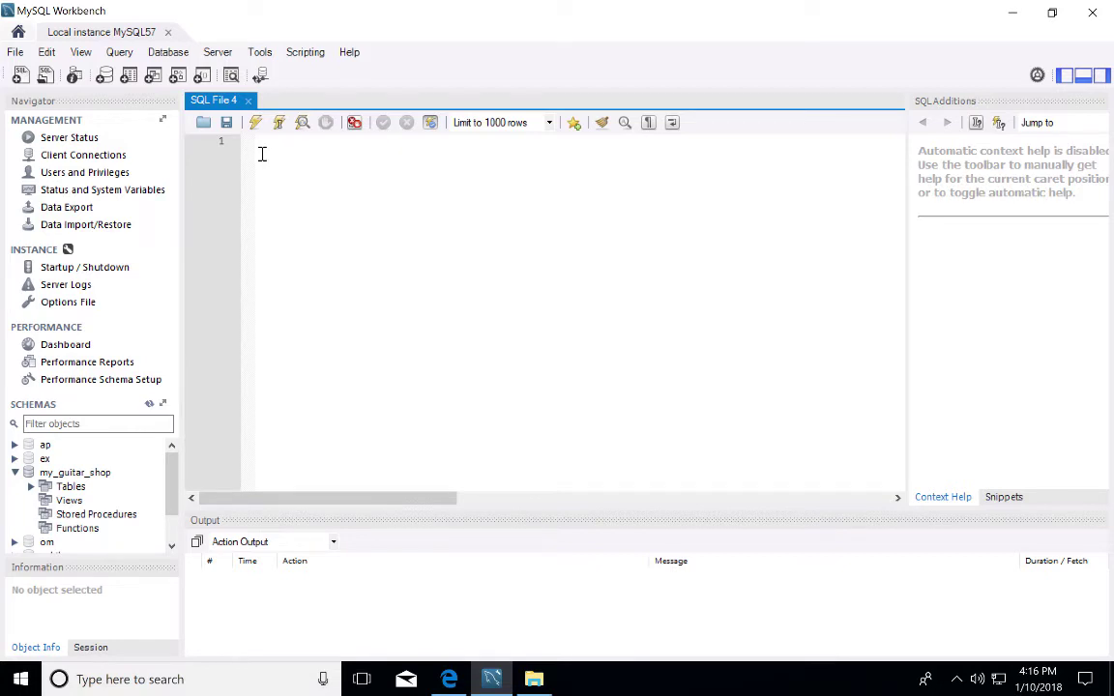
Make ap the default schema and enter "use my_guitar_shop;" on line 1 of the new SQL tab
double_click(45, 444)
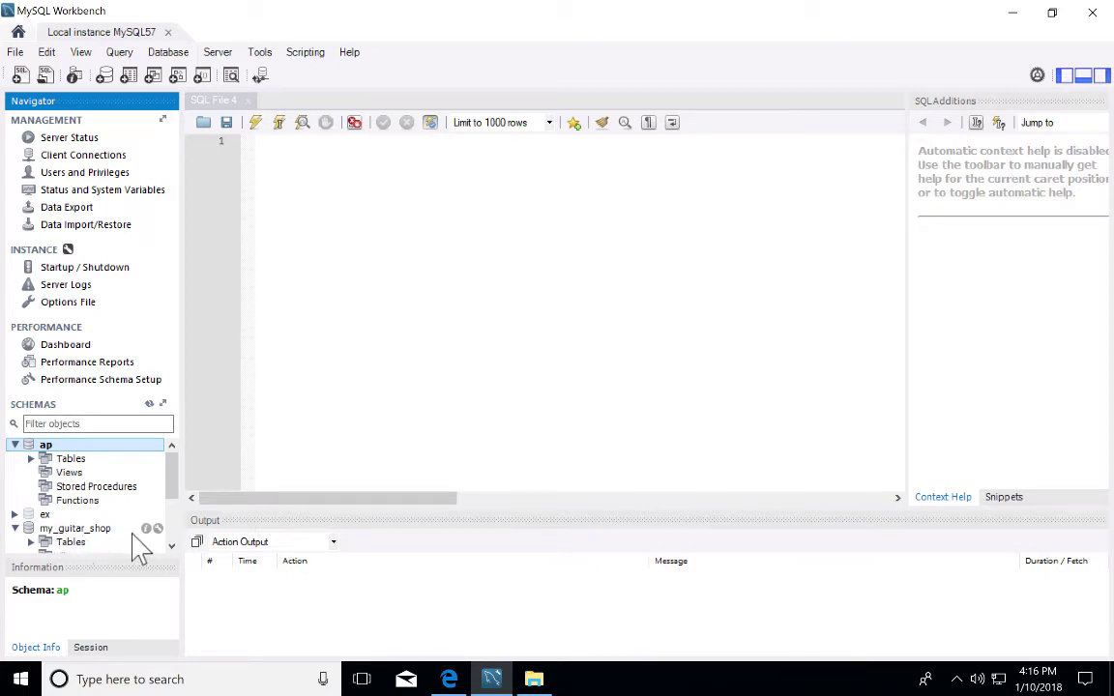
click(284, 142)
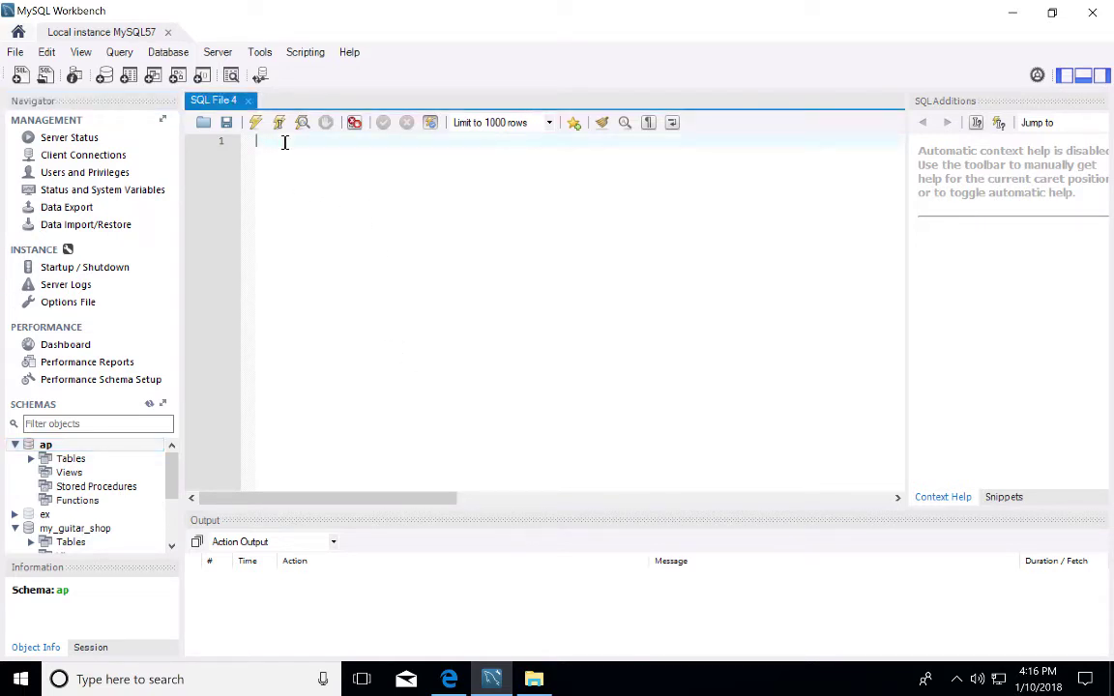
text(use my_guitar_shop;)
Expand the Tables list of the my_guitar_shop schema to look over its tables
drag(172, 474, 170, 502)
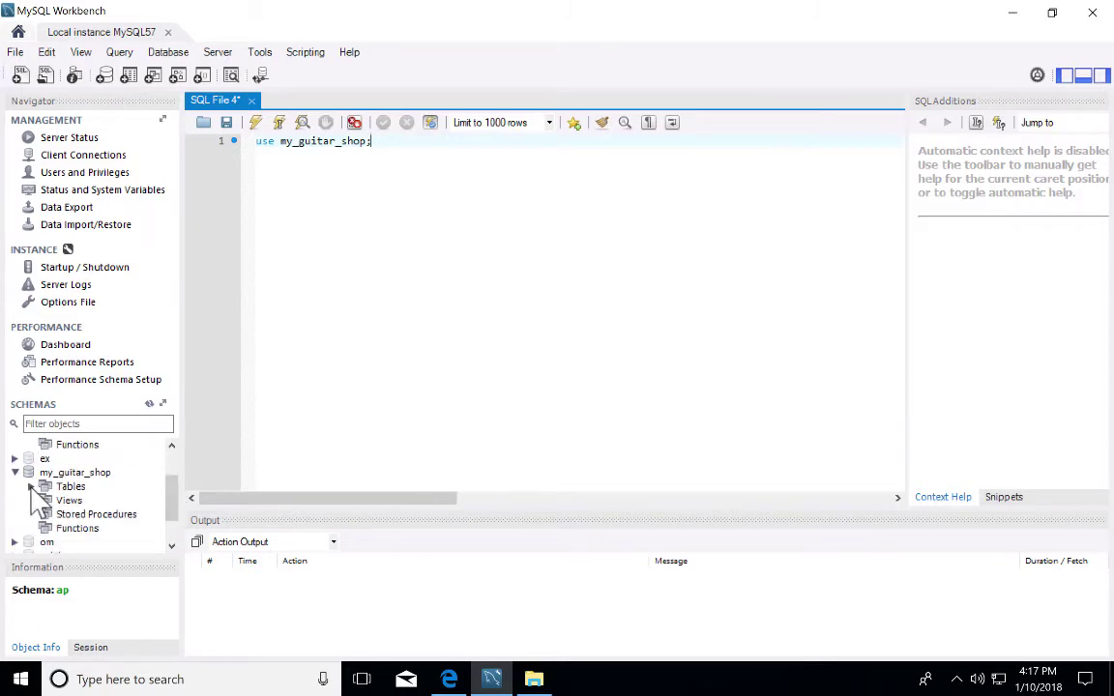
click(32, 487)
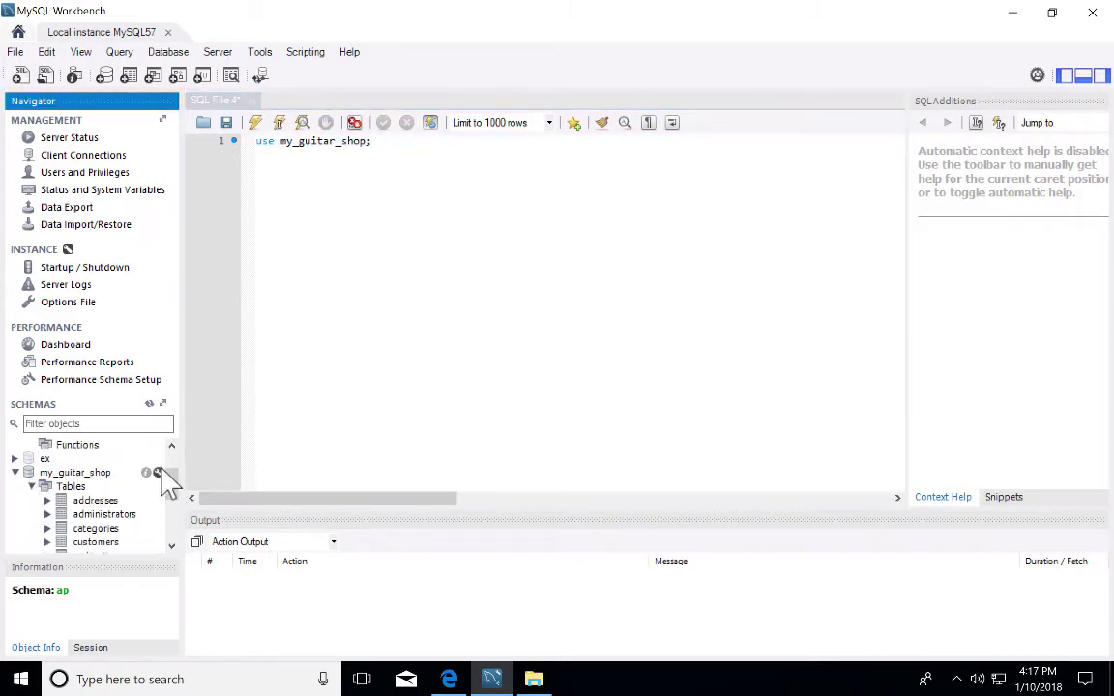
mouse_move(176, 475)
mouse_down()
mouse_move(174, 491)
mouse_move(175, 480)
mouse_up()
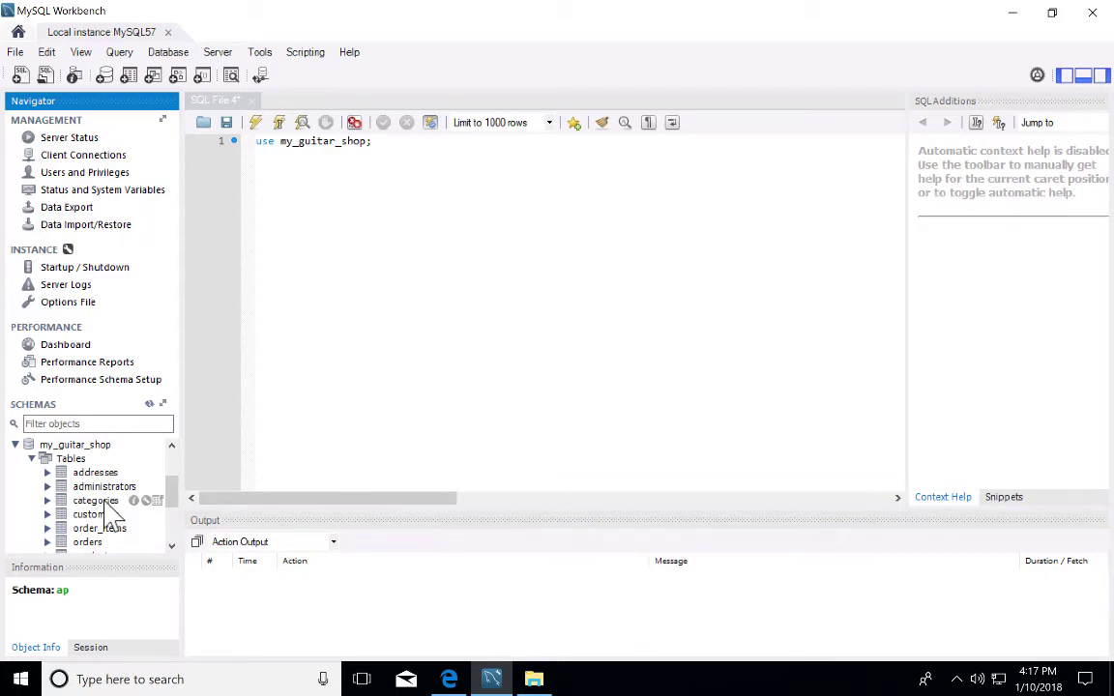
Add "select * from categories order by category_id;" on line 2 below the use statement and execute the whole script
click(380, 141)
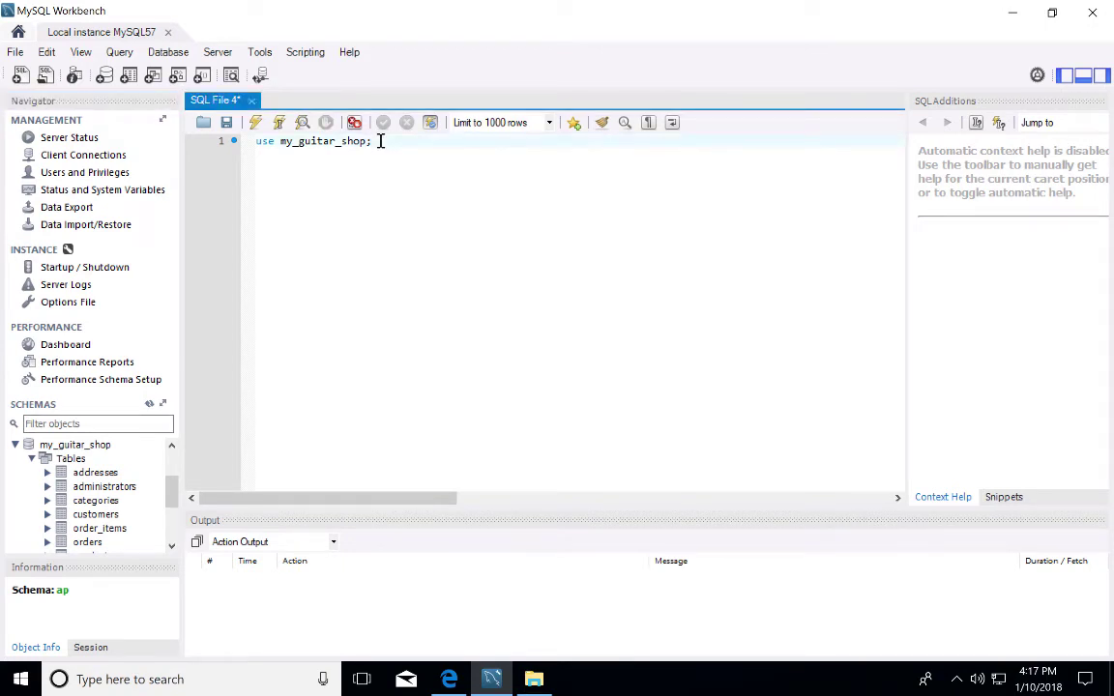
key(Return)
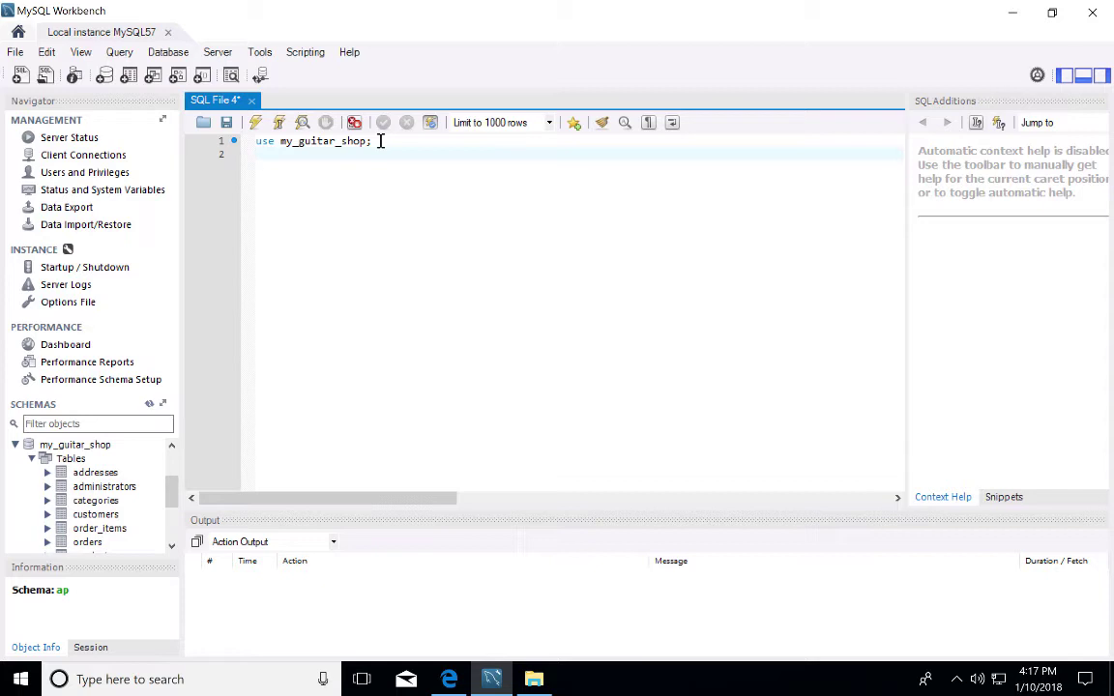
text(select)
text(* from categories)
text(or)
key(Return)
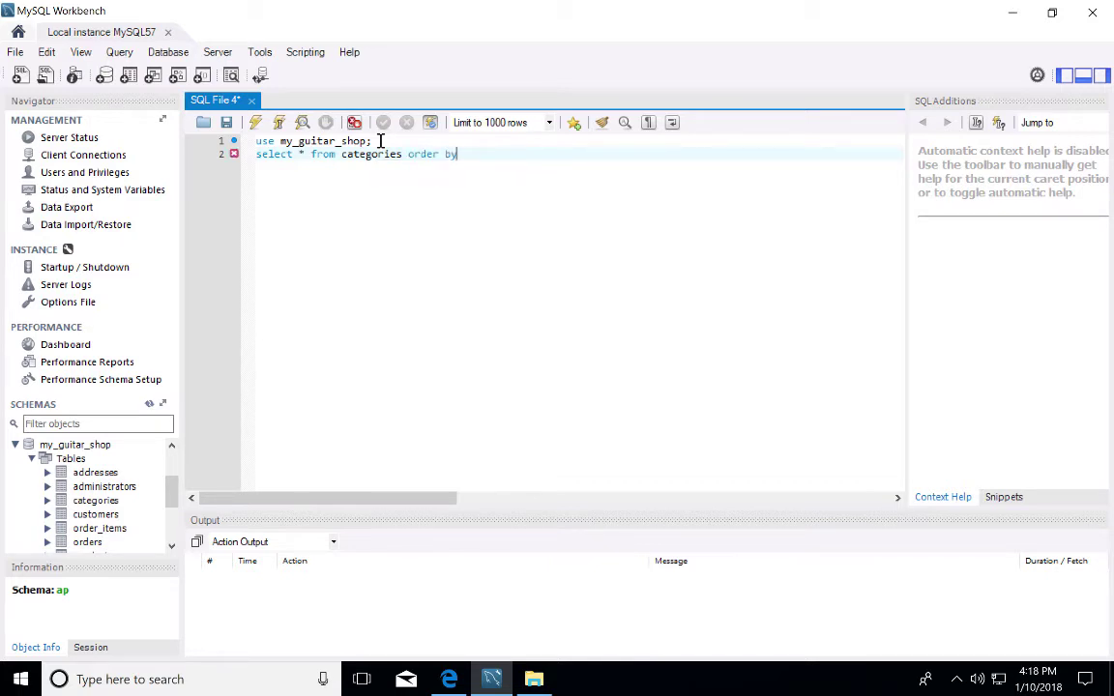
text(category_id;)
key(Return)
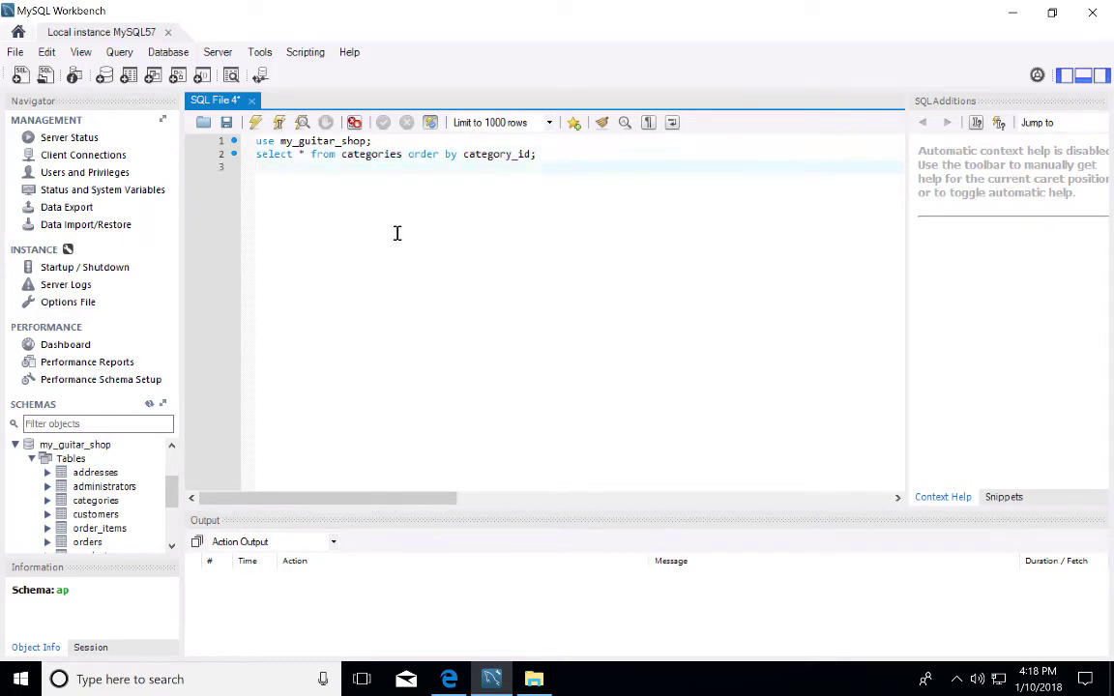
click(257, 124)
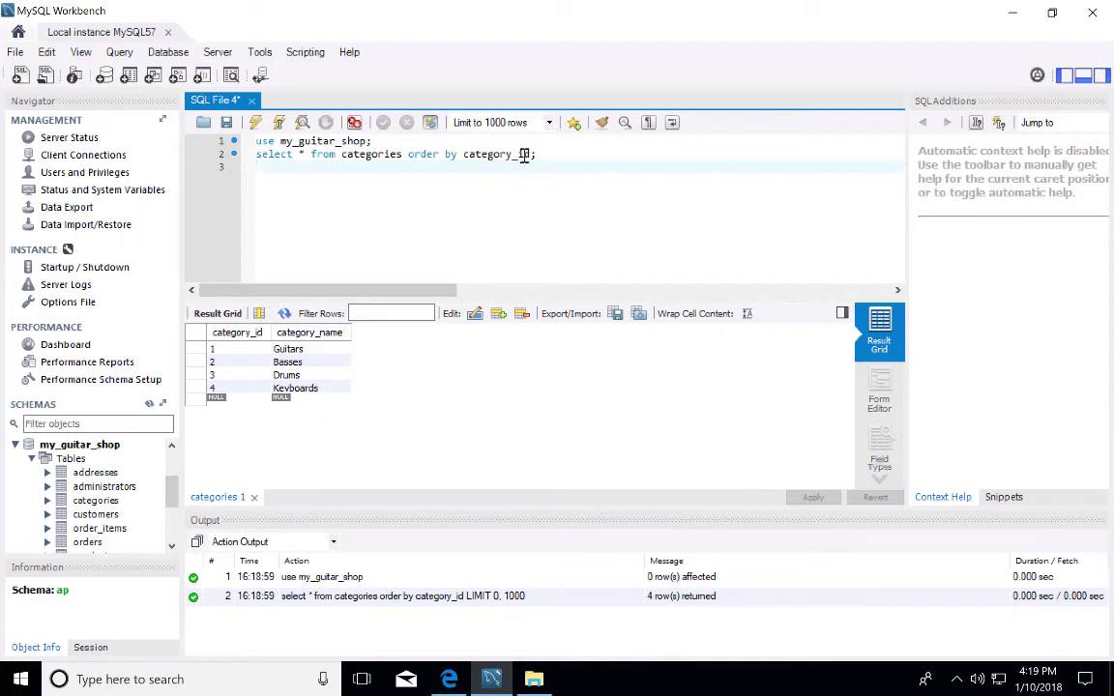
Change the ORDER BY column of the categories query to category_name and execute the script again
drag(532, 154, 407, 147)
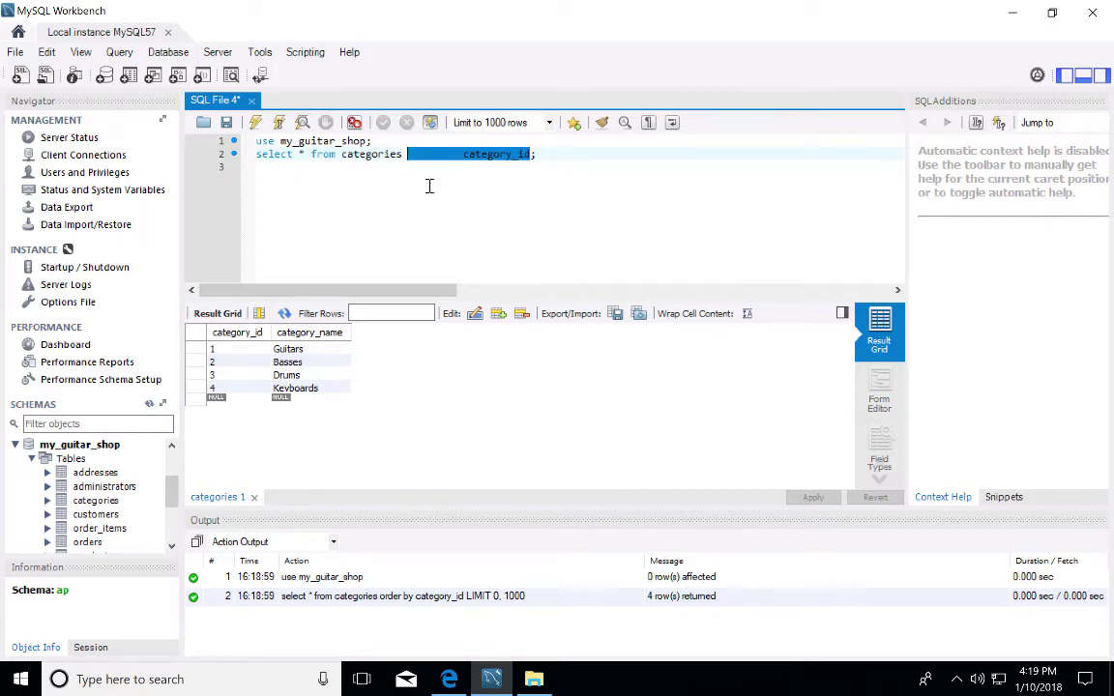
click(426, 184)
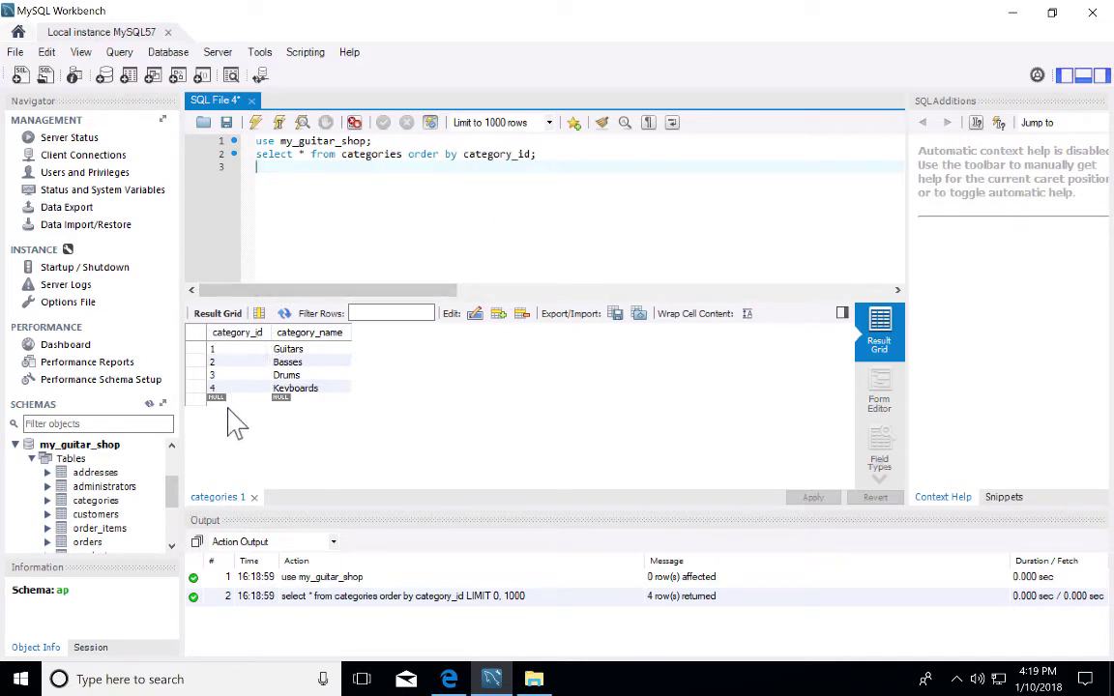
click(532, 153)
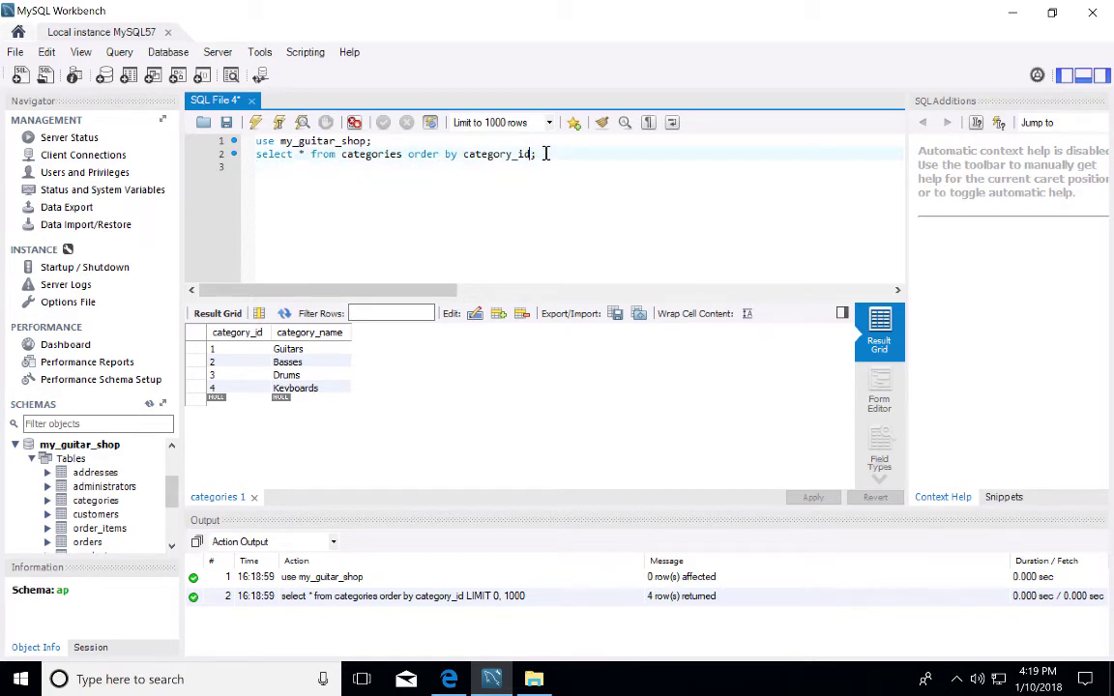
key(Left)
key(BackSpace)
key(BackSpace)
text(name)
click(281, 168)
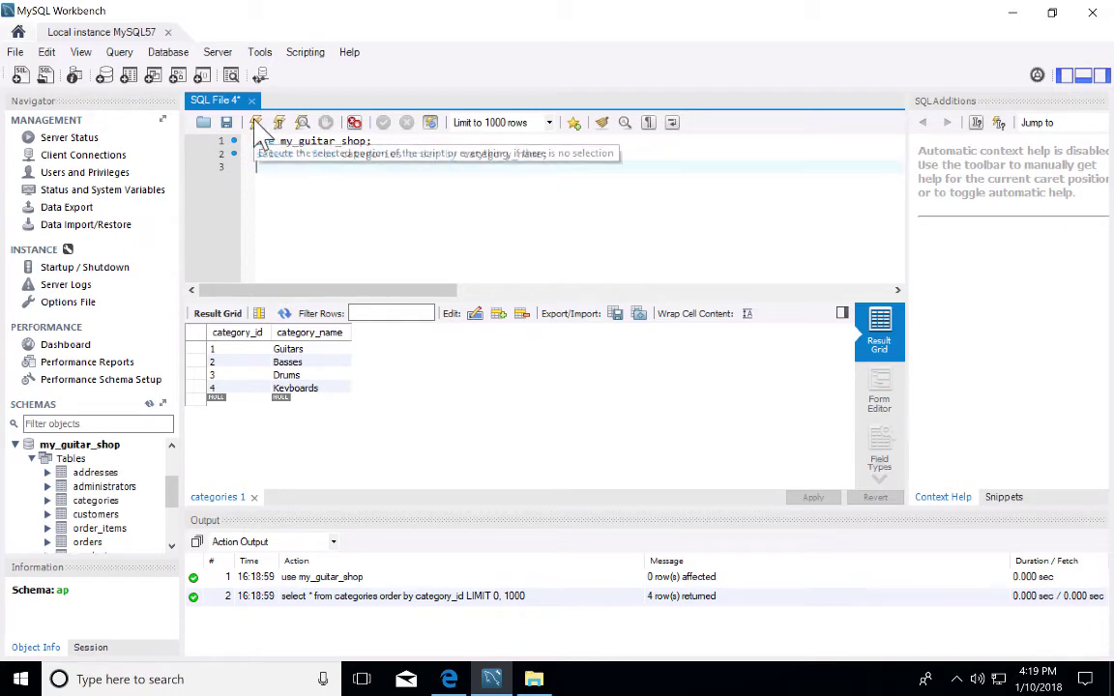
click(257, 127)
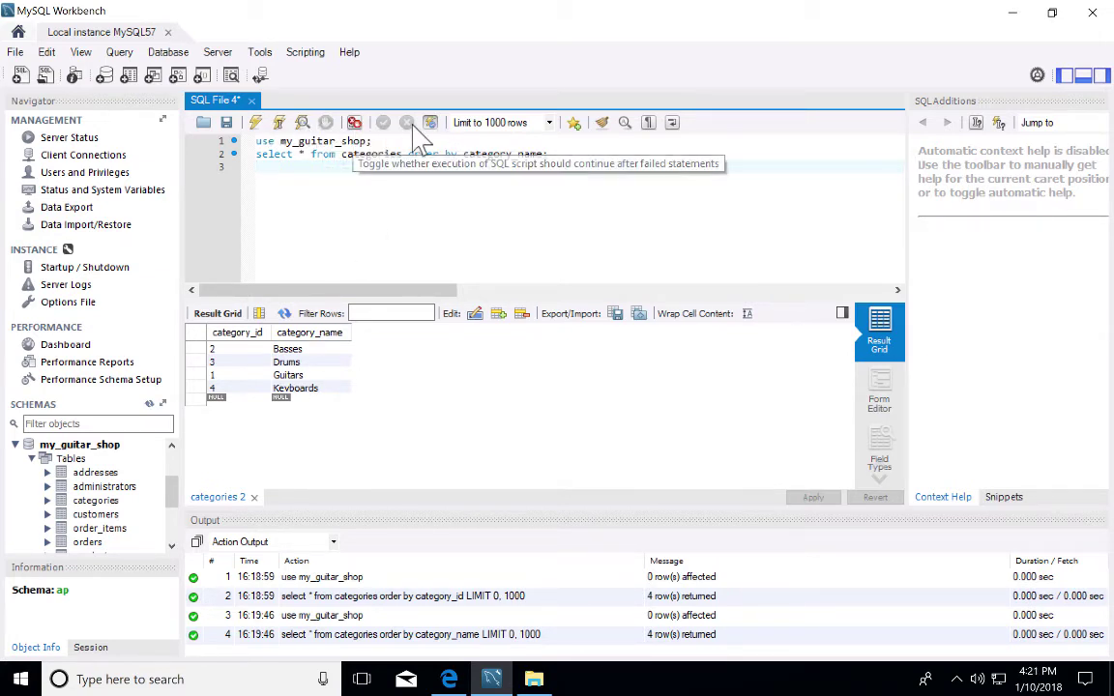
Beautify the SQL script so the SELECT statement is split over indented lines, and execute the reformatted script
click(601, 124)
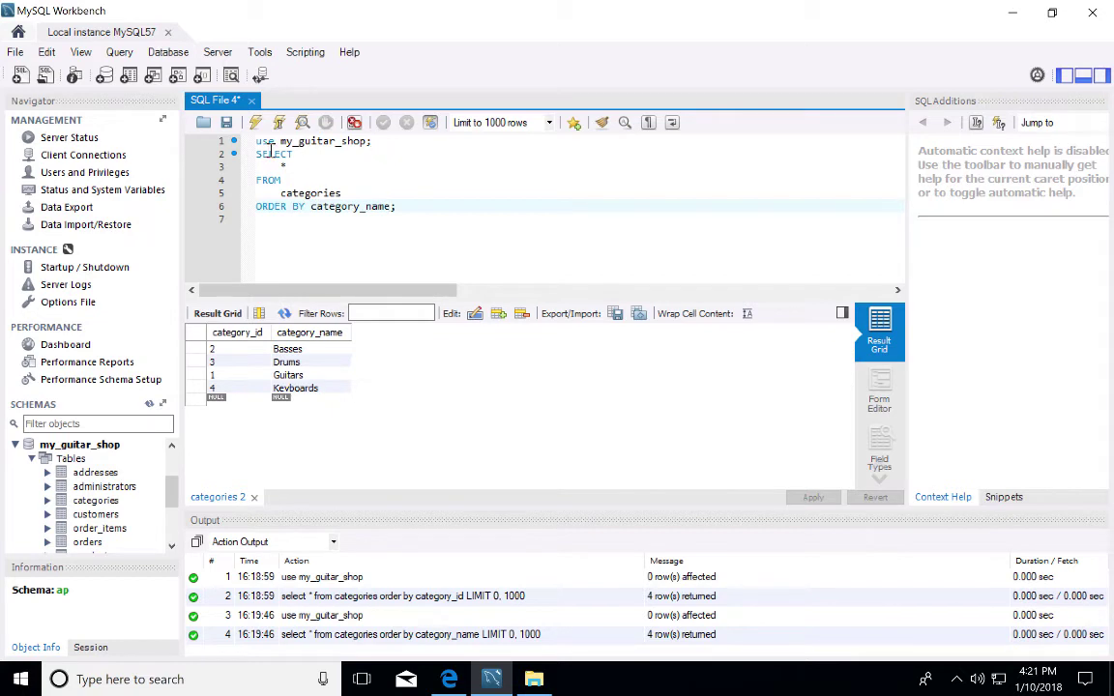
click(405, 204)
click(259, 124)
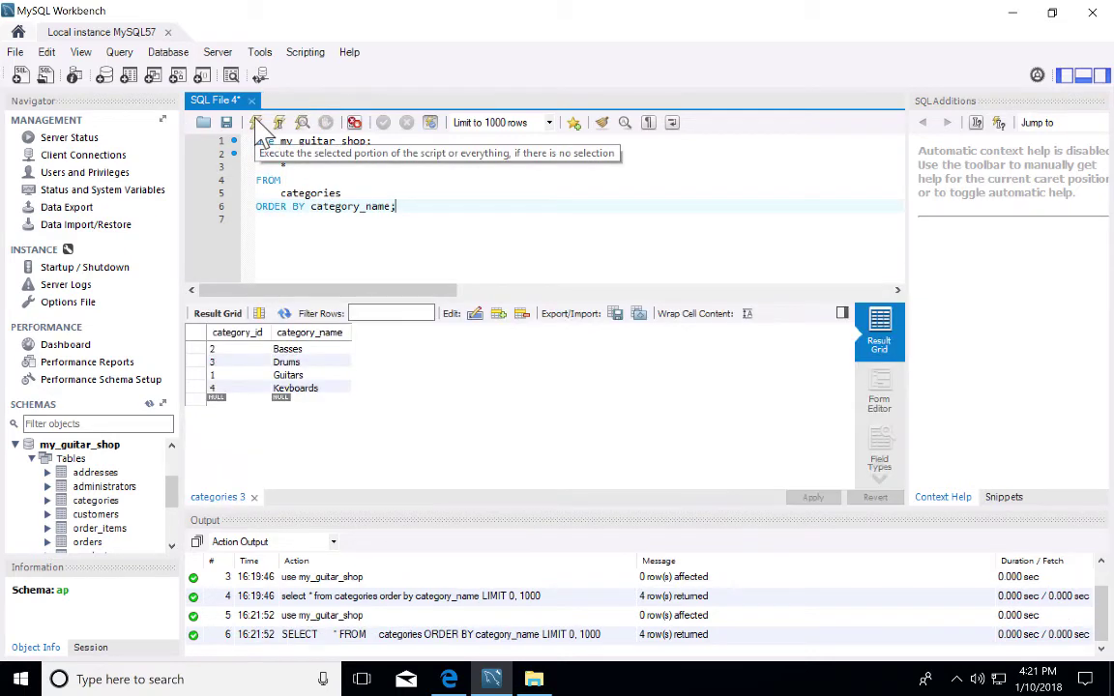
click(450, 246)
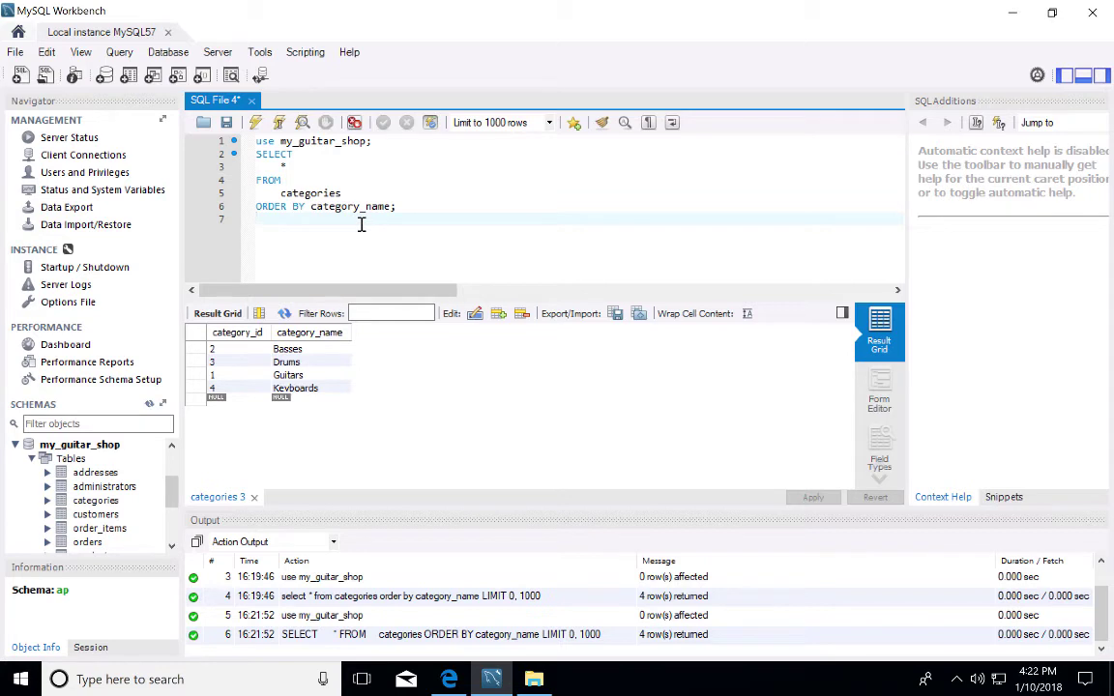
click(266, 143)
double_click(273, 155)
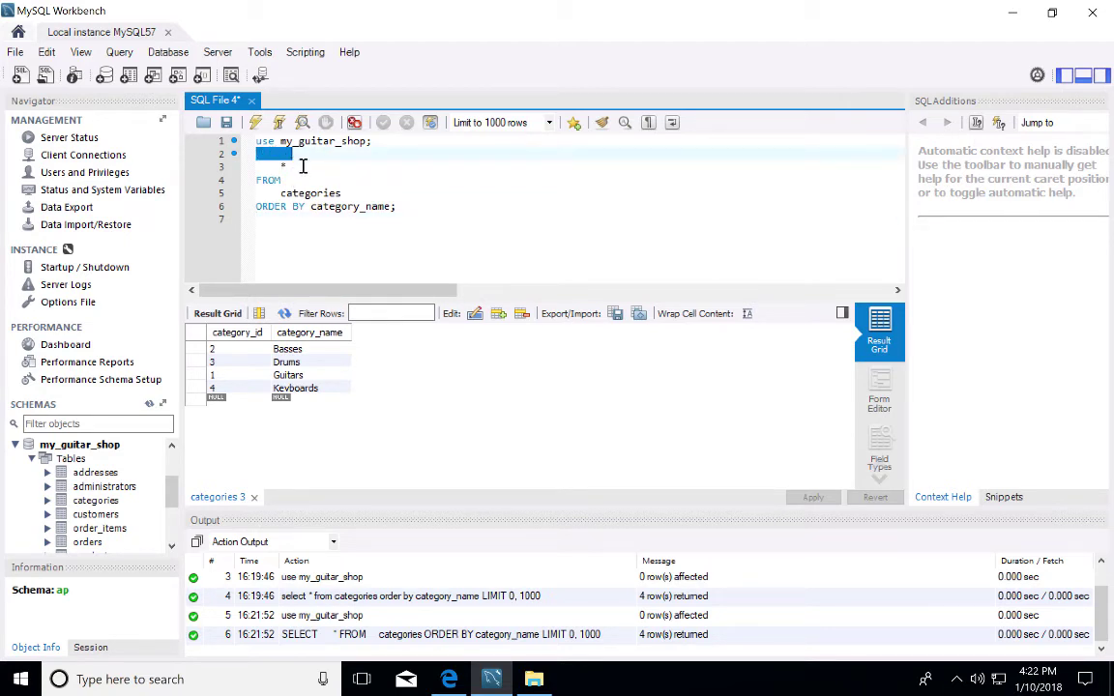
click(303, 166)
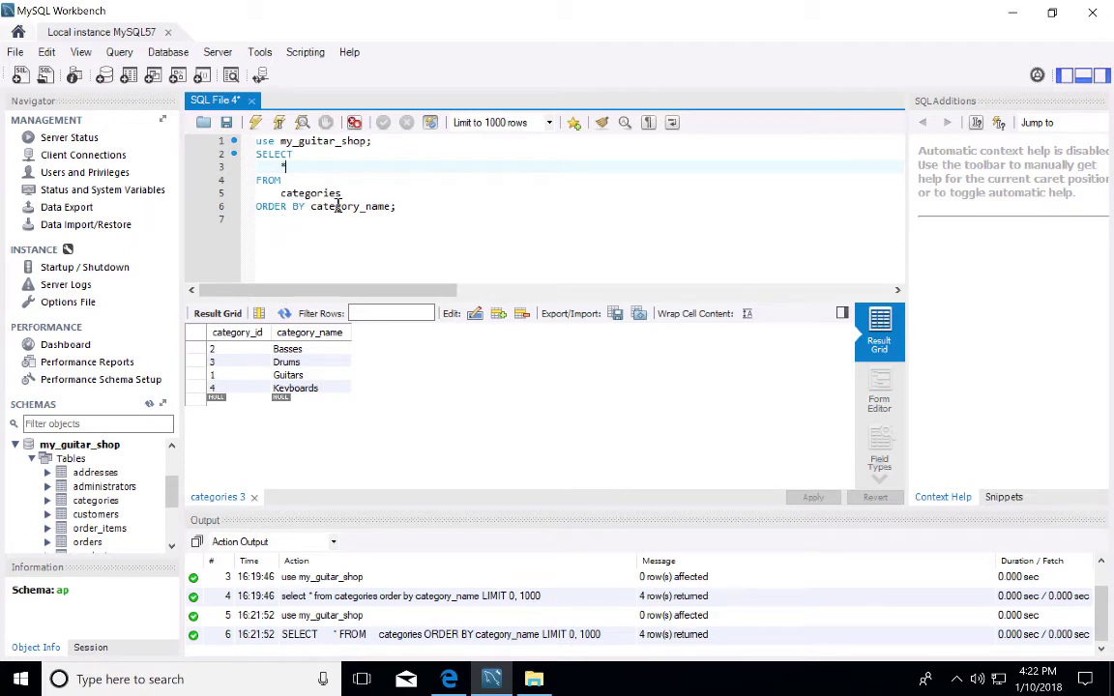
click(406, 208)
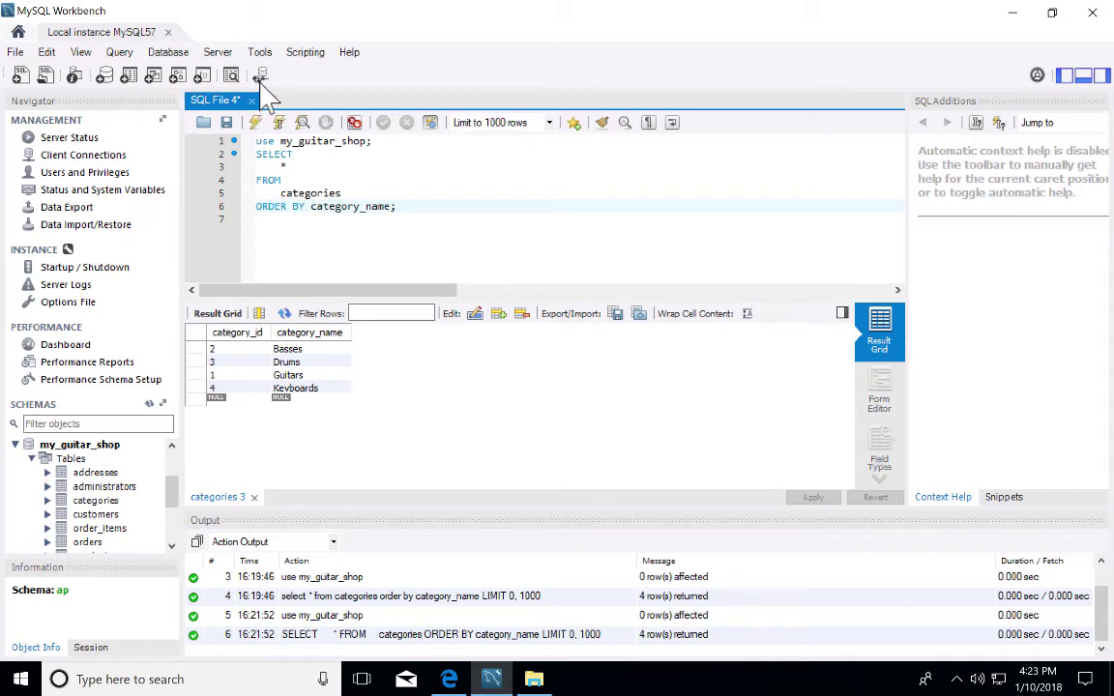
Save the script as ex3-01 in the Chapter 3 folder inside Documents > kt_my_guitar_shop_solutions, and close it along with MySQL Workbench
click(17, 53)
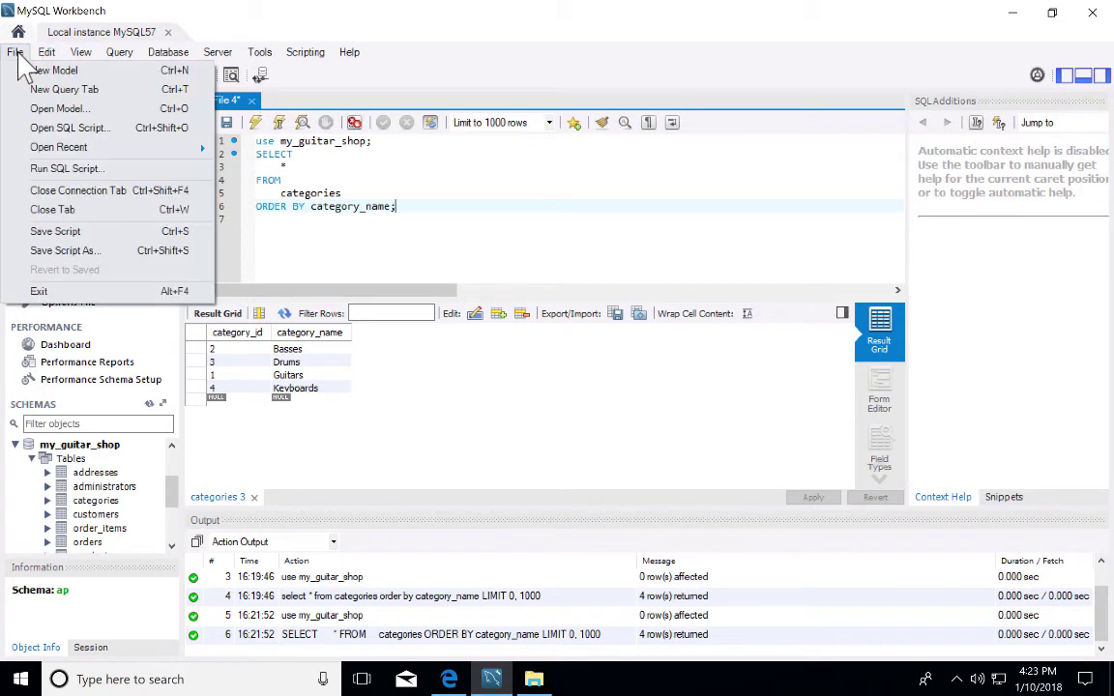
click(66, 254)
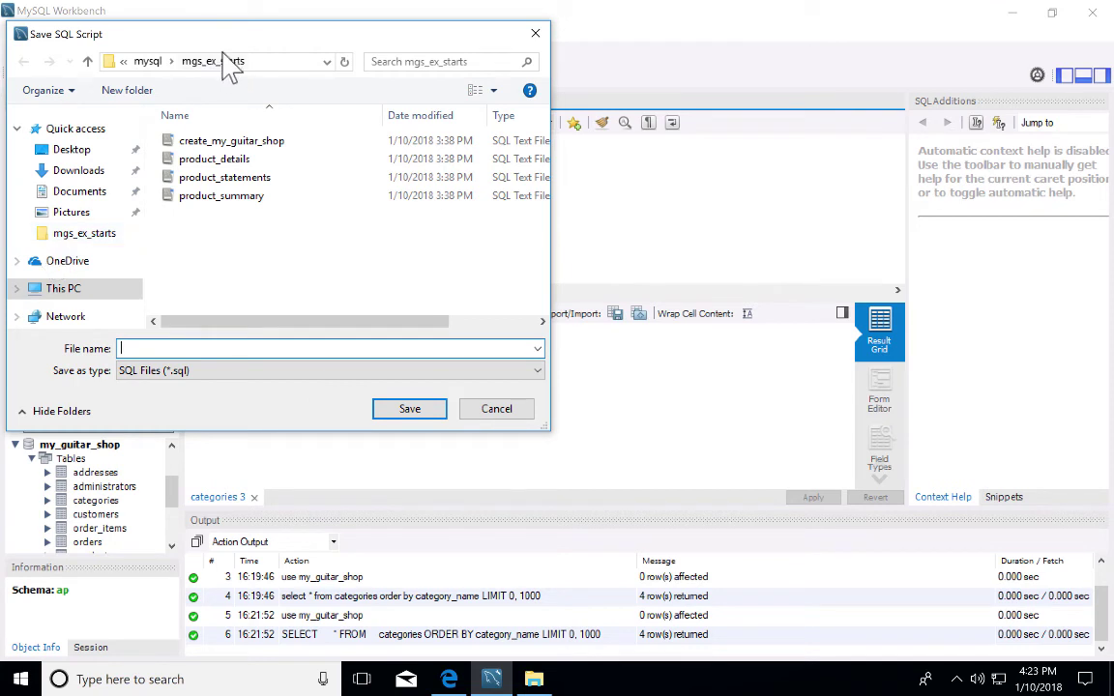
click(80, 192)
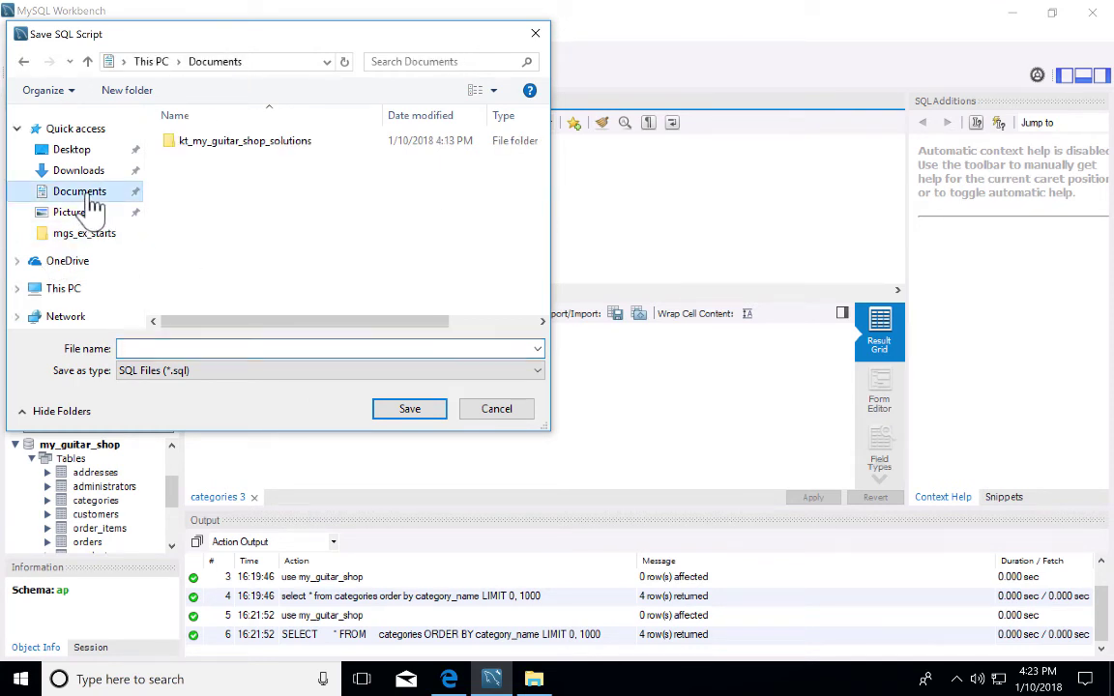
double_click(247, 161)
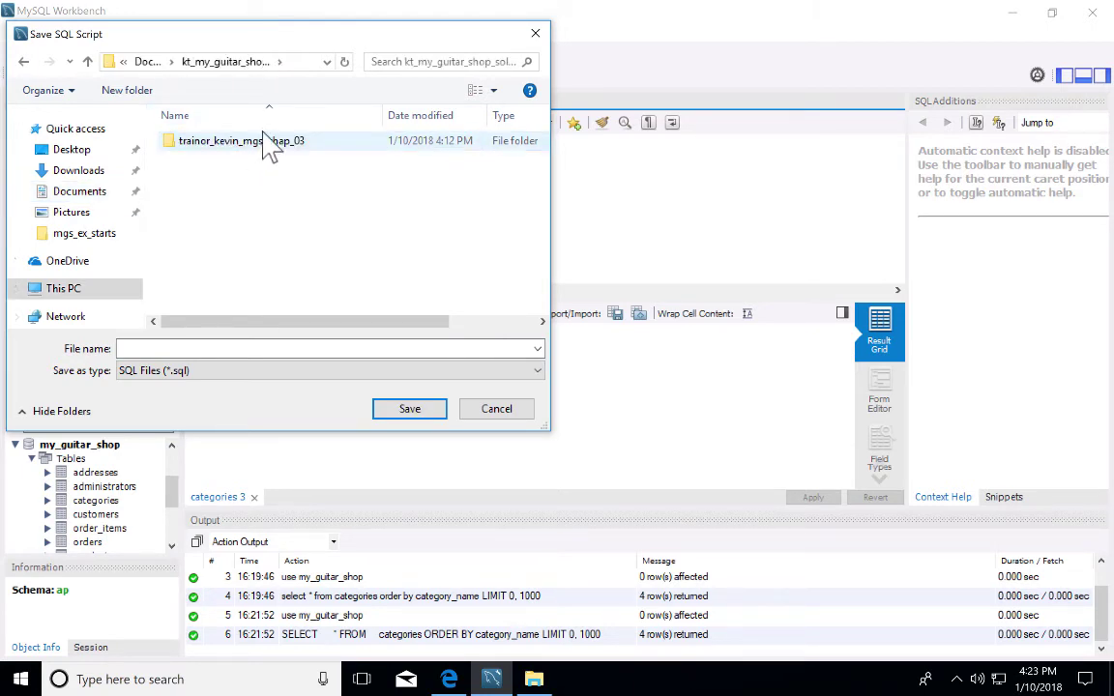
double_click(245, 145)
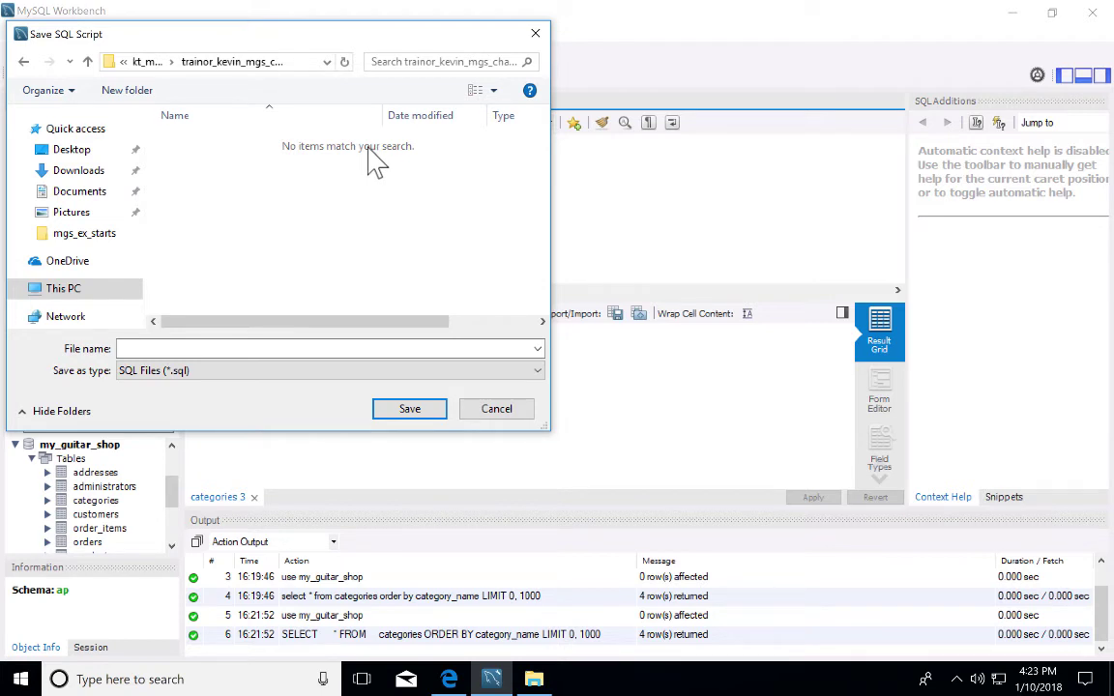
click(161, 349)
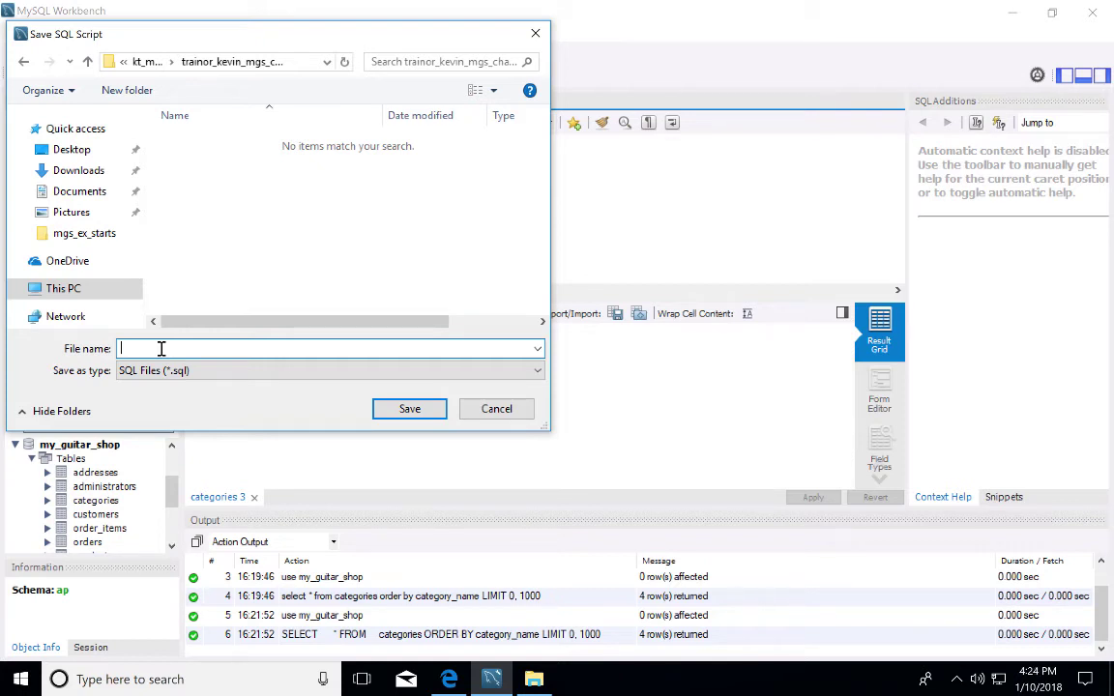
text(ex3-01)
click(410, 410)
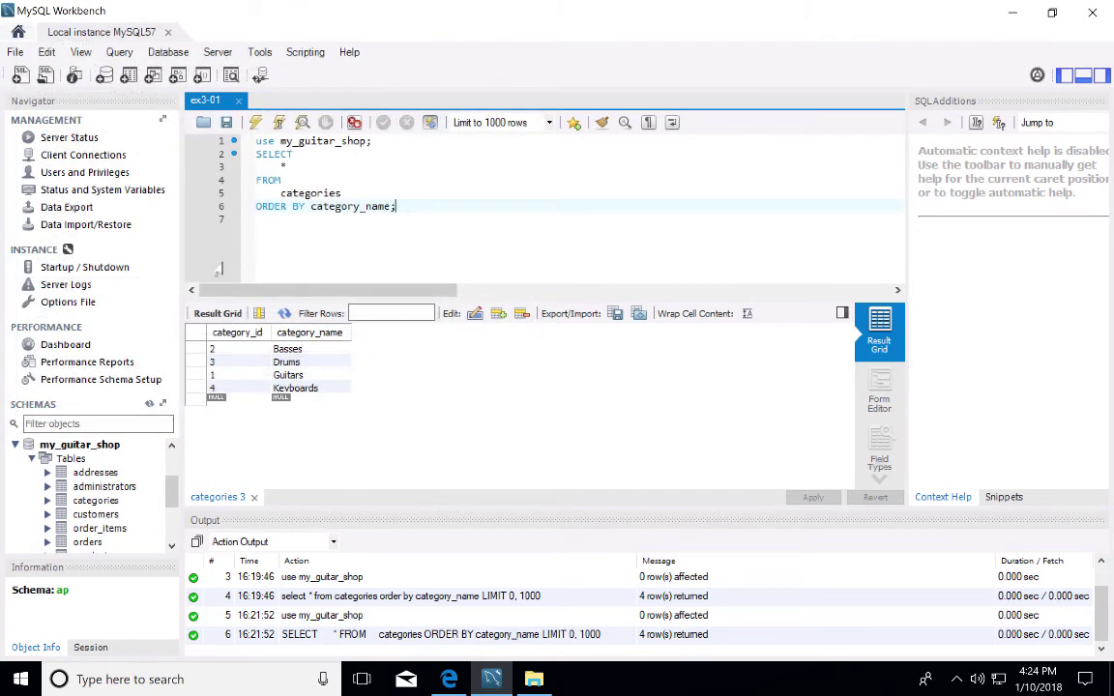
click(239, 102)
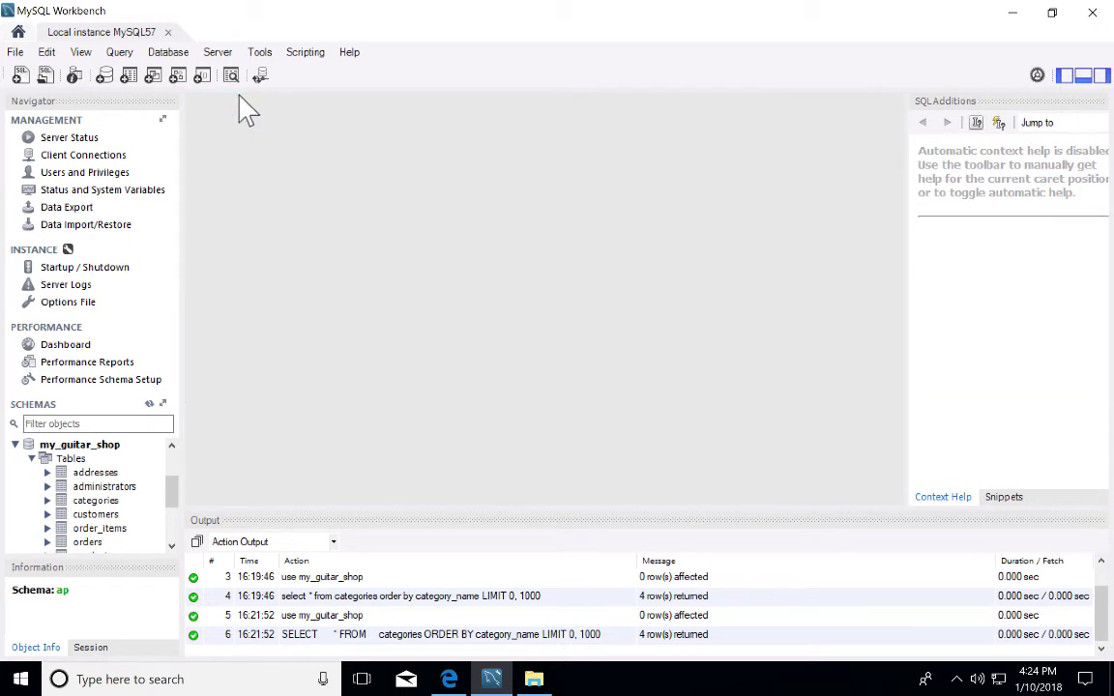
click(1093, 16)
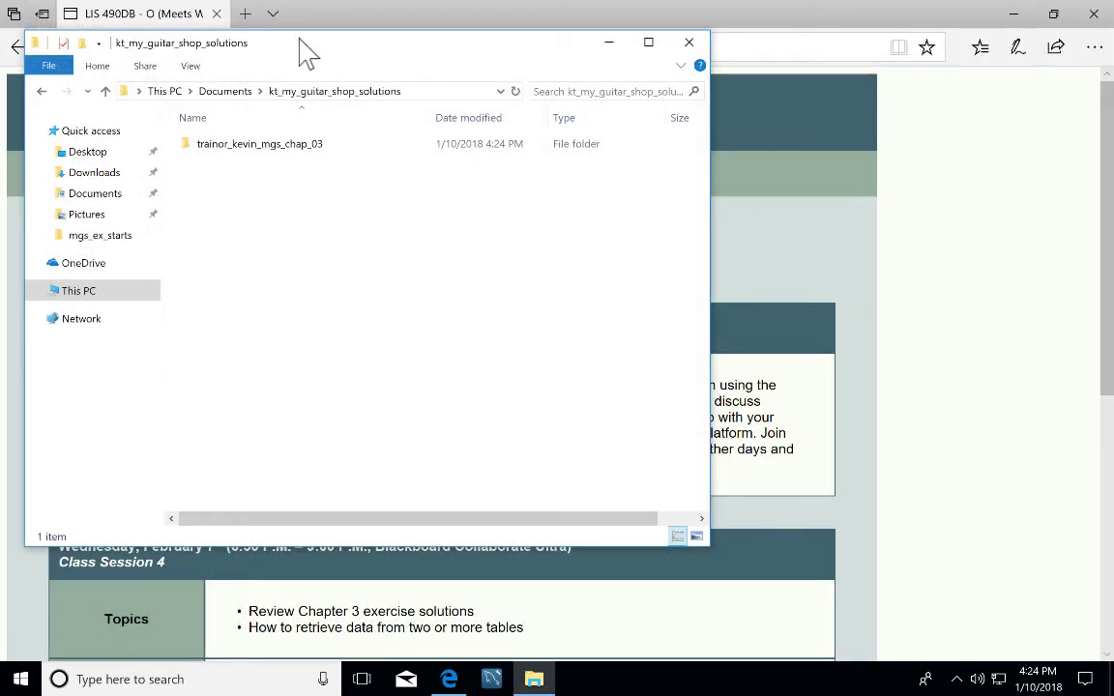
In File Explorer, open the Chapter 3 solutions folder and view ex3-01 in Notepad, closing Notepad when done
drag(361, 55, 563, 80)
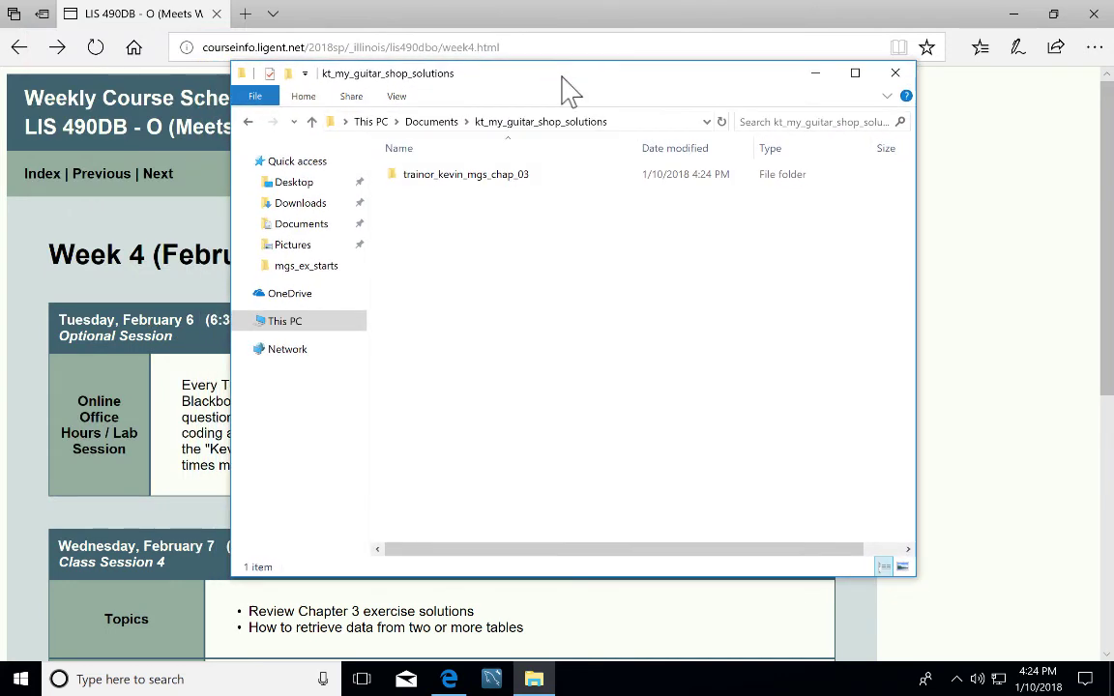
double_click(461, 184)
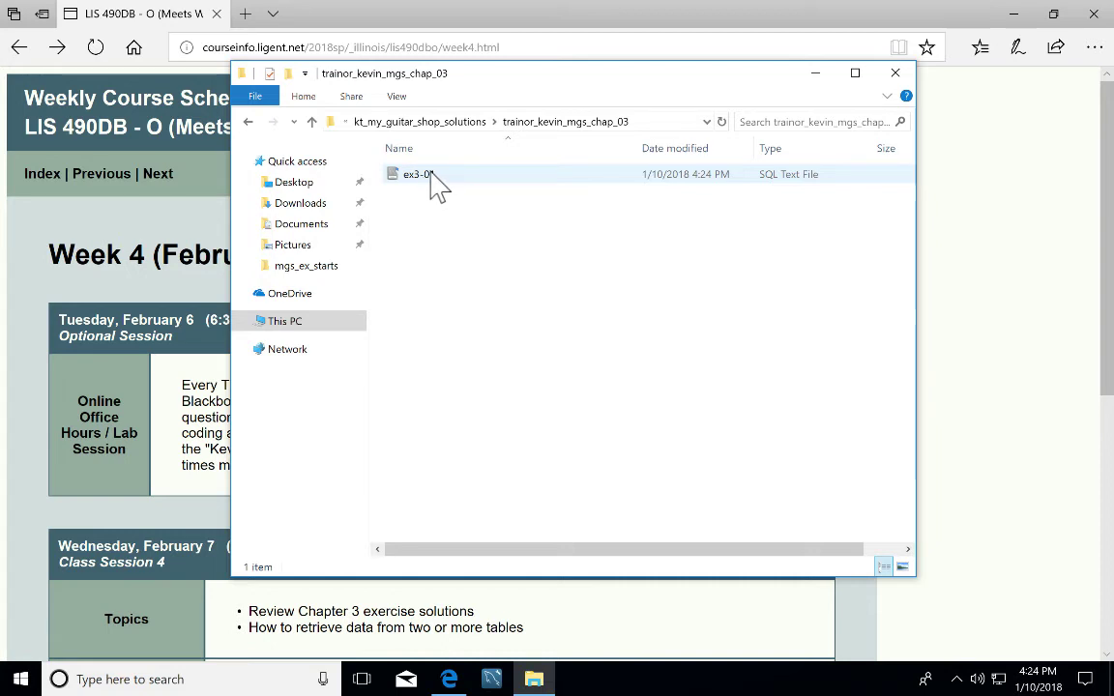
right_click(432, 176)
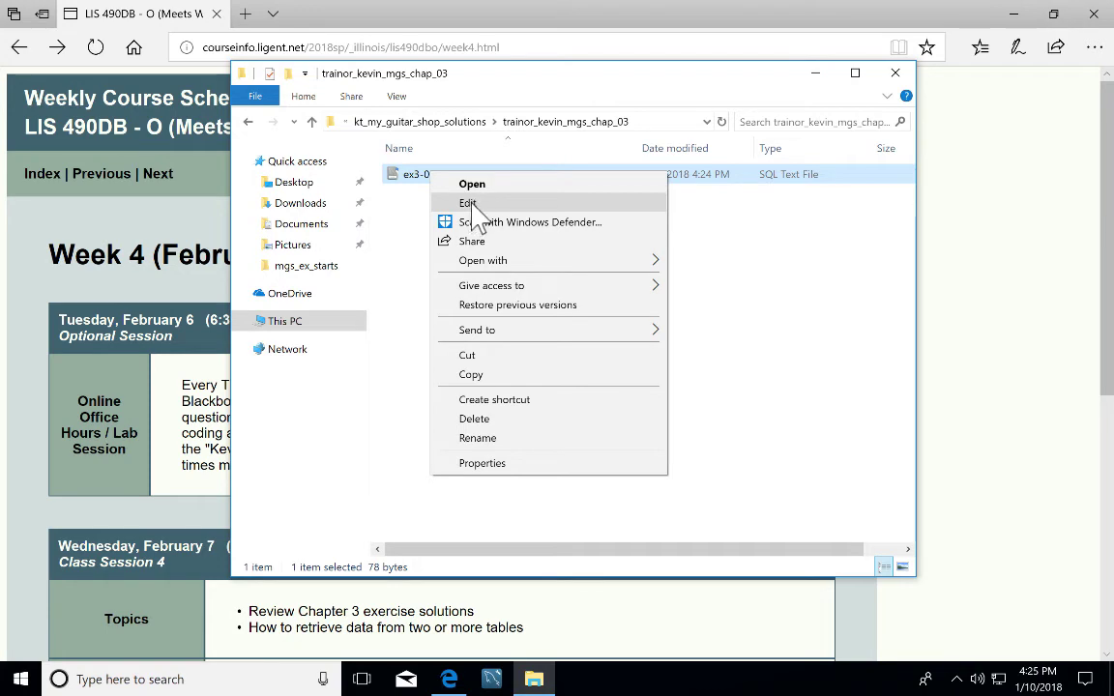
click(470, 204)
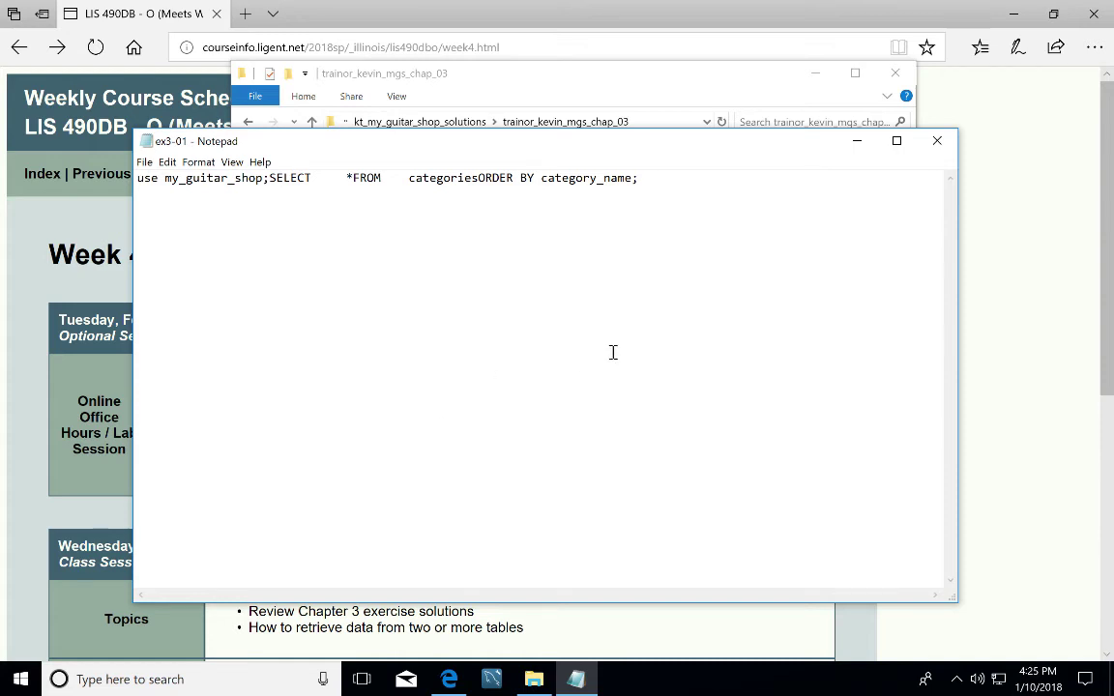
click(939, 143)
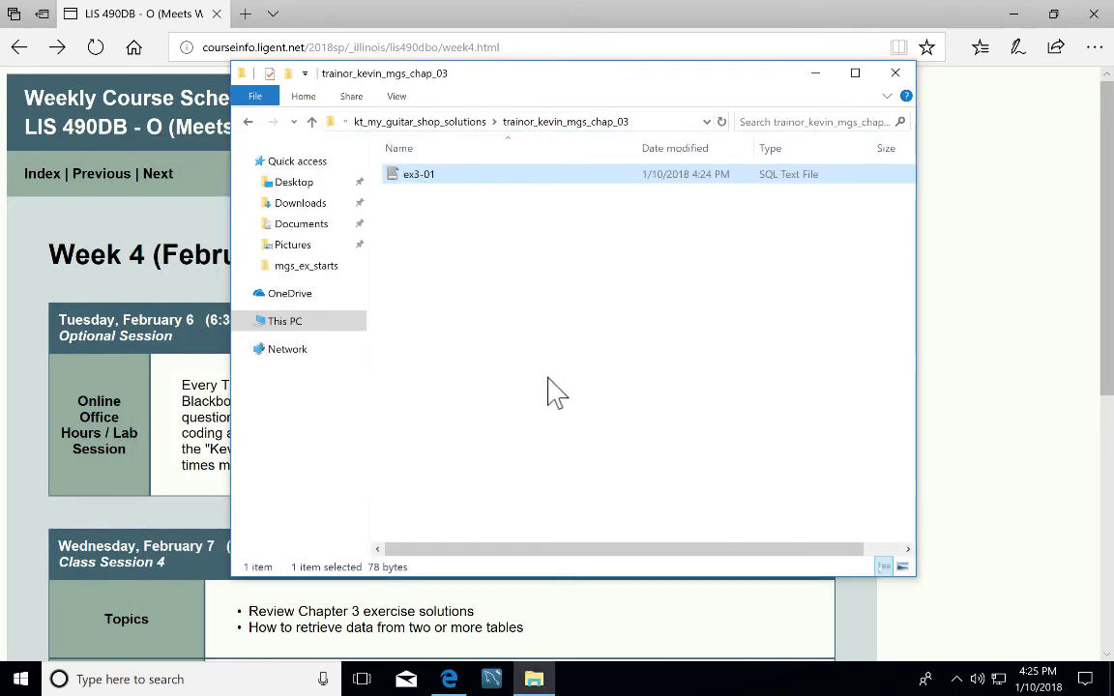
View ex3-01 in WordPad to check its line breaks, and close WordPad and the File Explorer window
right_click(457, 175)
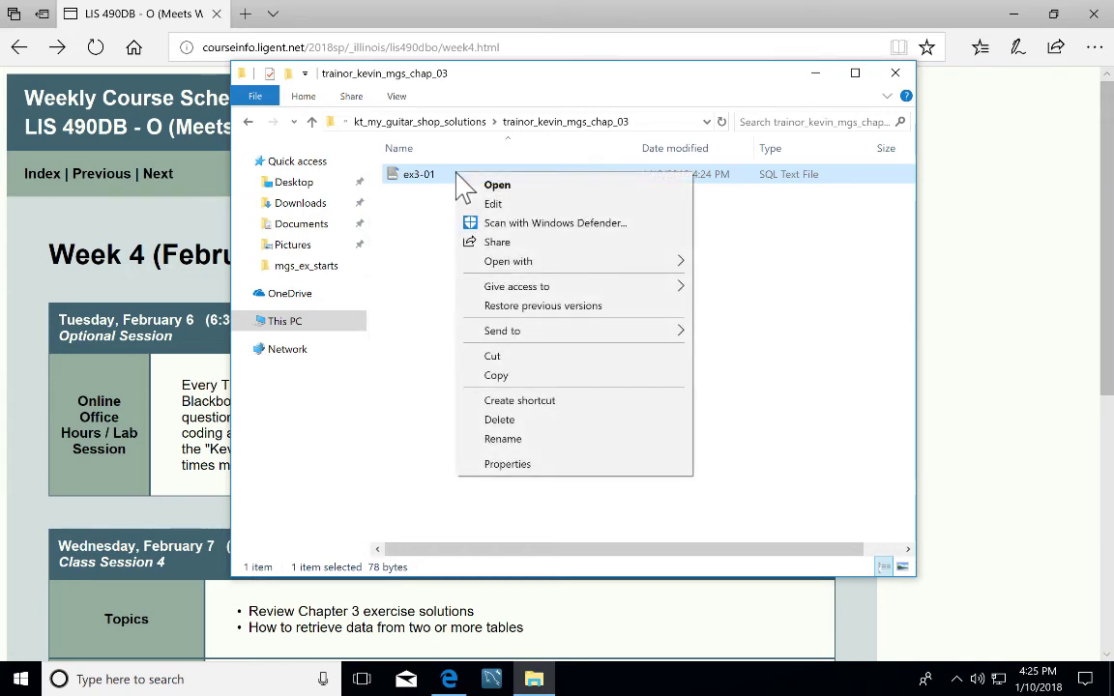
mouse_move(499, 259)
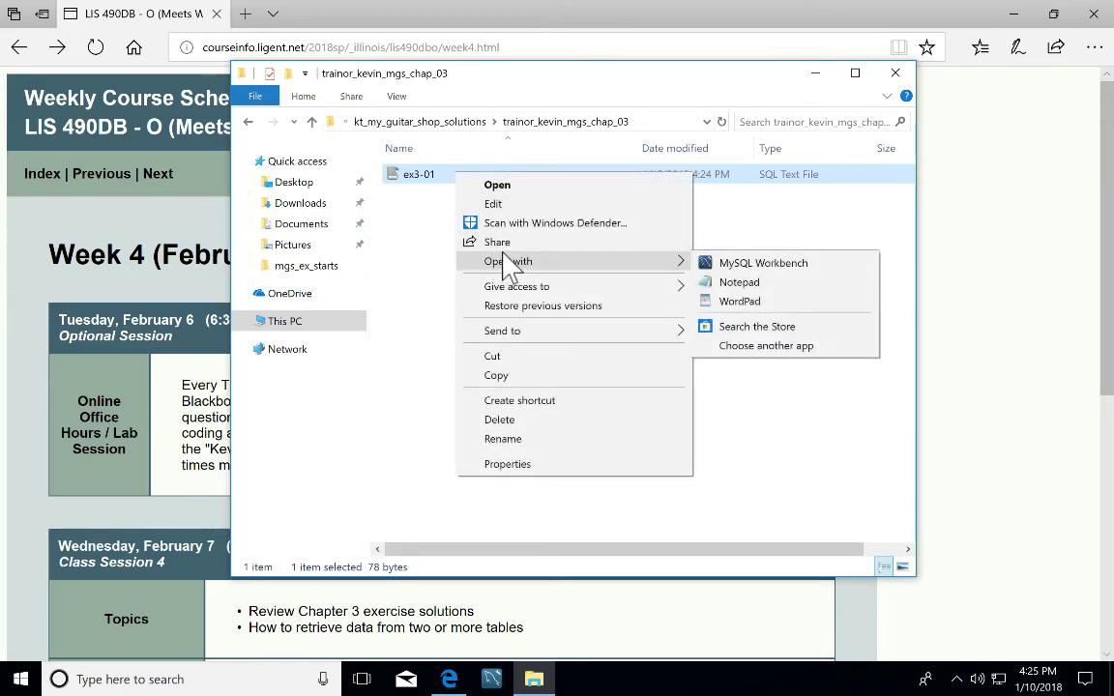
click(743, 301)
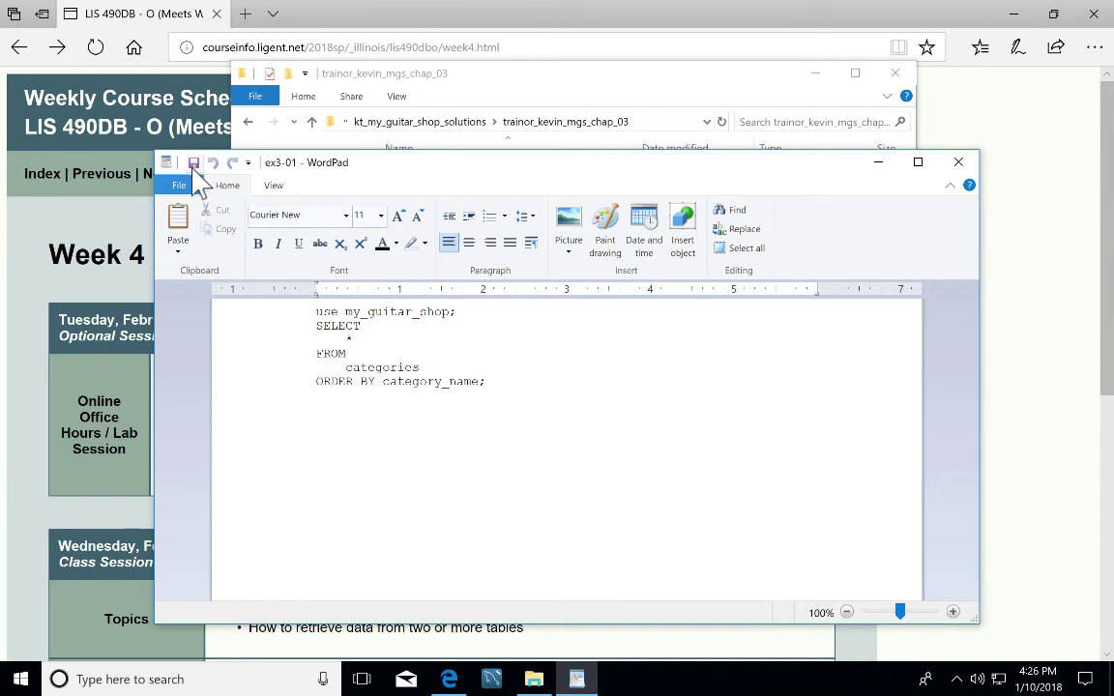
click(958, 163)
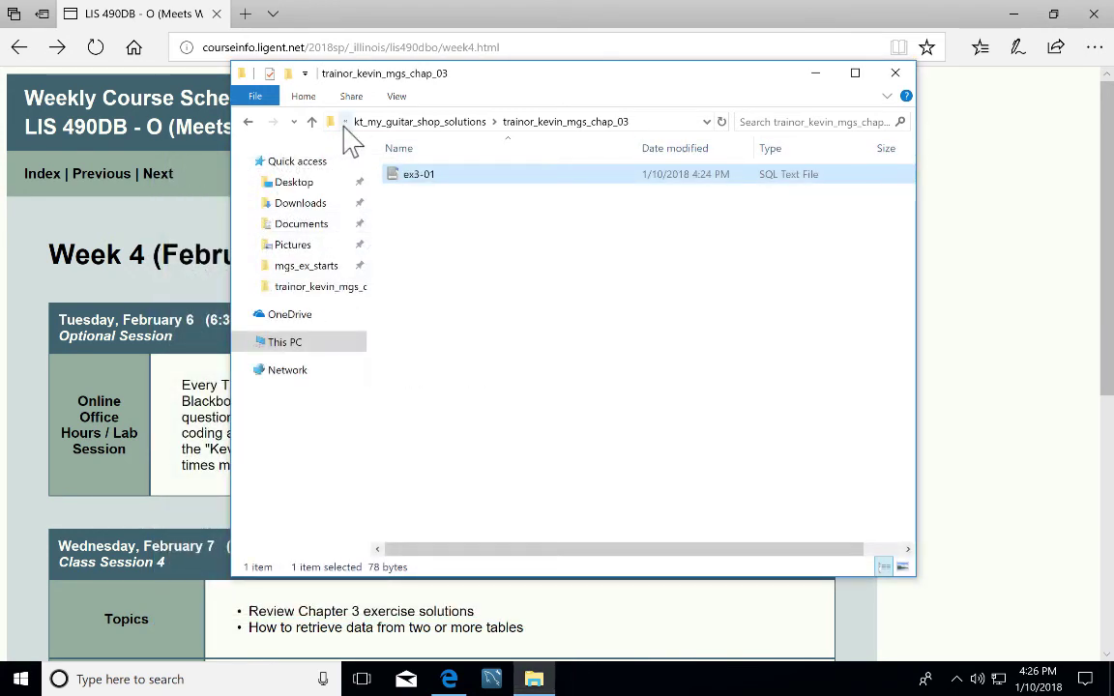
click(898, 78)
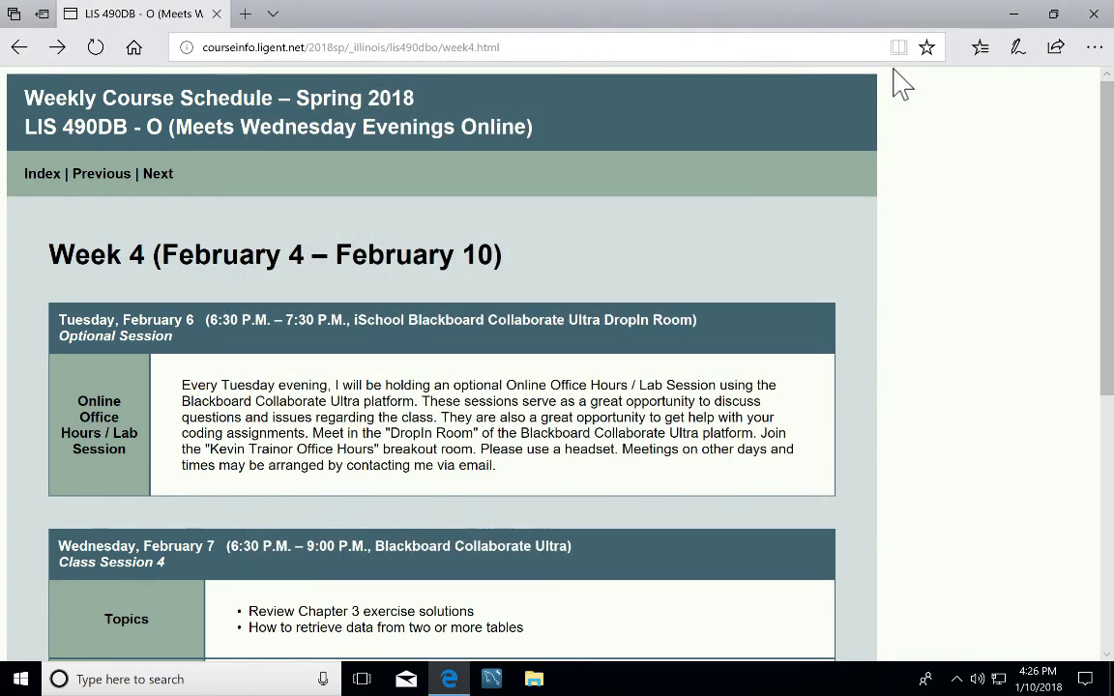
Launch MySQL Workbench, connect to Local instance MySQL57, and bring the my_guitar_shop tables into view in the schema list
click(492, 679)
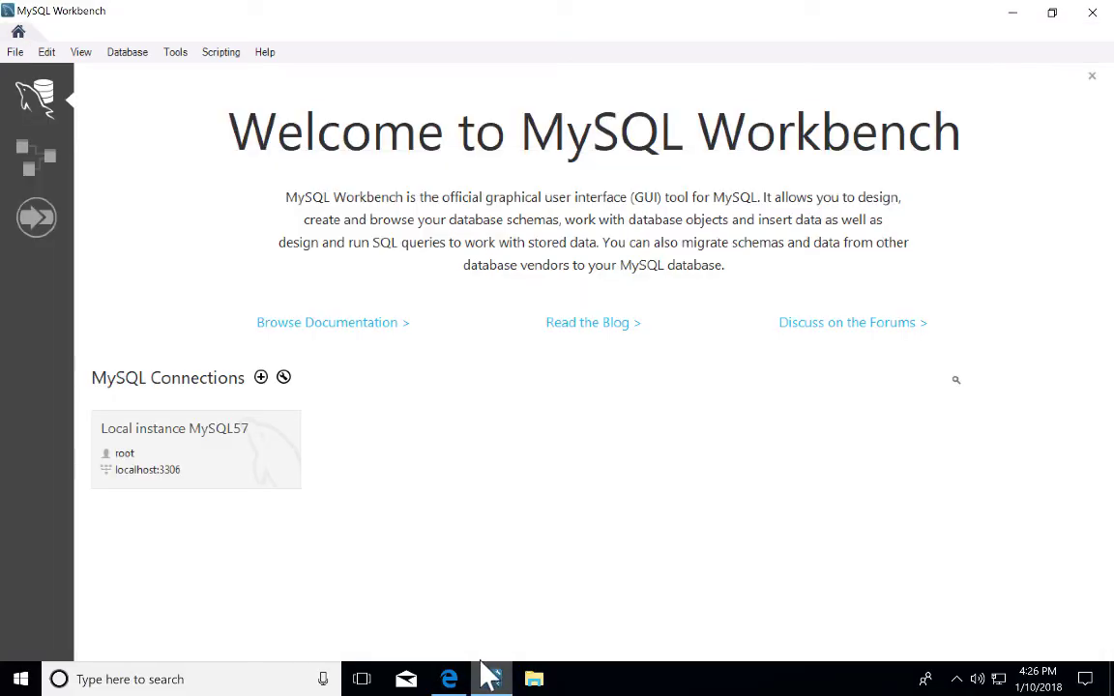
click(236, 471)
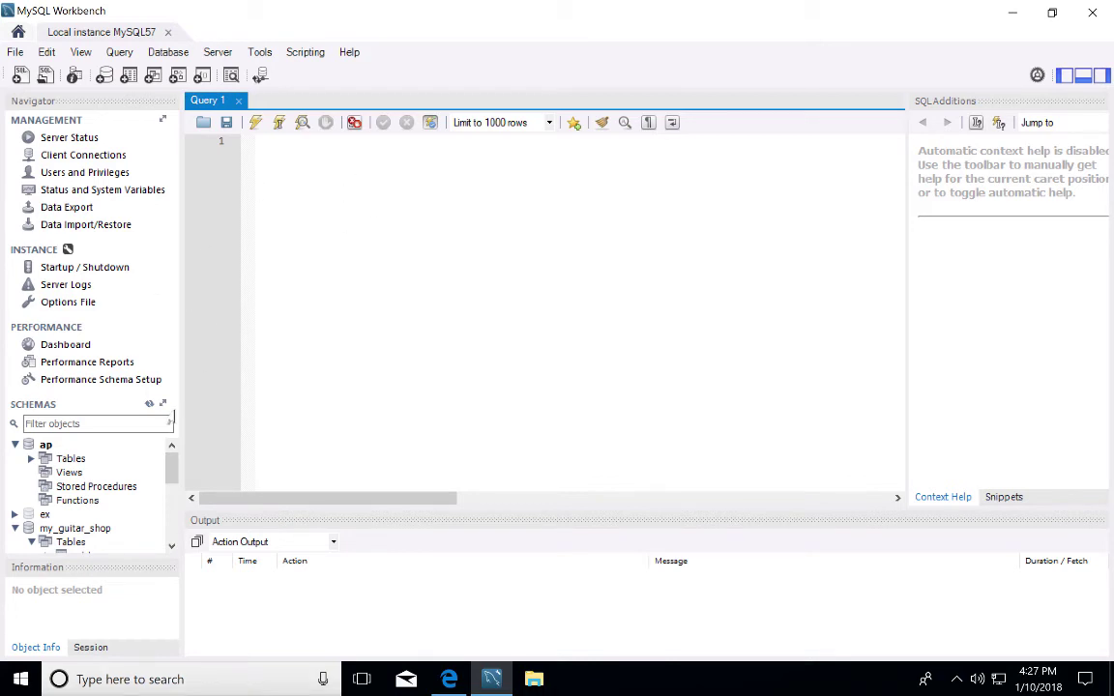
drag(174, 480, 165, 496)
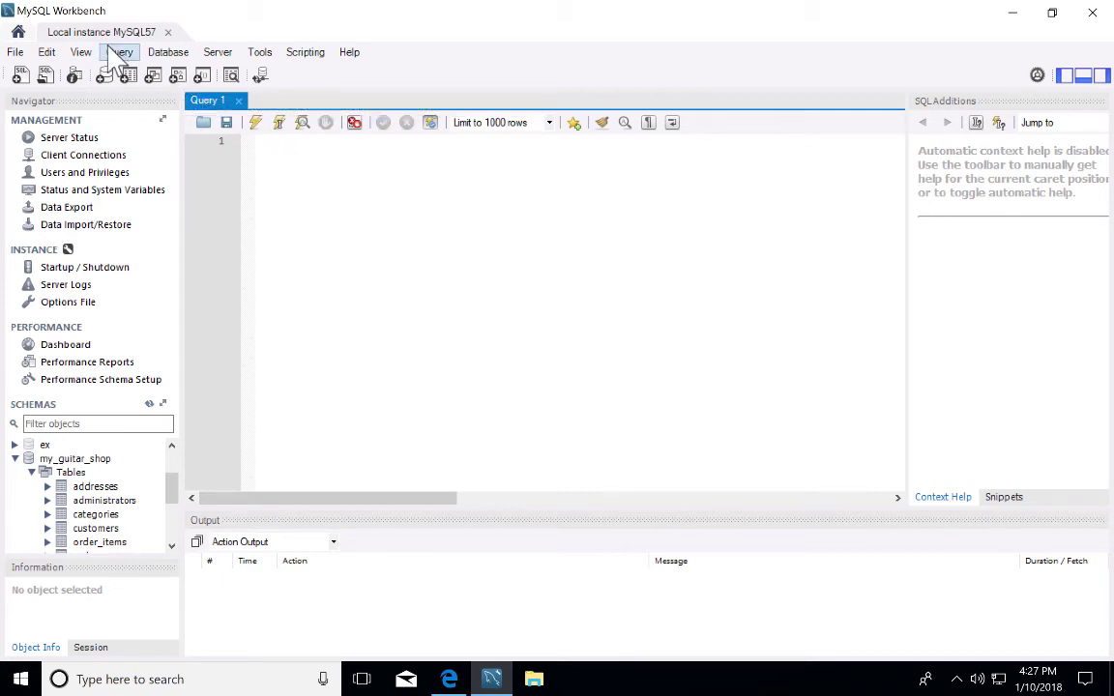
Open the ex3-01 script from the Chapter 3 folder inside Documents > kt_my_guitar_shop_solutions, and execute it
click(45, 76)
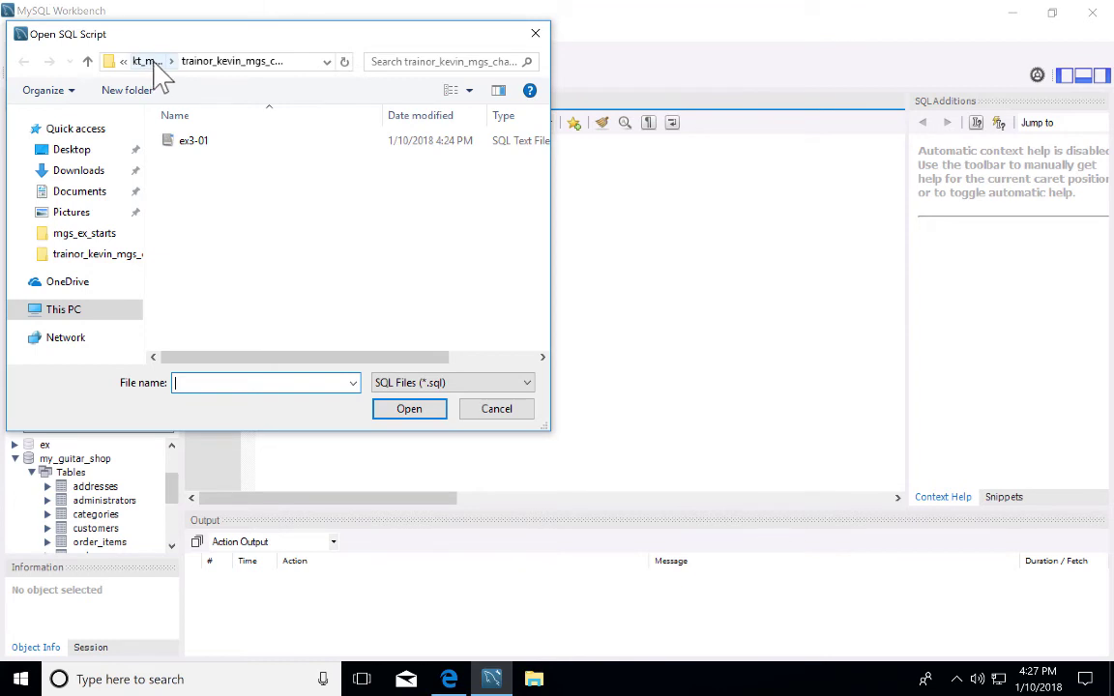
click(150, 64)
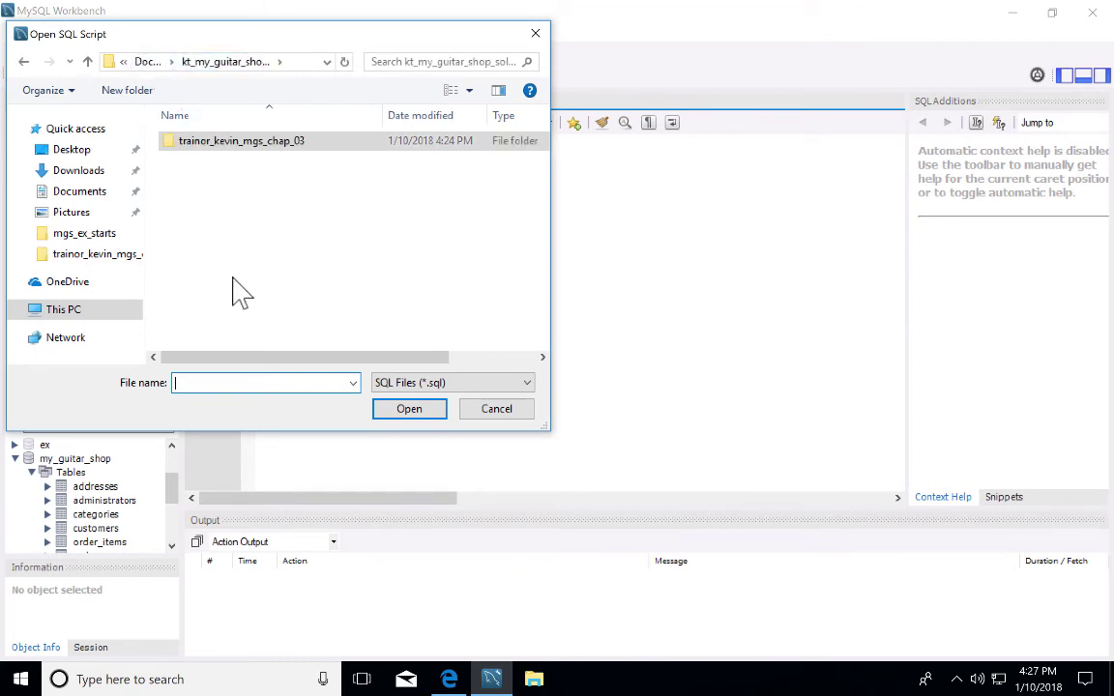
click(229, 61)
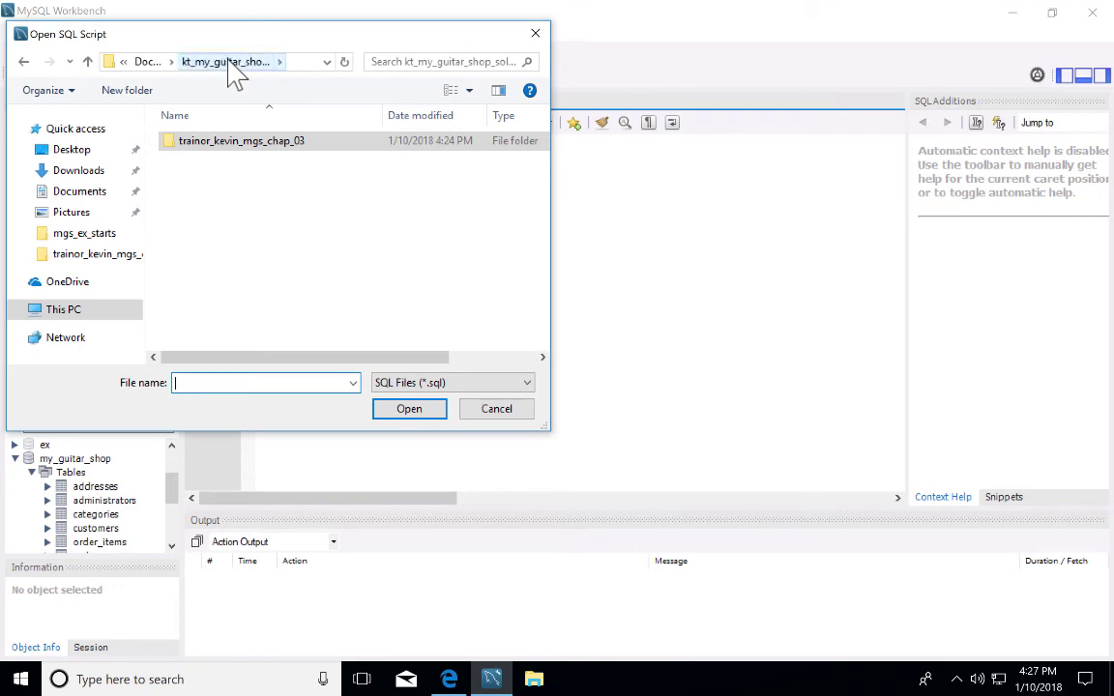
click(148, 61)
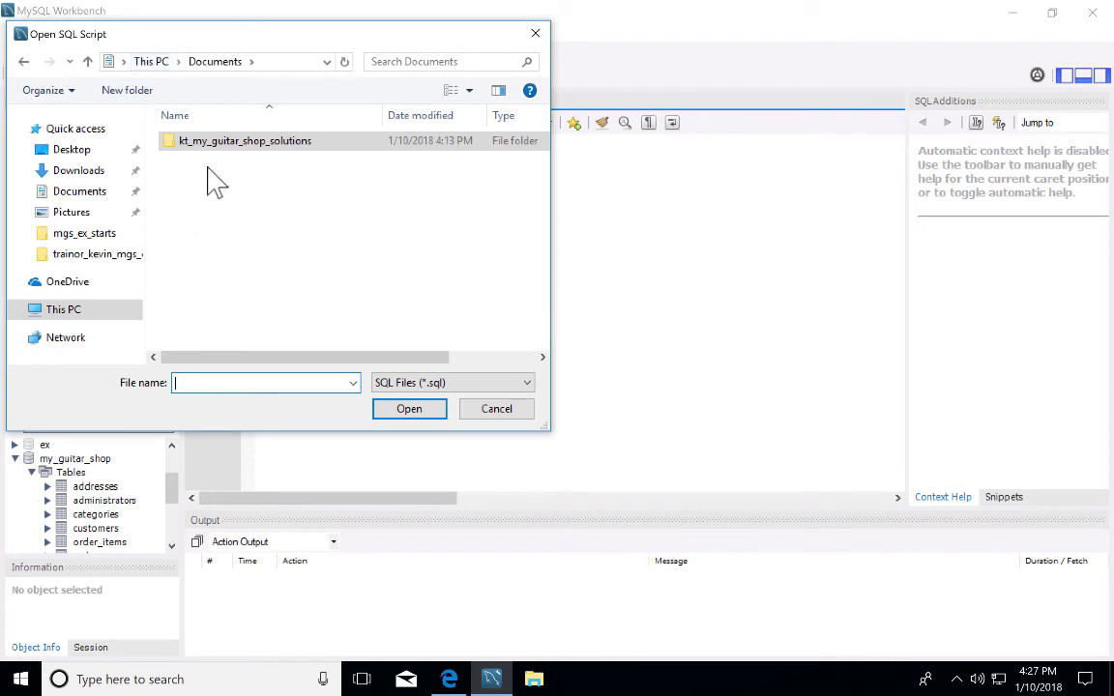
double_click(278, 158)
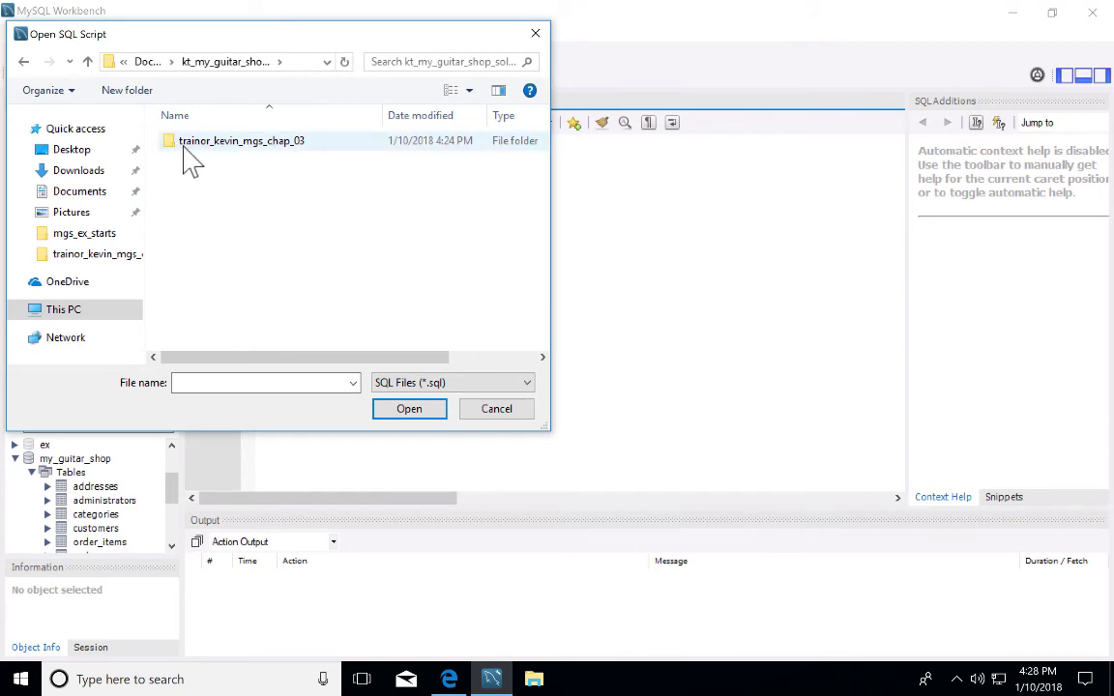
double_click(297, 150)
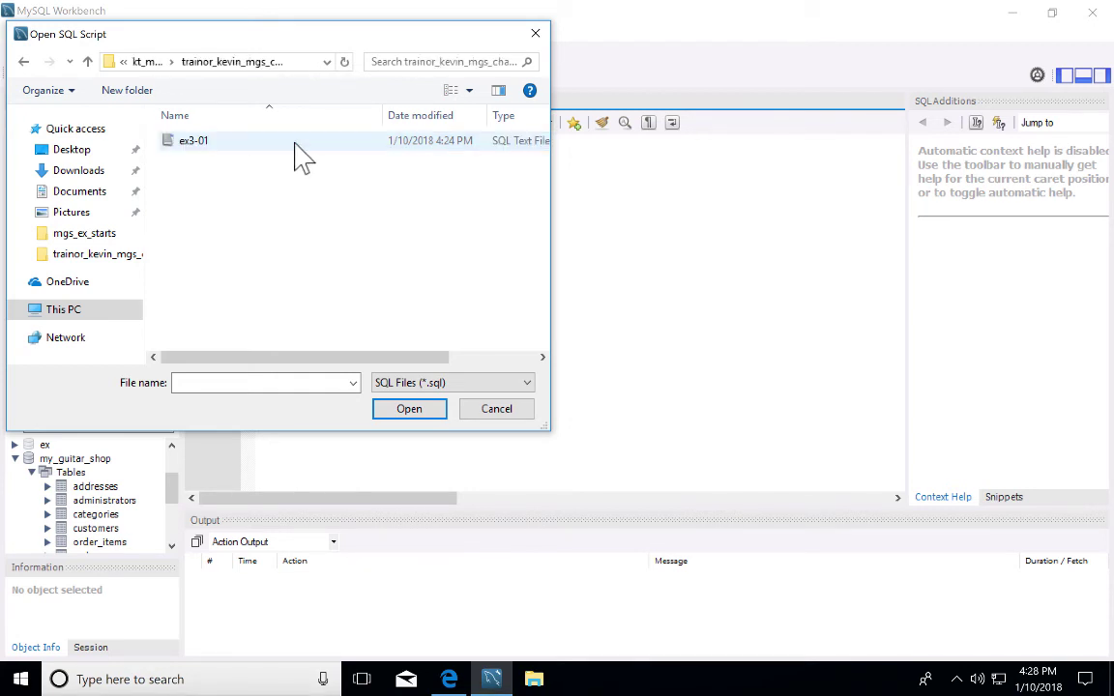
click(193, 148)
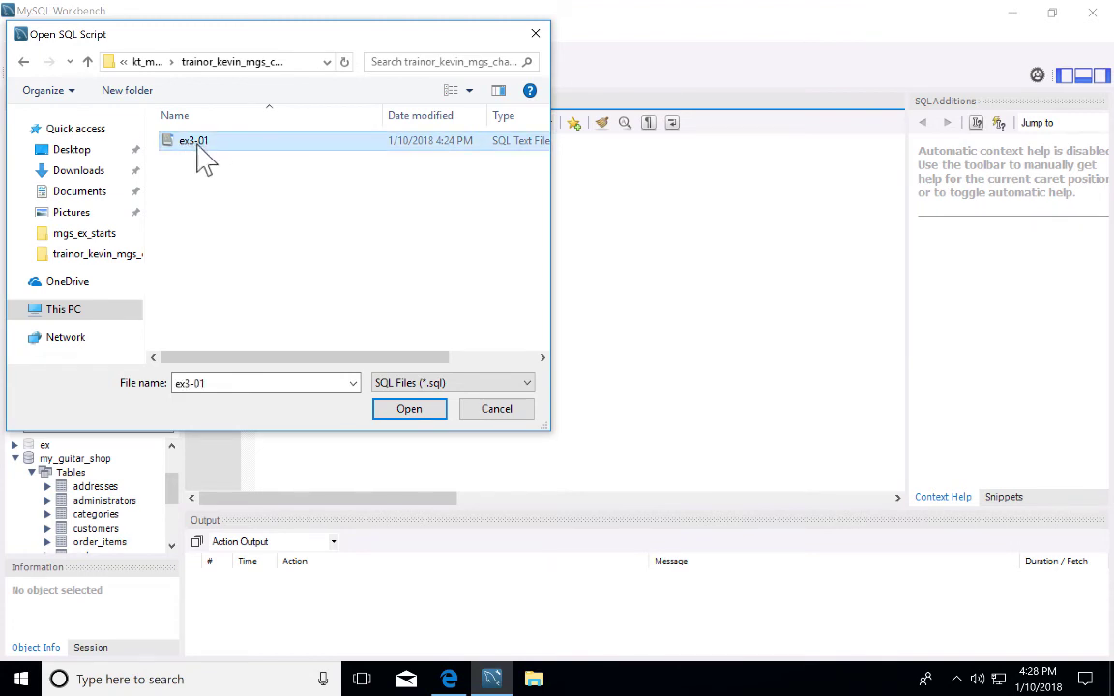
click(408, 410)
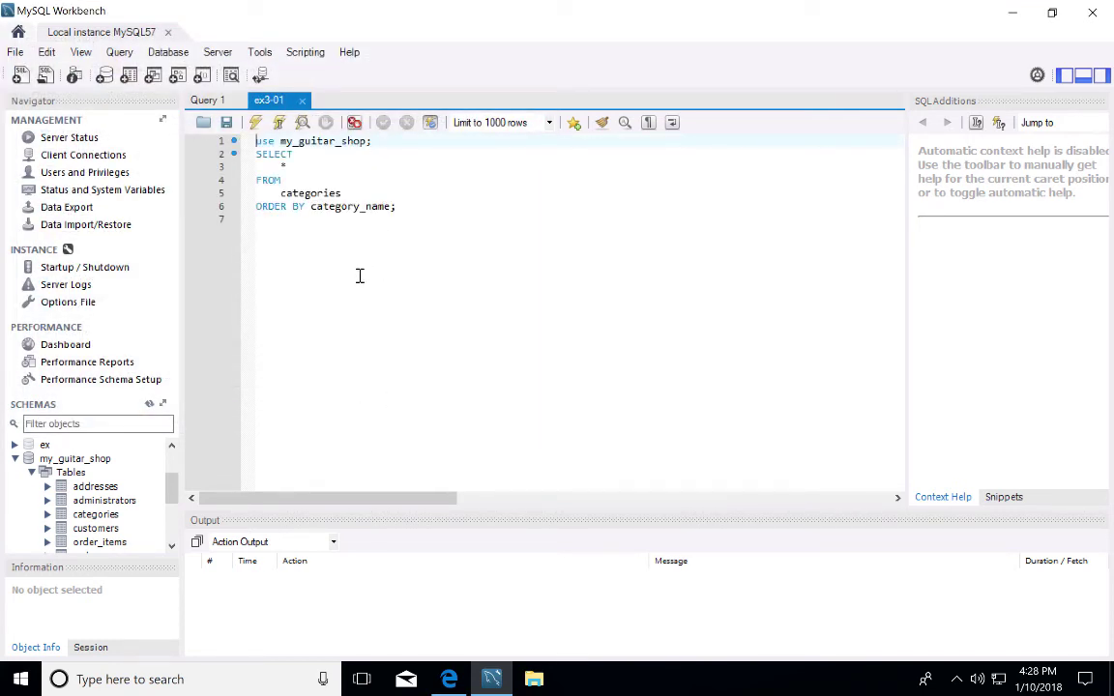
click(256, 123)
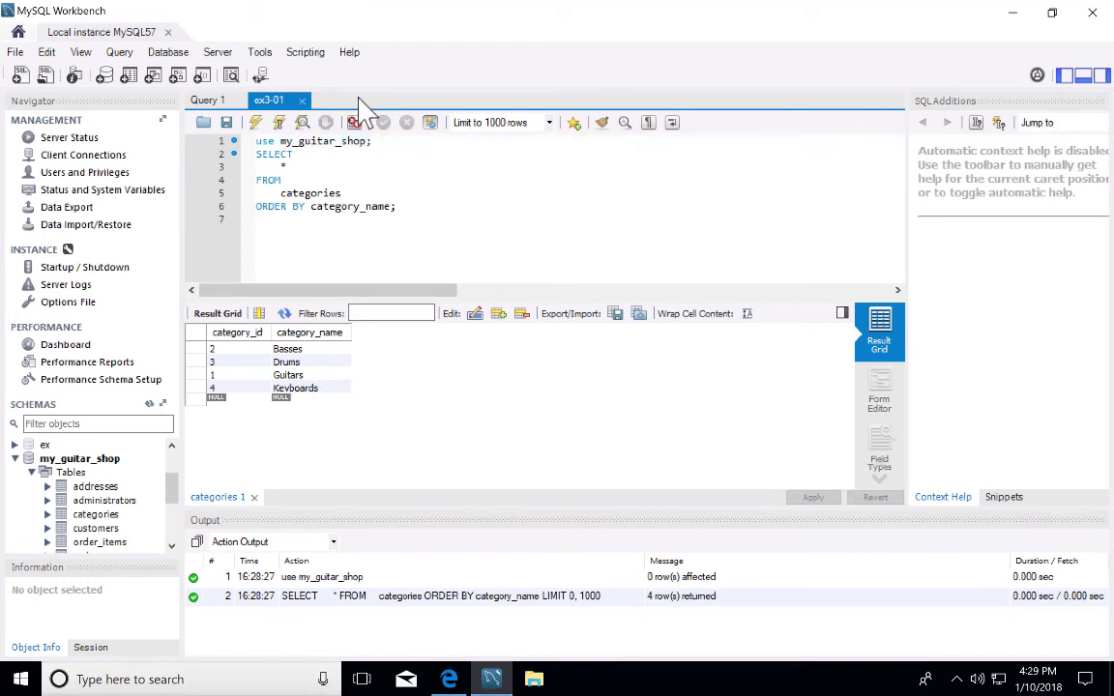
Close all query tabs and exit MySQL Workbench, and minimize the browser to reveal the desktop
right_click(276, 104)
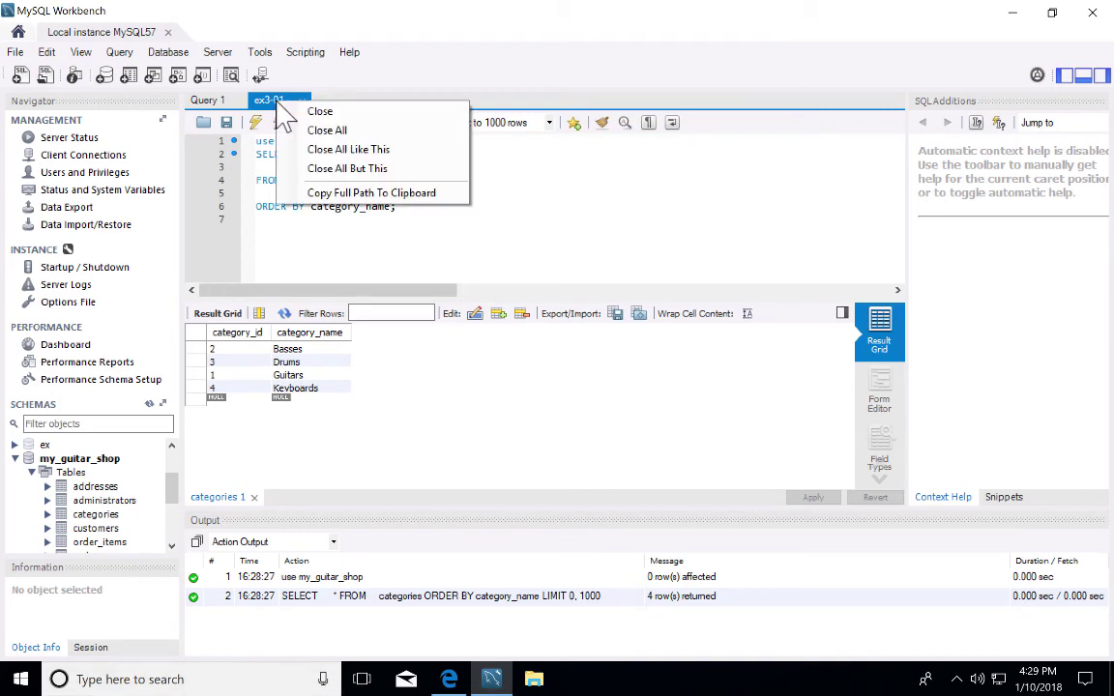
click(329, 136)
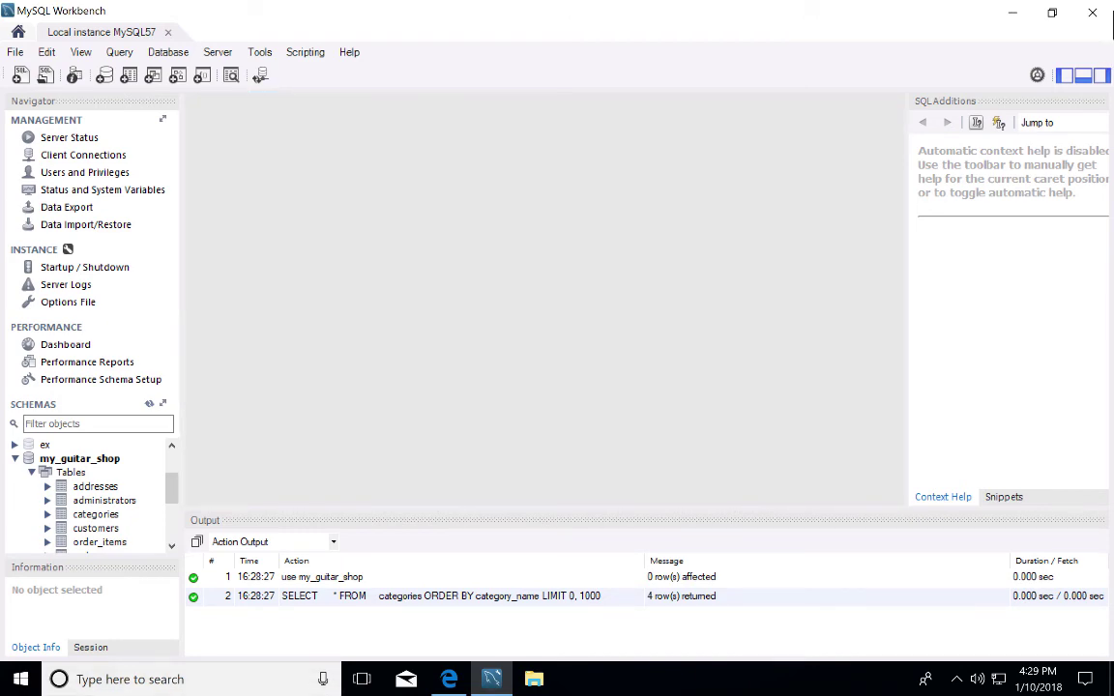
click(1093, 14)
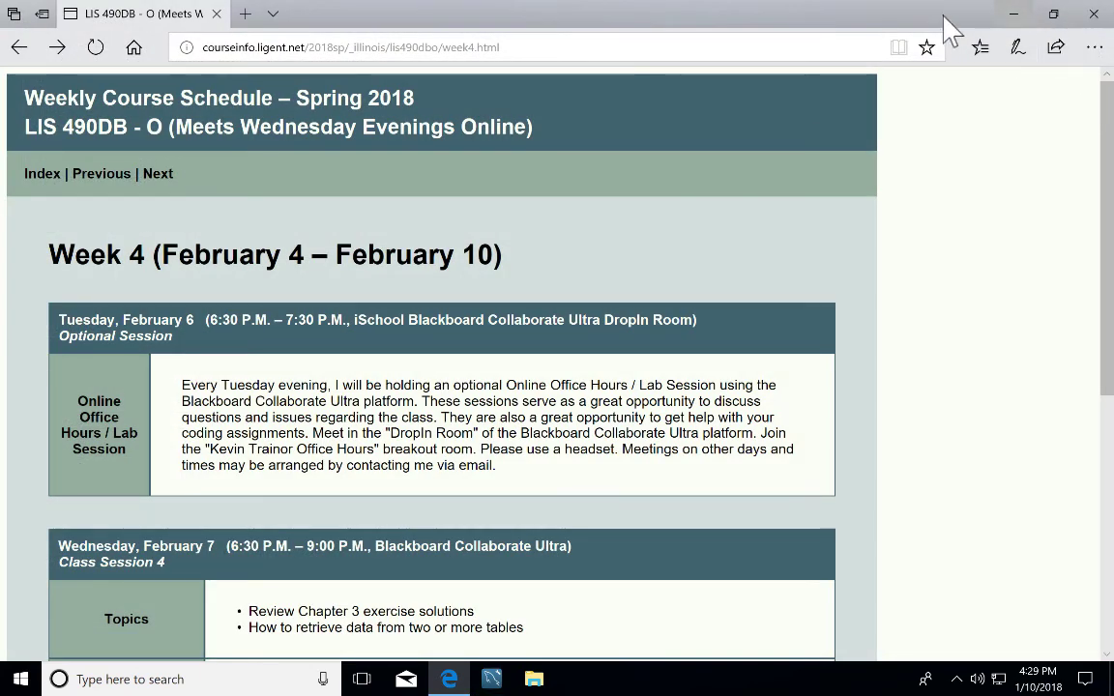
click(1014, 16)
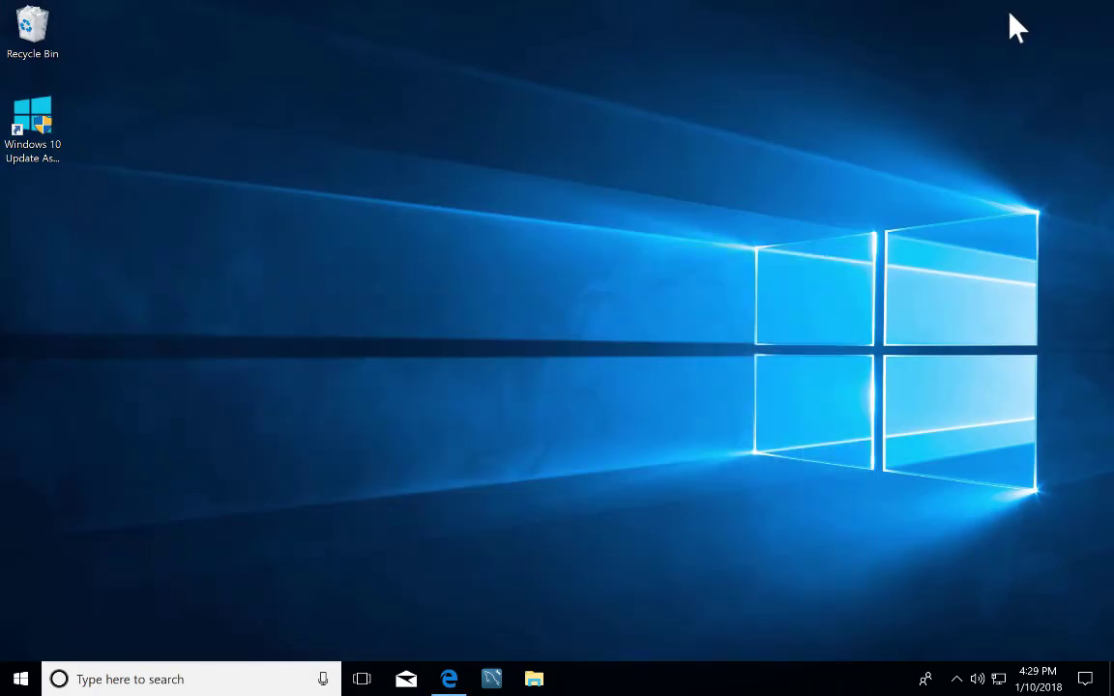
In File Explorer, open the Chapter 3 folder inside Documents > kt_my_guitar_shop_solutions
click(534, 680)
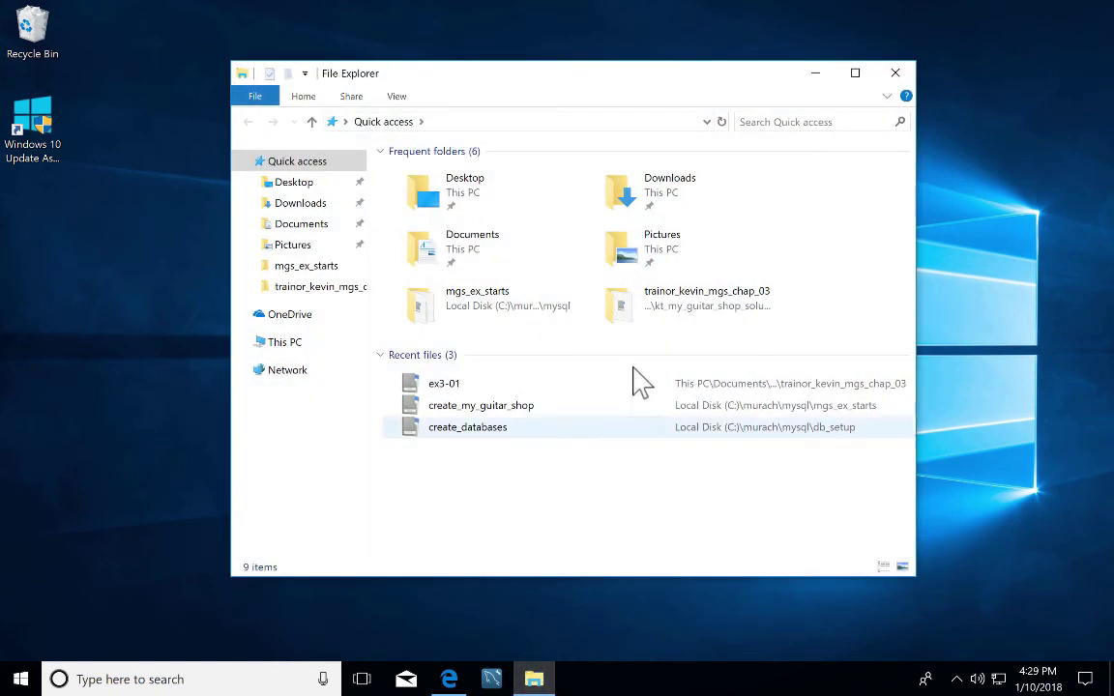
click(495, 253)
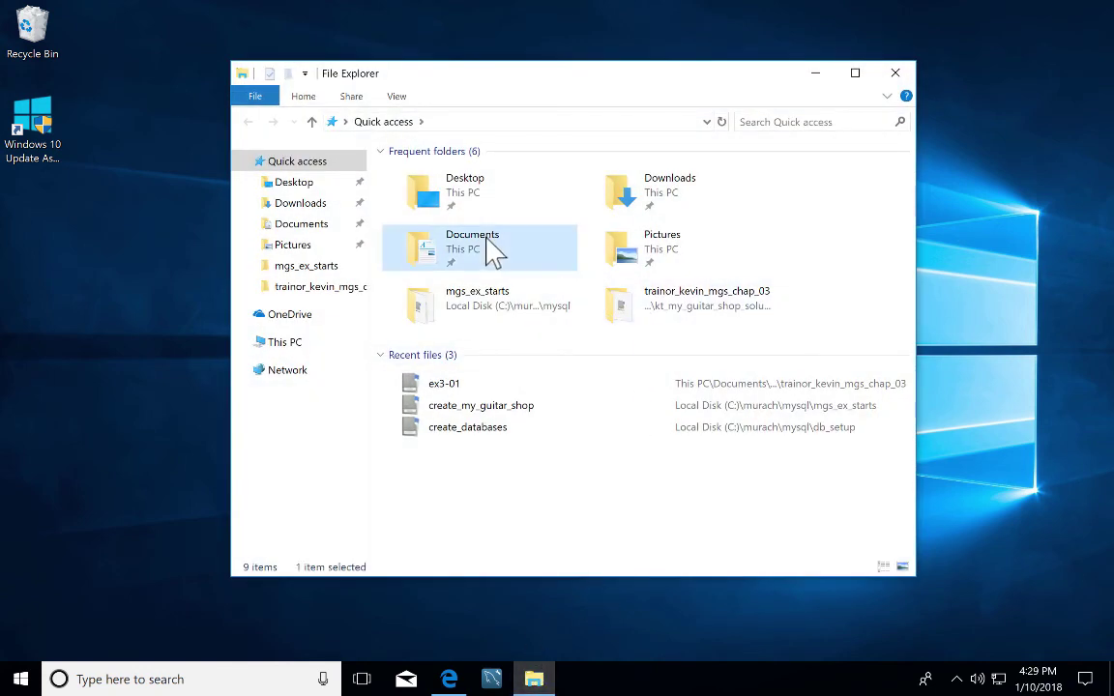
double_click(495, 254)
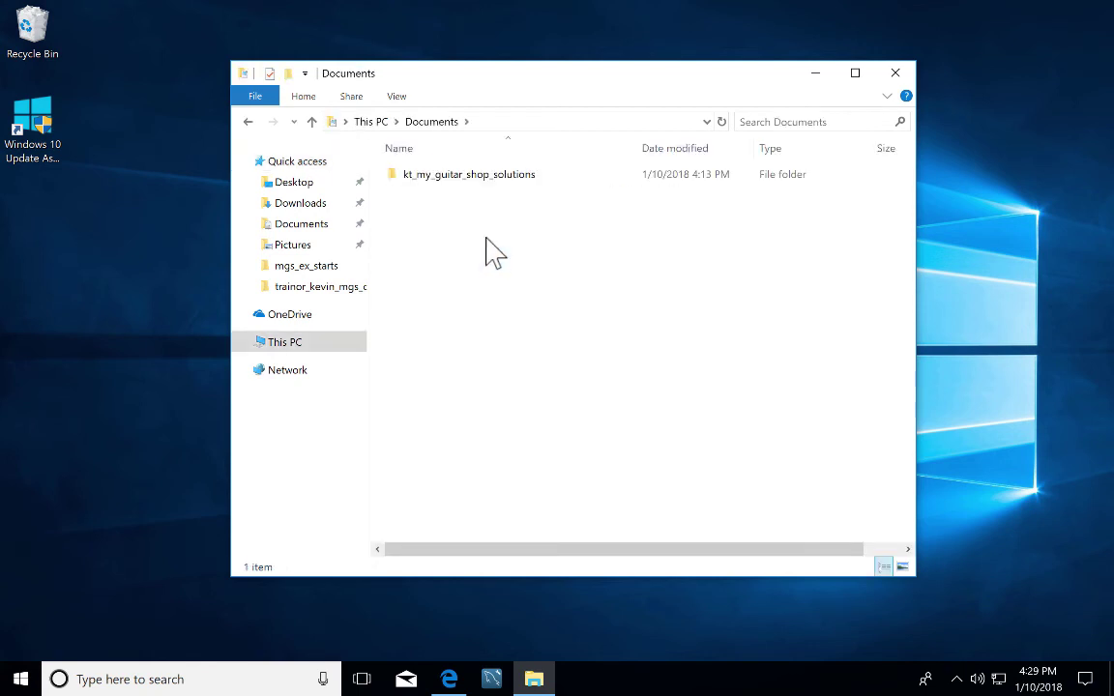
click(492, 177)
double_click(493, 184)
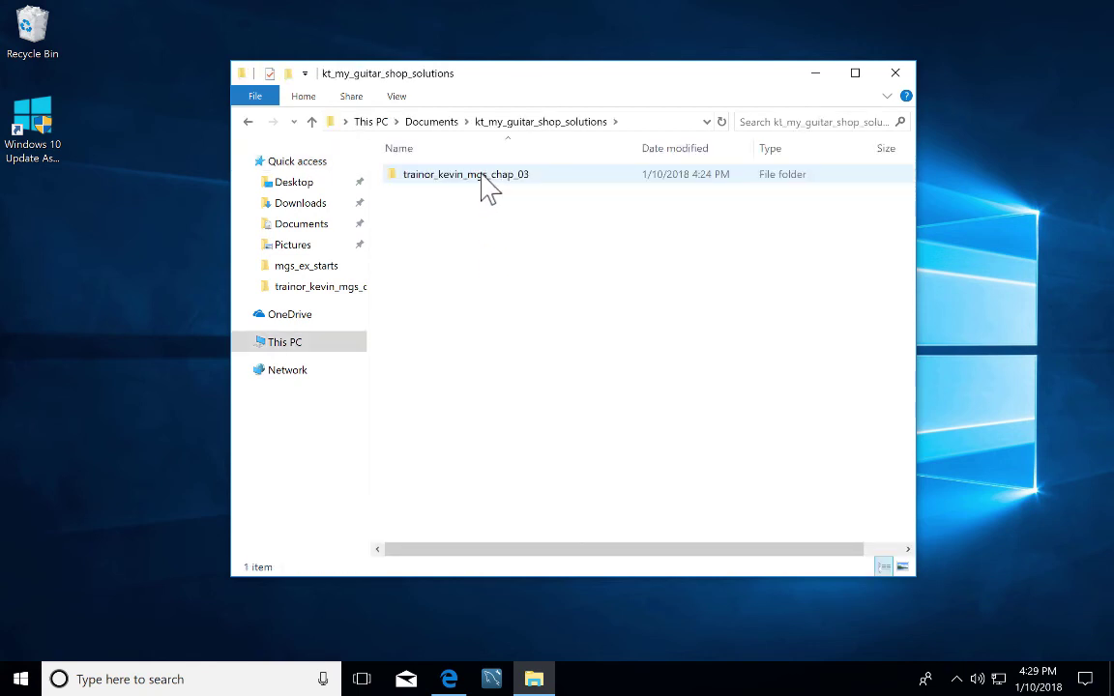
double_click(452, 178)
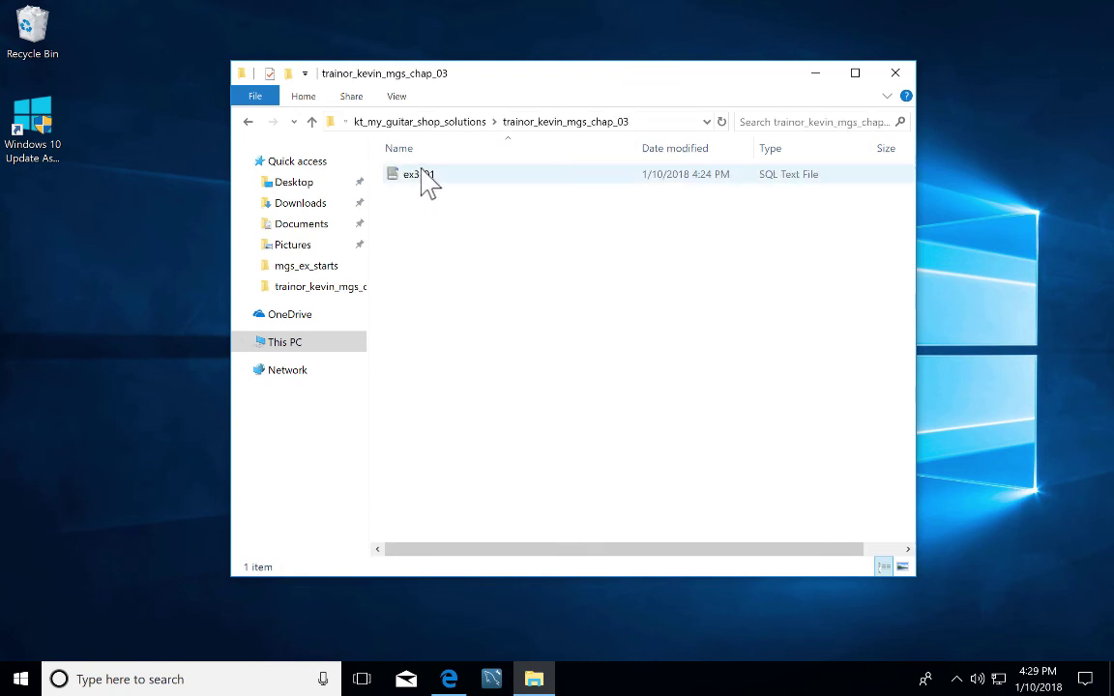
Copy the ex3-01 file and paste seven duplicates of it into the same Chapter 3 folder
click(428, 188)
right_click(429, 189)
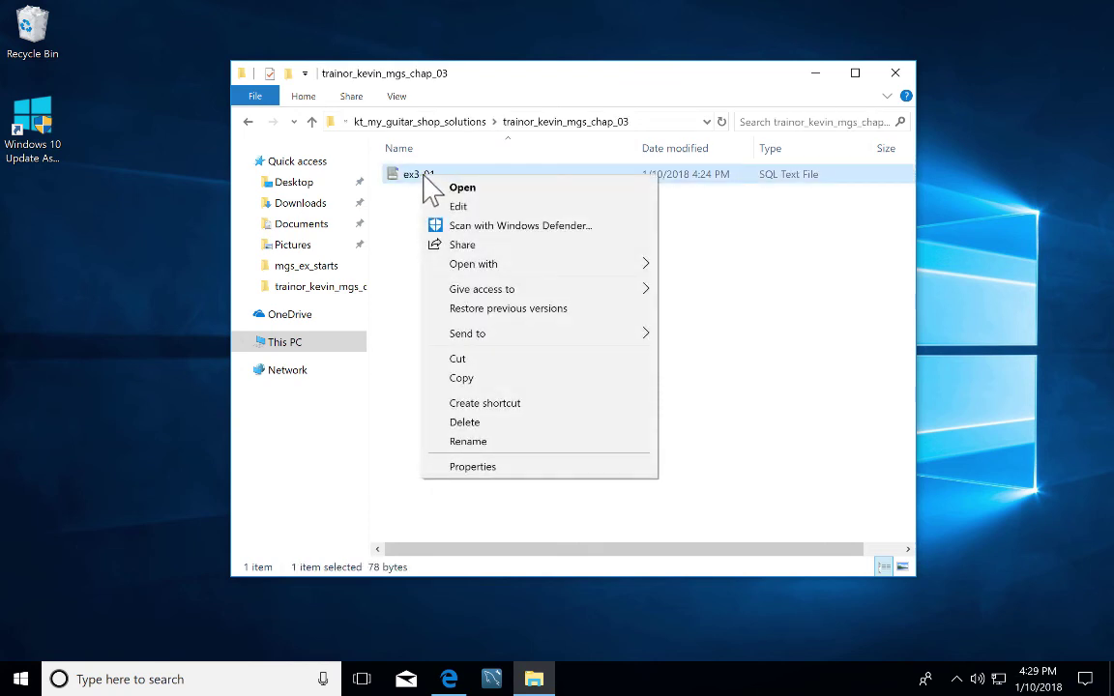
click(474, 378)
right_click(433, 275)
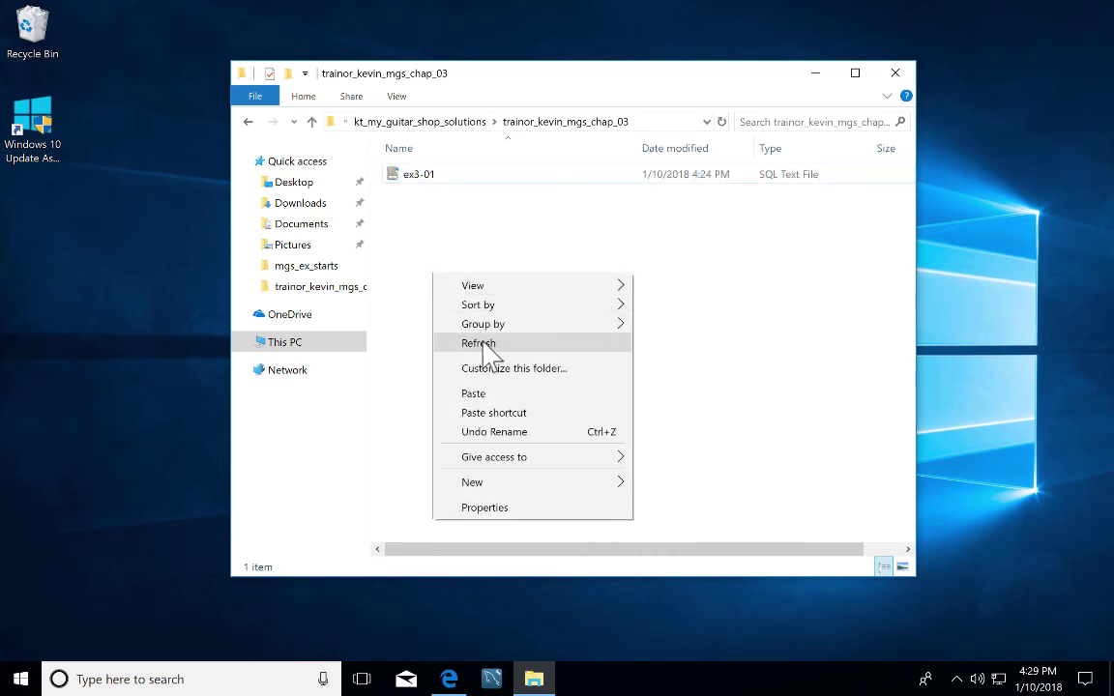
click(501, 394)
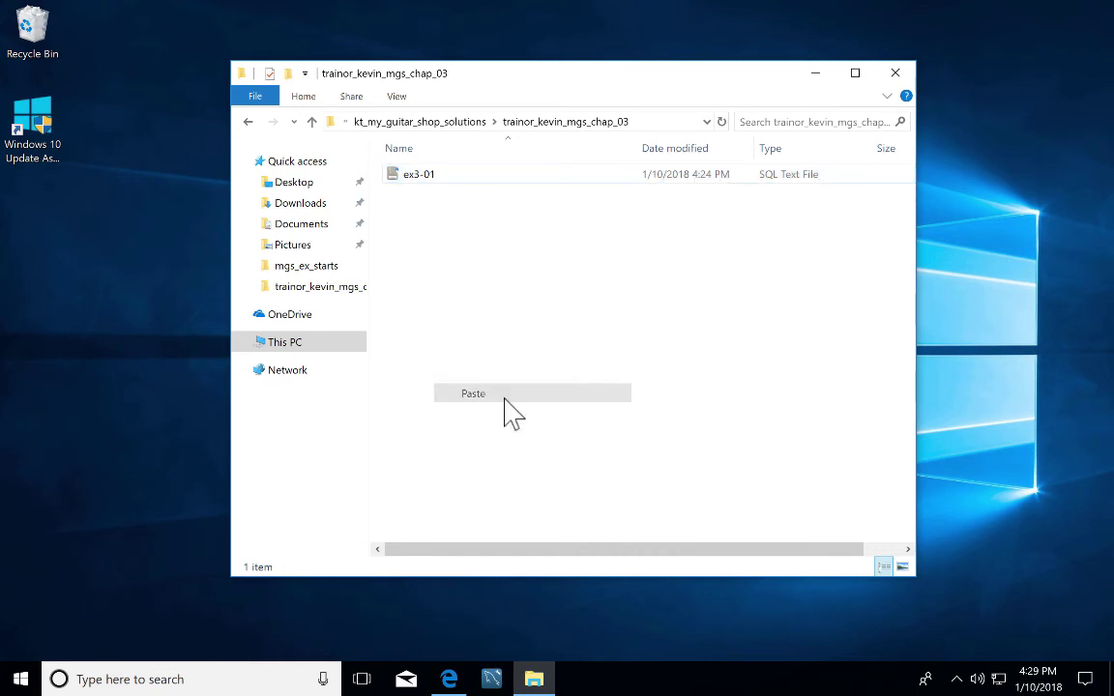
right_click(464, 274)
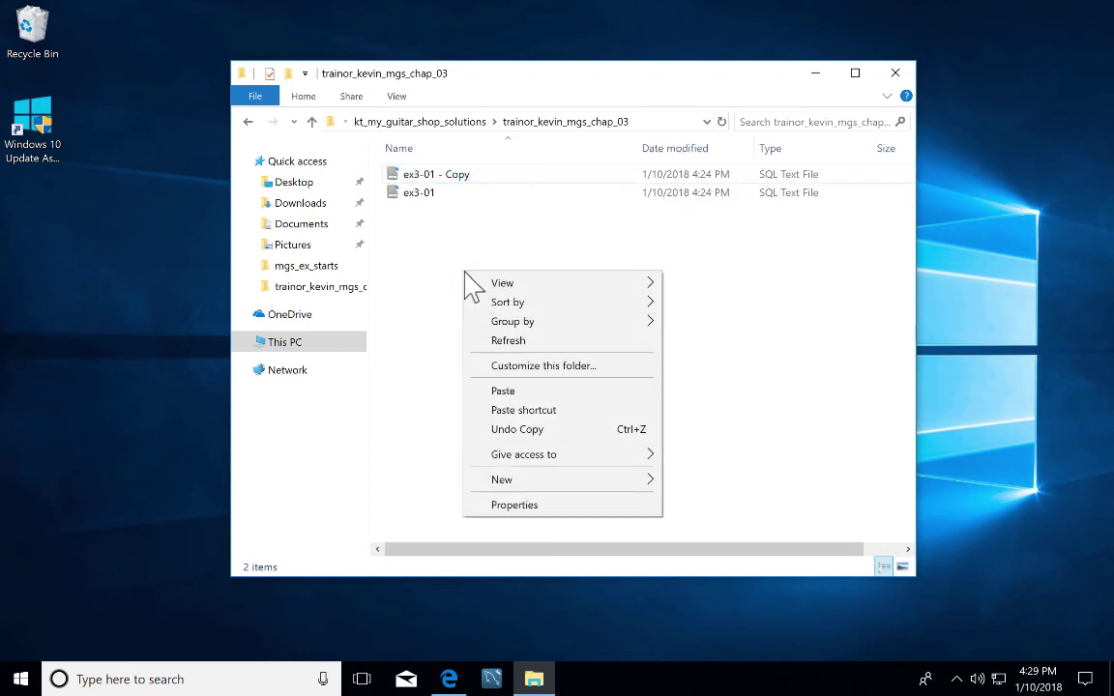
click(512, 393)
right_click(476, 303)
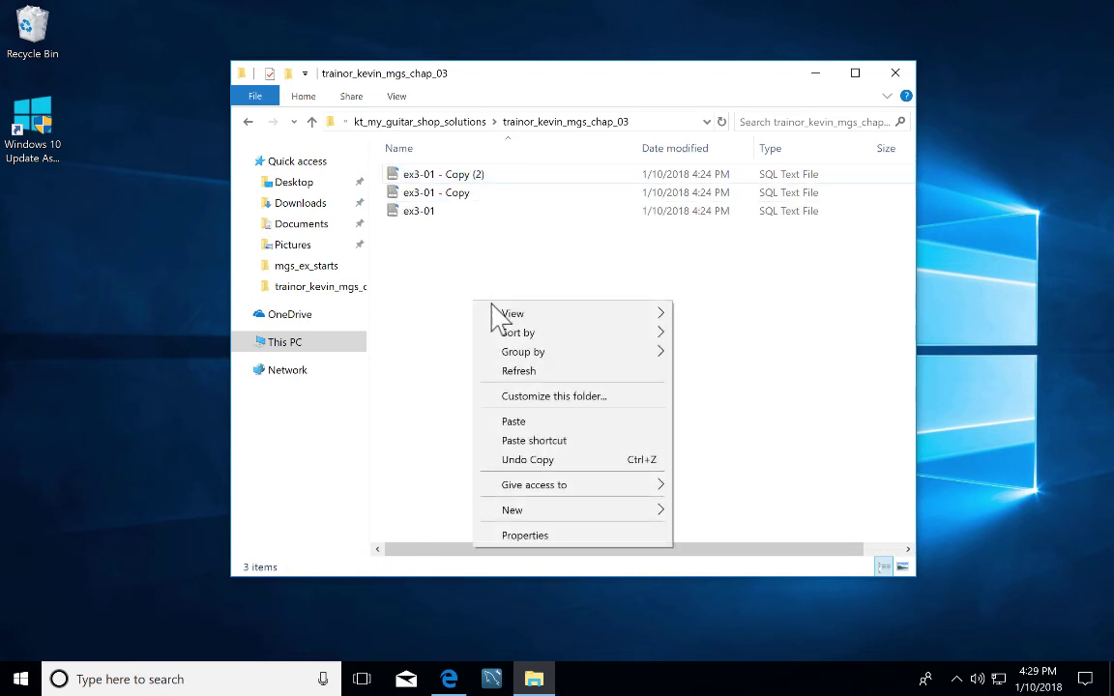
click(538, 422)
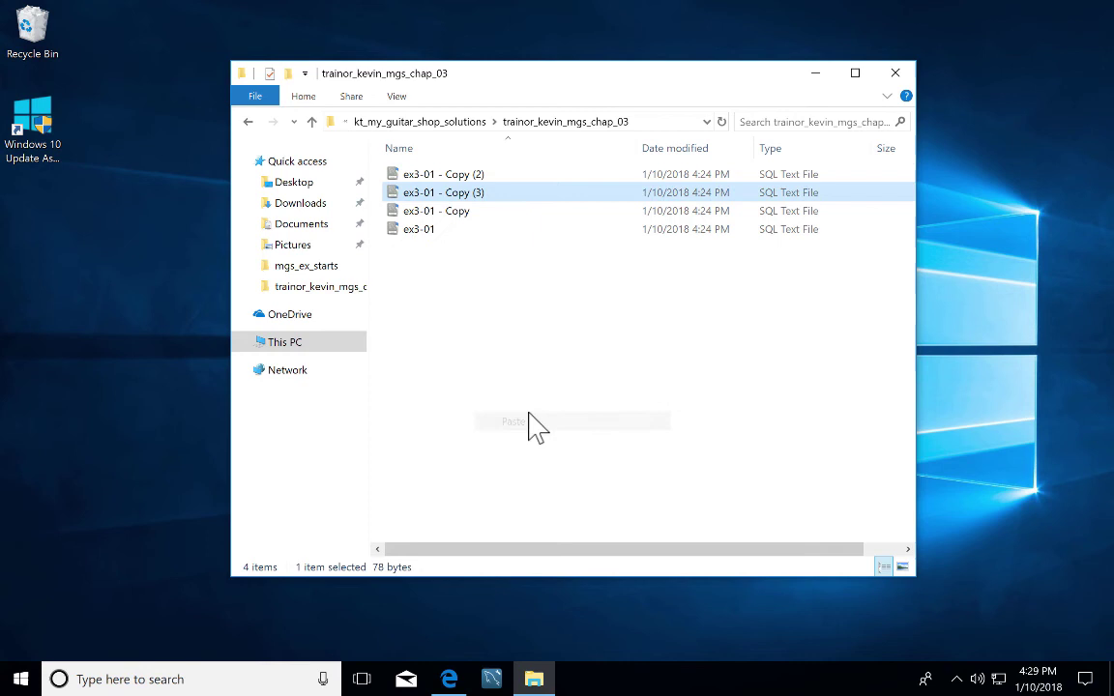
right_click(463, 346)
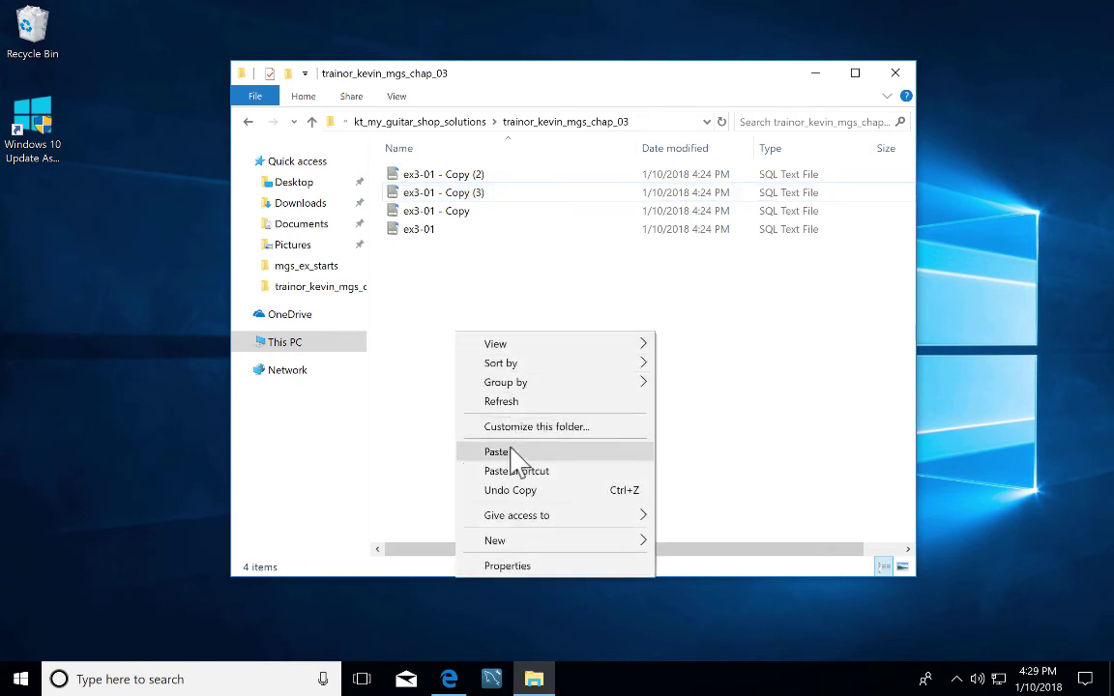
click(512, 457)
right_click(455, 335)
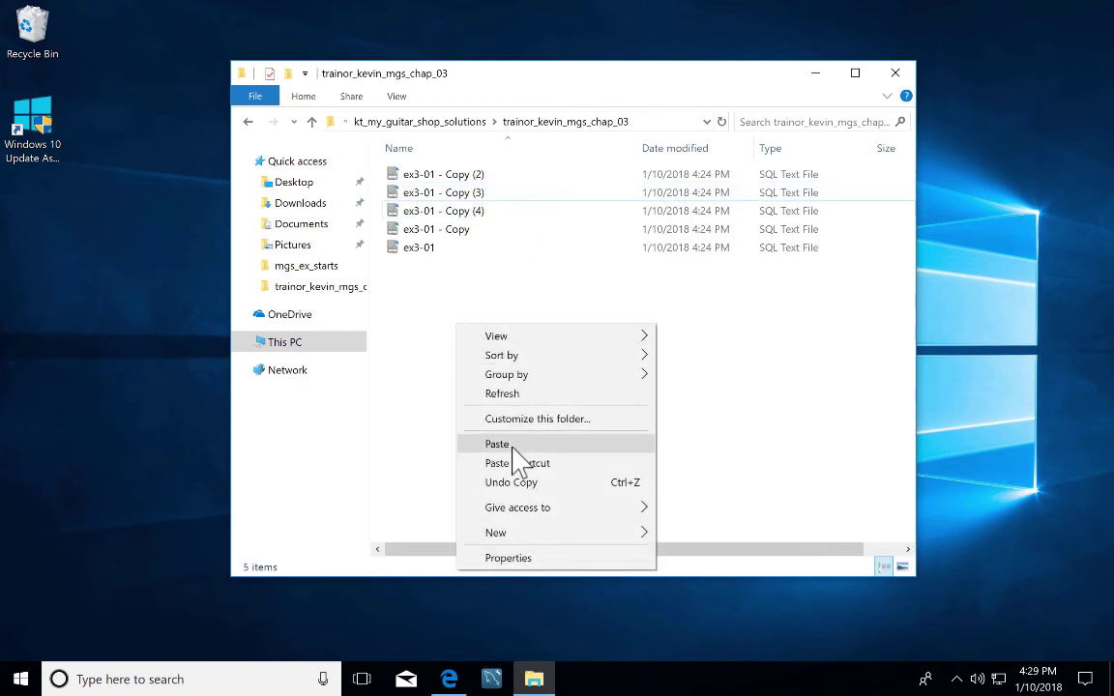
click(512, 447)
right_click(431, 345)
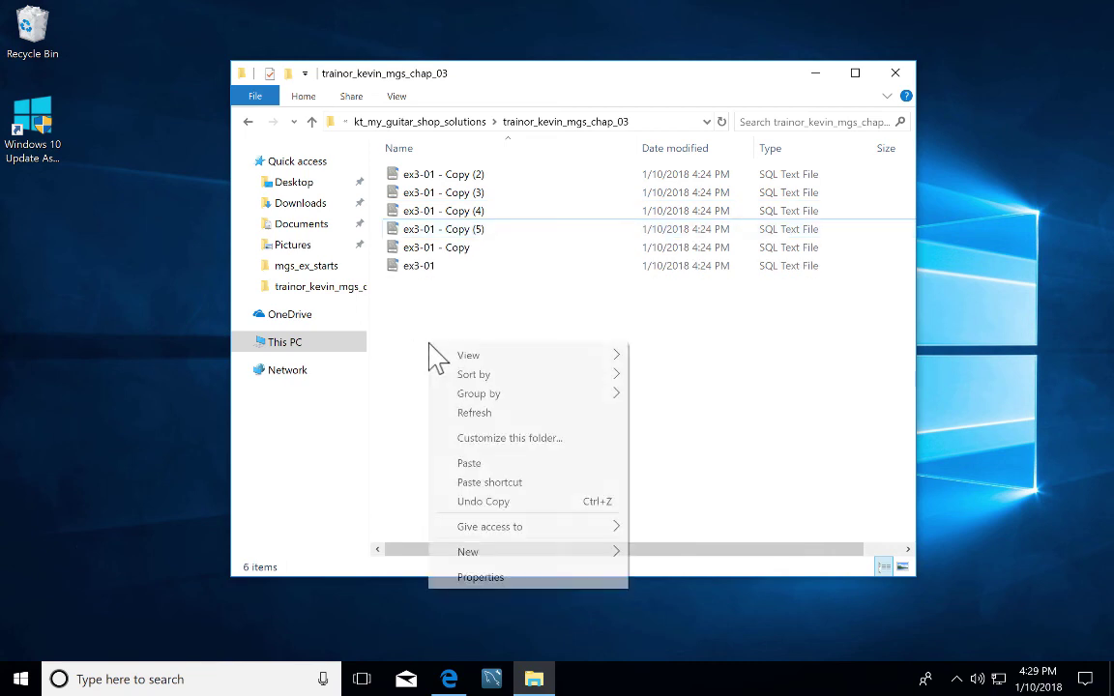
click(483, 463)
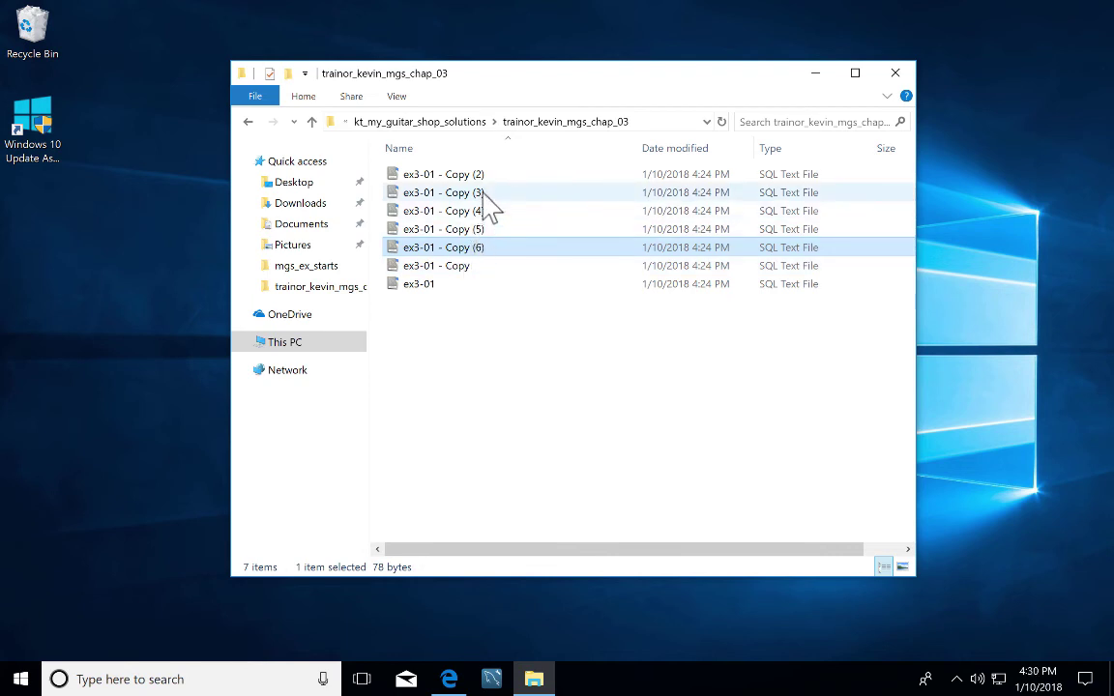
right_click(436, 346)
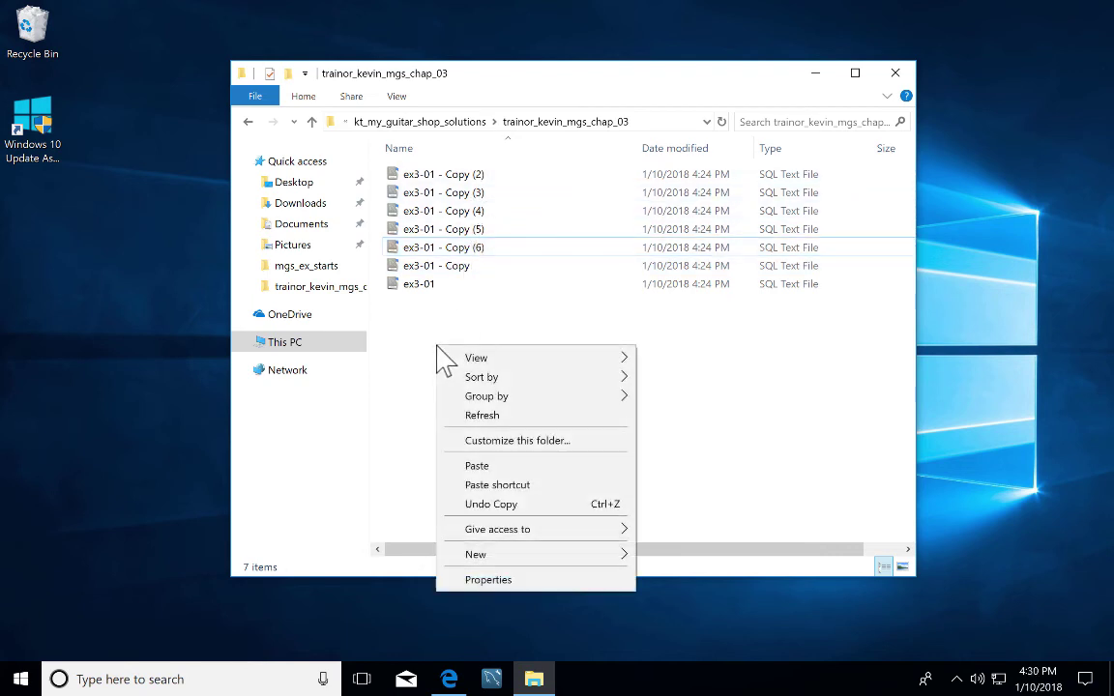
click(488, 467)
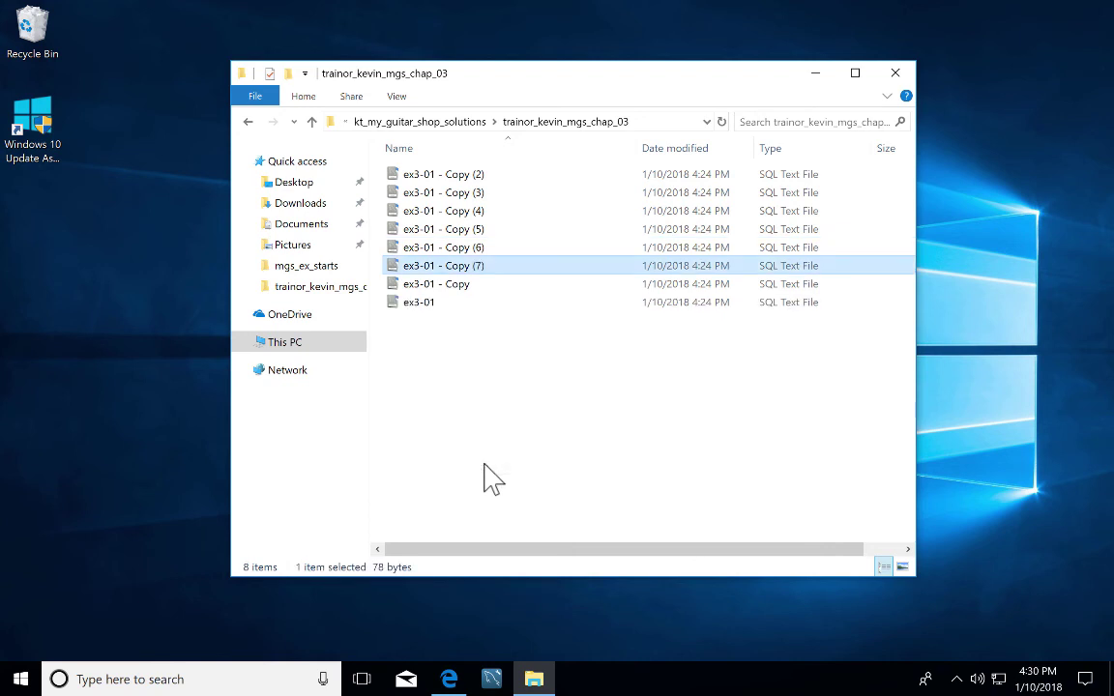
Open the duplicate script ex3-01 - Copy (2) from the folder in MySQL Workbench
click(470, 179)
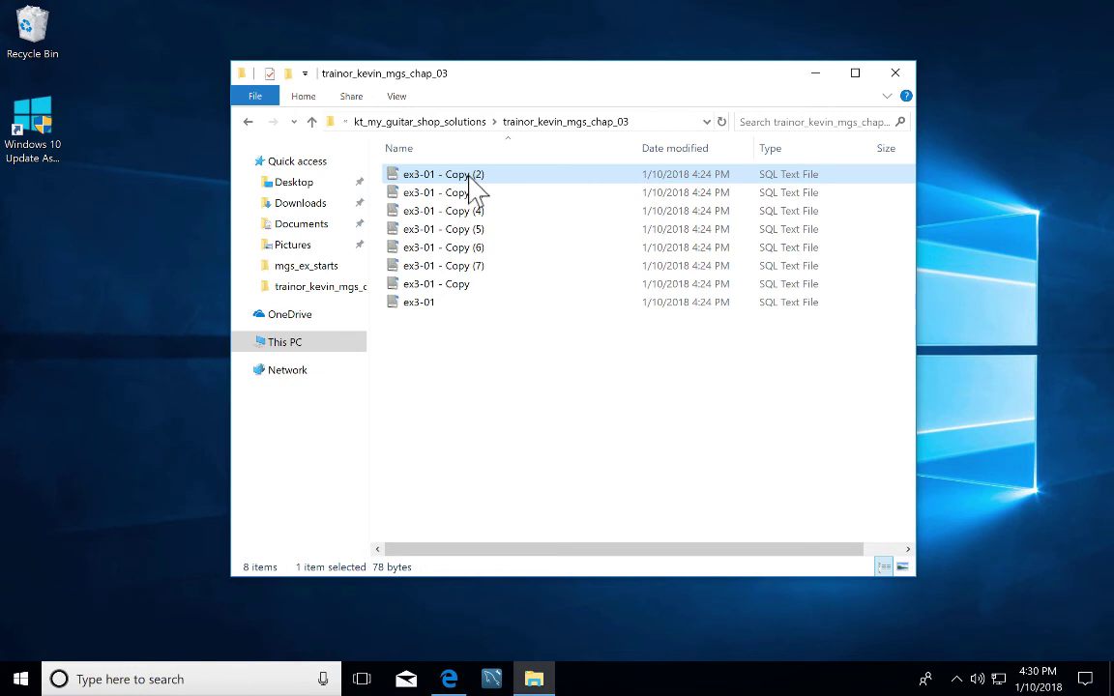
double_click(471, 175)
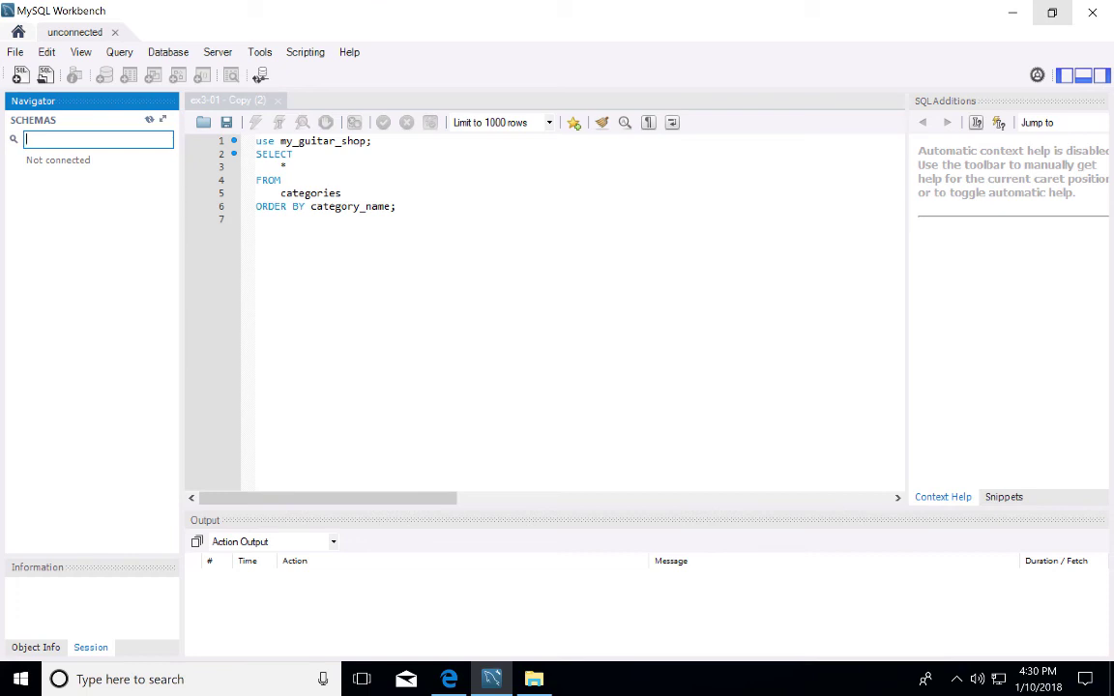
Close MySQL Workbench and rename the file ex3-01 - Copy (2) as ex3-02 in the Chapter 3 folder
click(1094, 14)
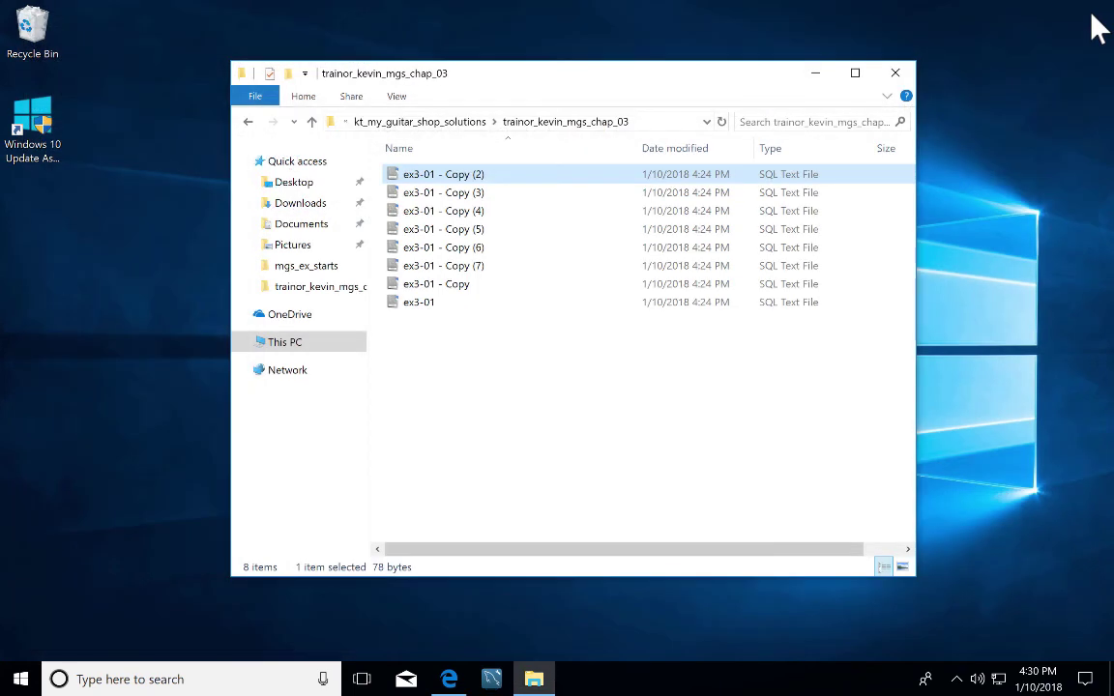
click(441, 175)
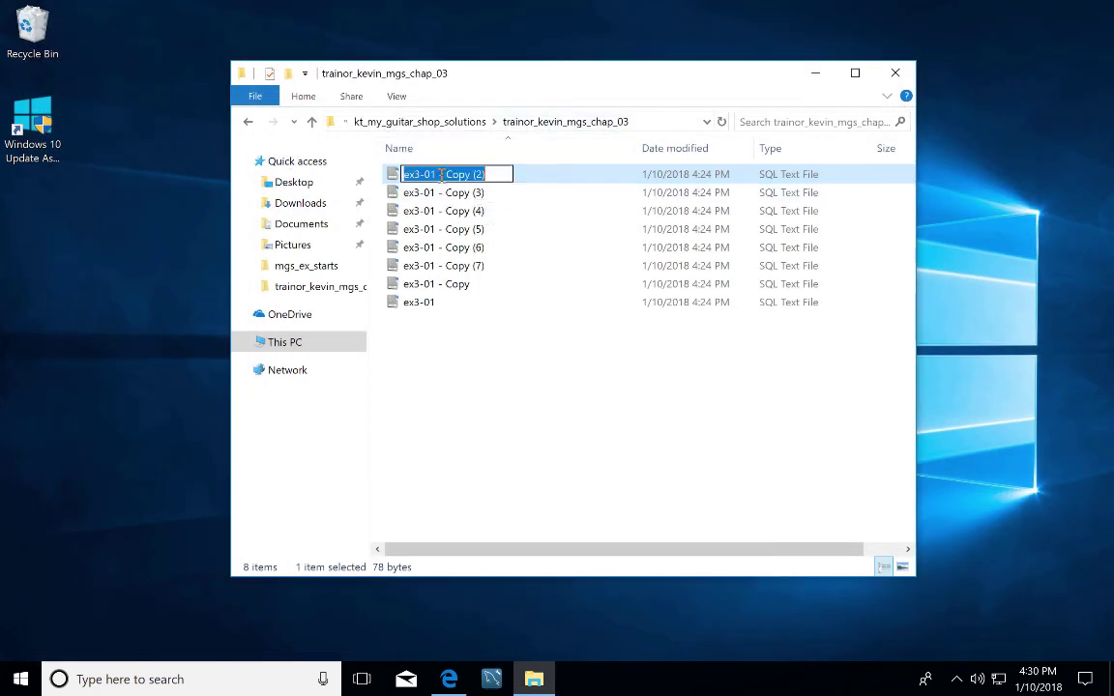
click(496, 175)
key(BackSpace)
key(BackSpace)
key(BackSpace)
key(BackSpace)
key(BackSpace)
key(BackSpace)
key(BackSpace)
key(BackSpace)
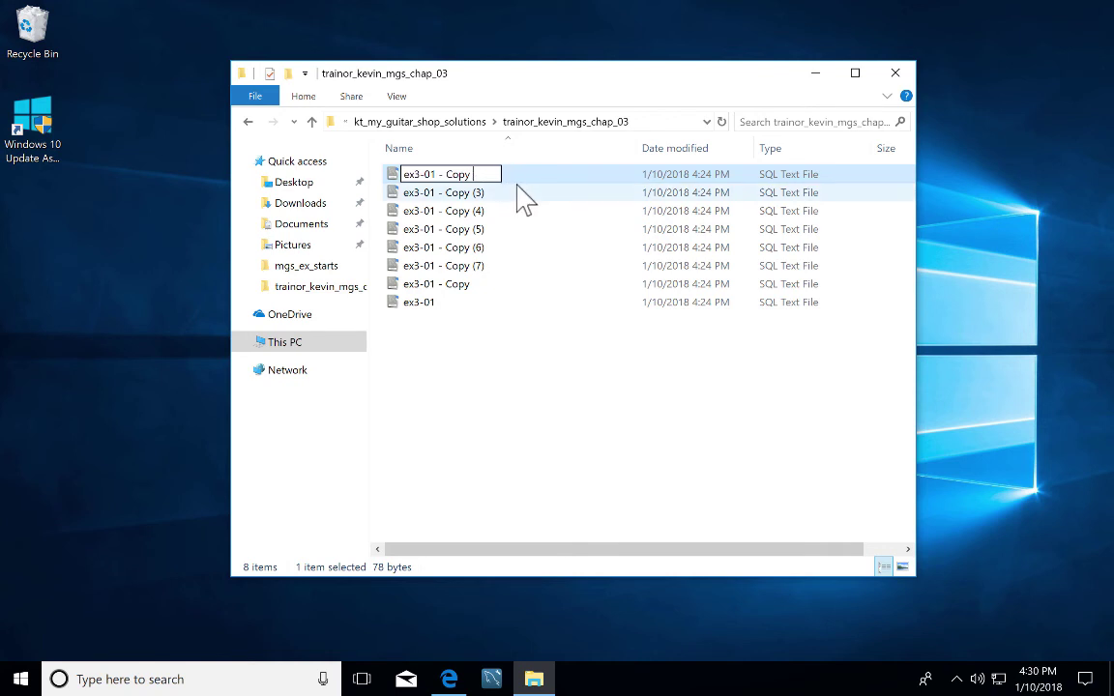
key(BackSpace)
key(BackSpace)
key(BackSpace)
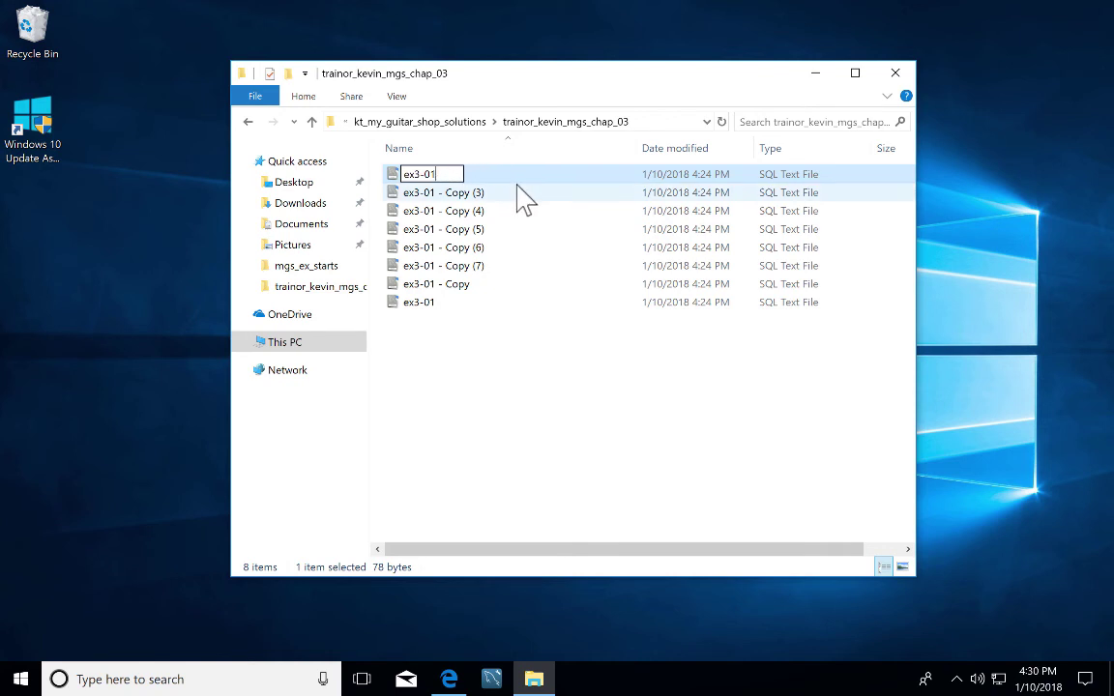
text(2)
click(522, 204)
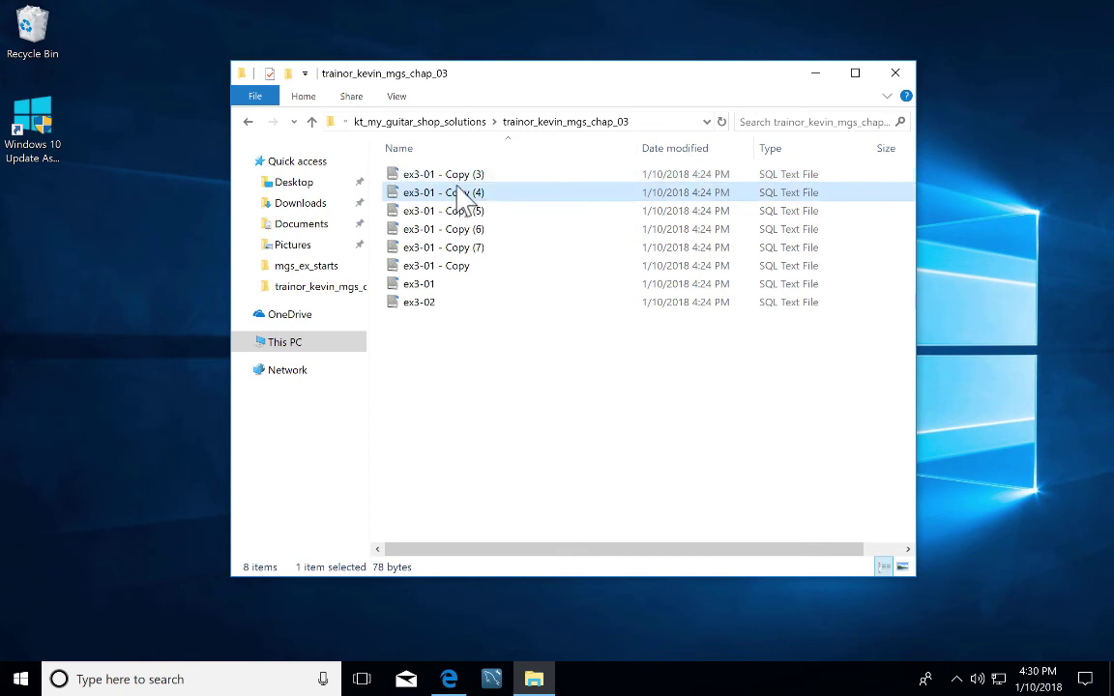
Rename the file ex3-01 - Copy (3) as ex3-03
click(458, 180)
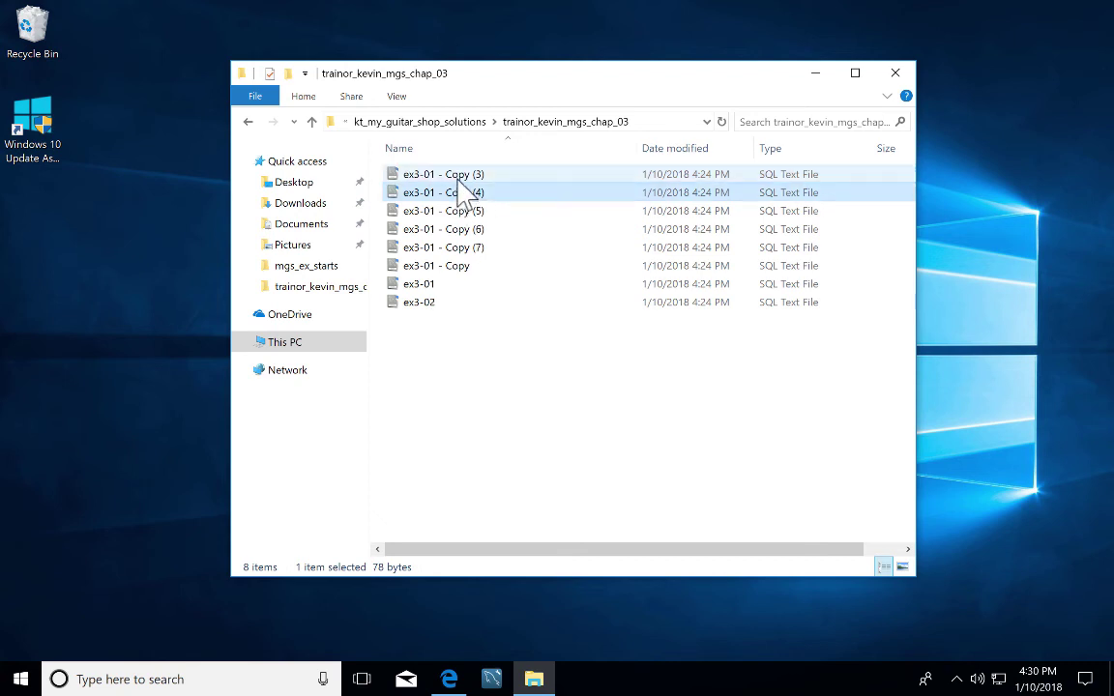
click(460, 181)
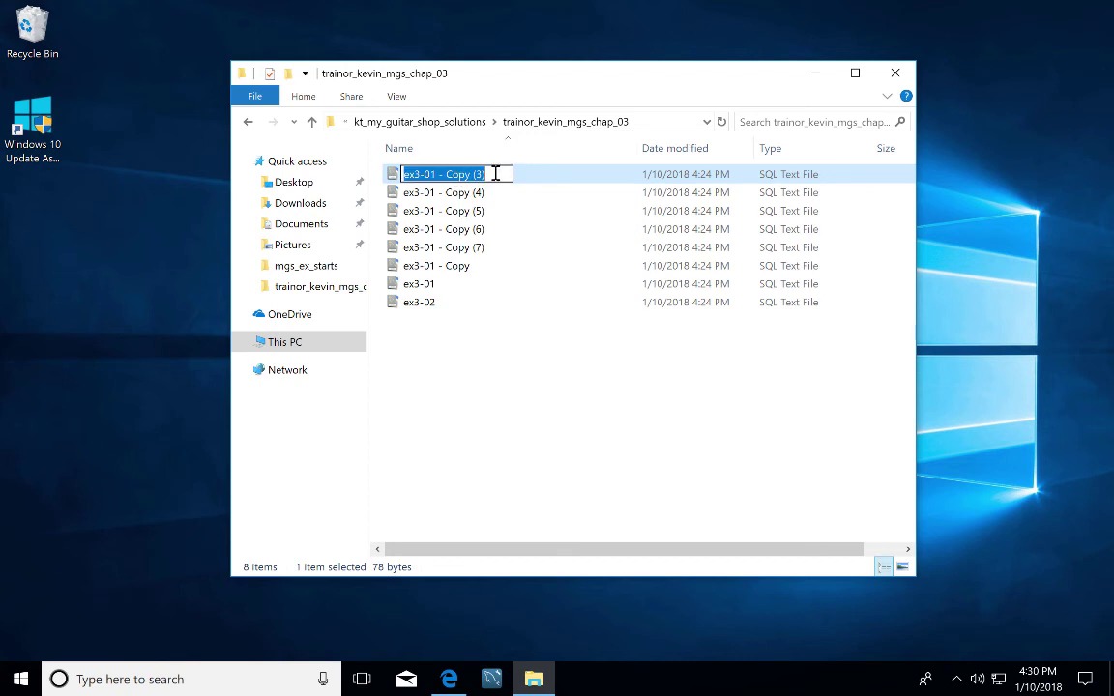
click(496, 174)
key(BackSpace)
key(BackSpace)
key(BackSpace)
key(BackSpace)
key(BackSpace)
key(BackSpace)
key(BackSpace)
key(BackSpace)
key(BackSpace)
key(BackSpace)
key(BackSpace)
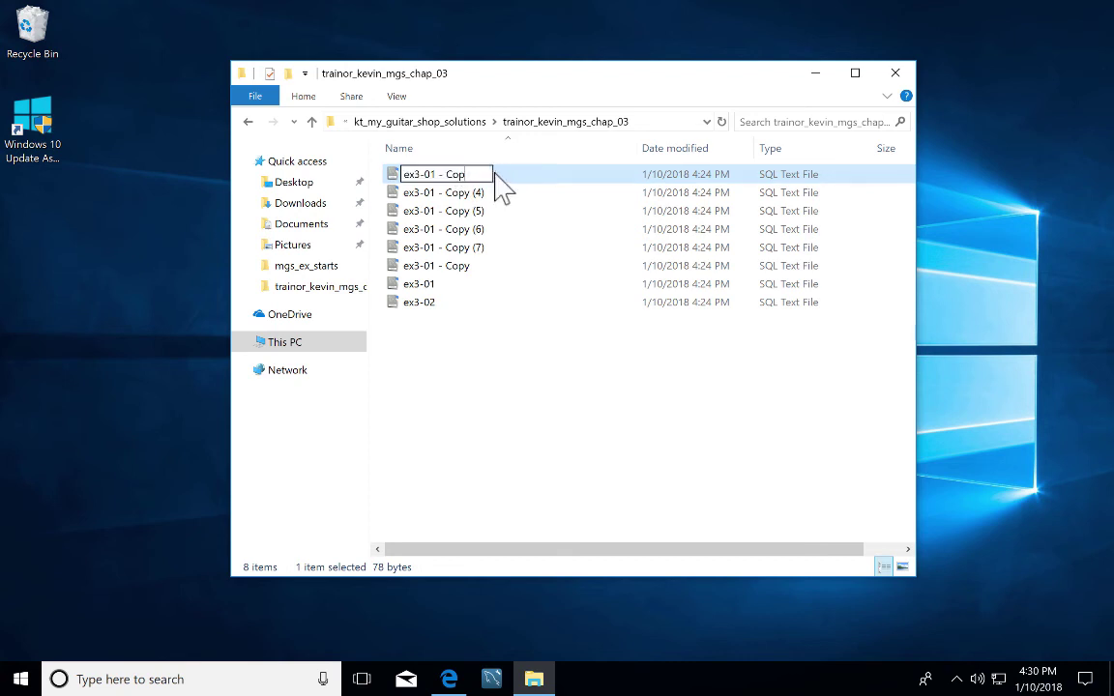
key(BackSpace)
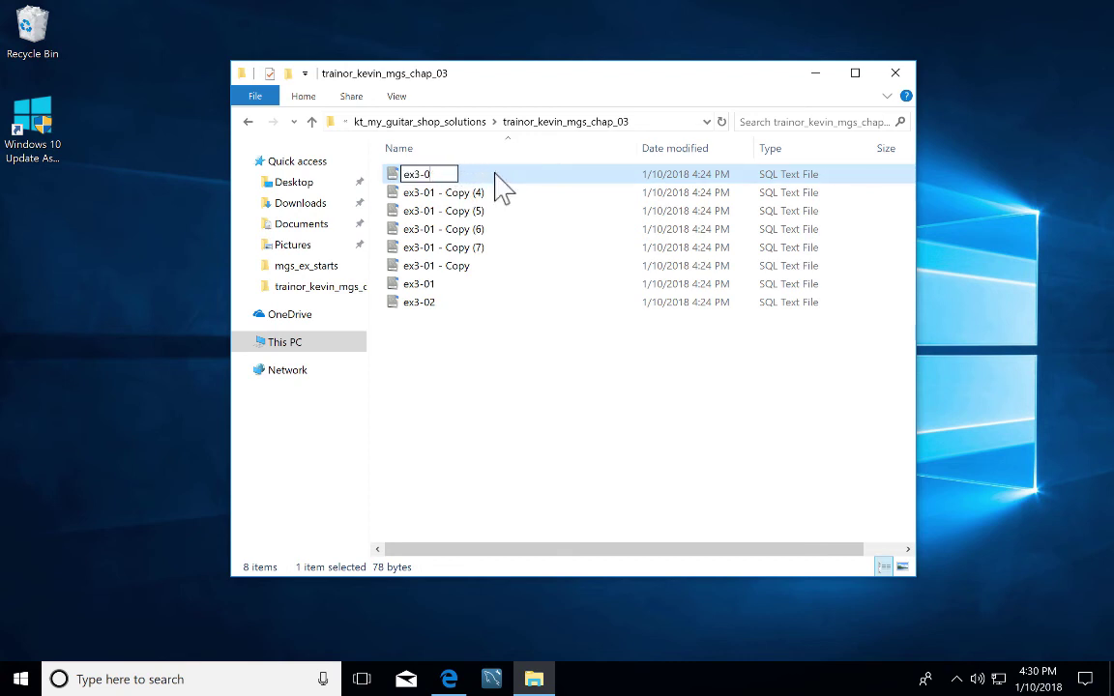
text(3)
click(530, 348)
Rename the file ex3-01 - Copy (4) as ex3-04
click(467, 174)
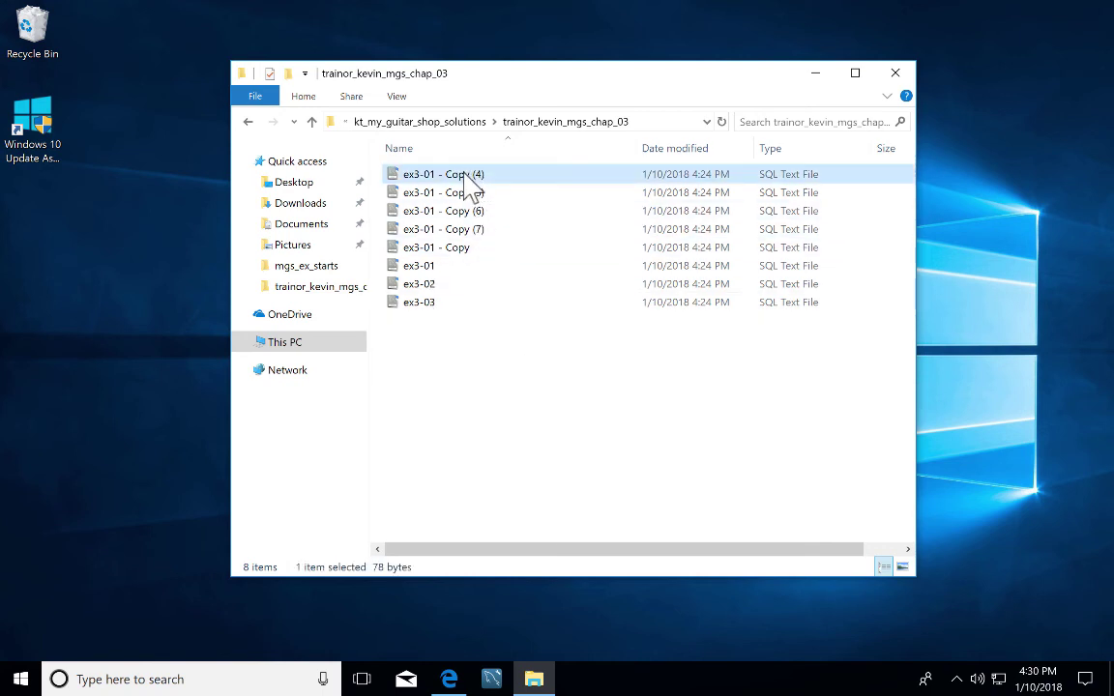
click(468, 175)
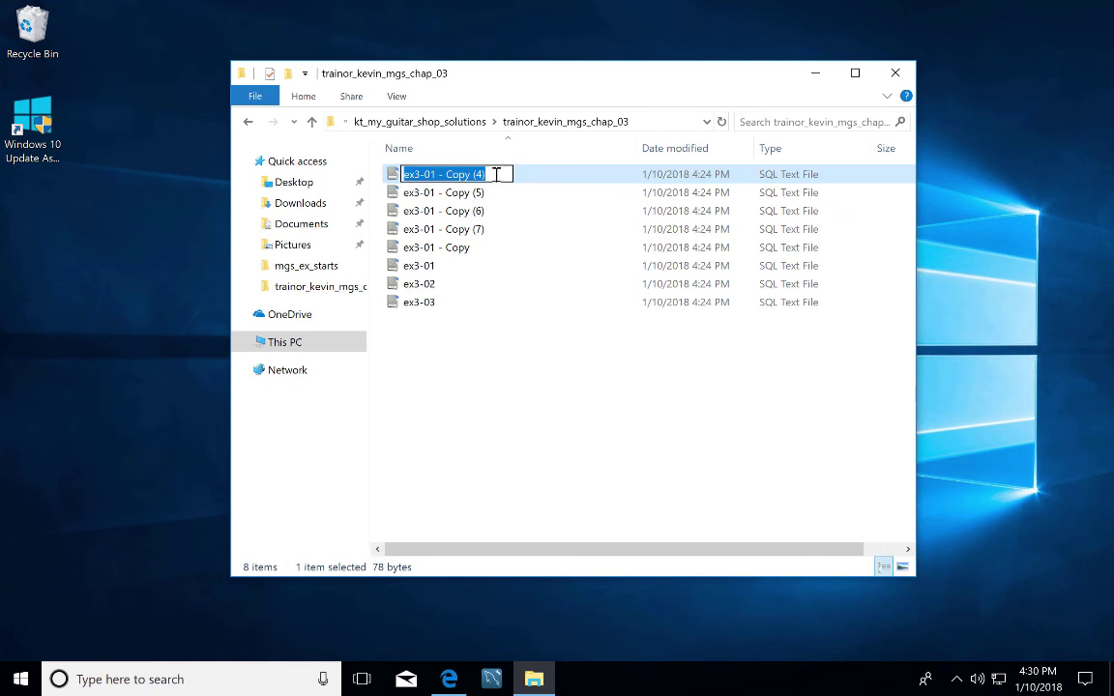
click(495, 174)
key(BackSpace)
key(BackSpace)
key(BackSpace)
key(BackSpace)
key(BackSpace)
key(BackSpace)
key(BackSpace)
key(BackSpace)
key(BackSpace)
key(BackSpace)
key(BackSpace)
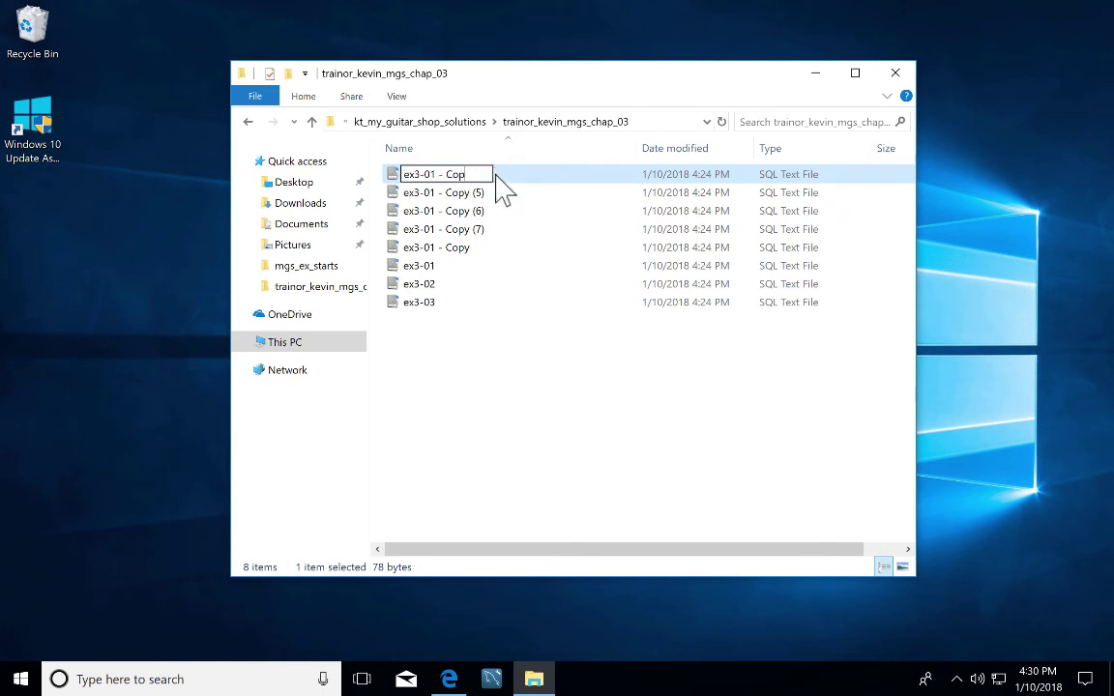
key(BackSpace)
text(4)
click(523, 377)
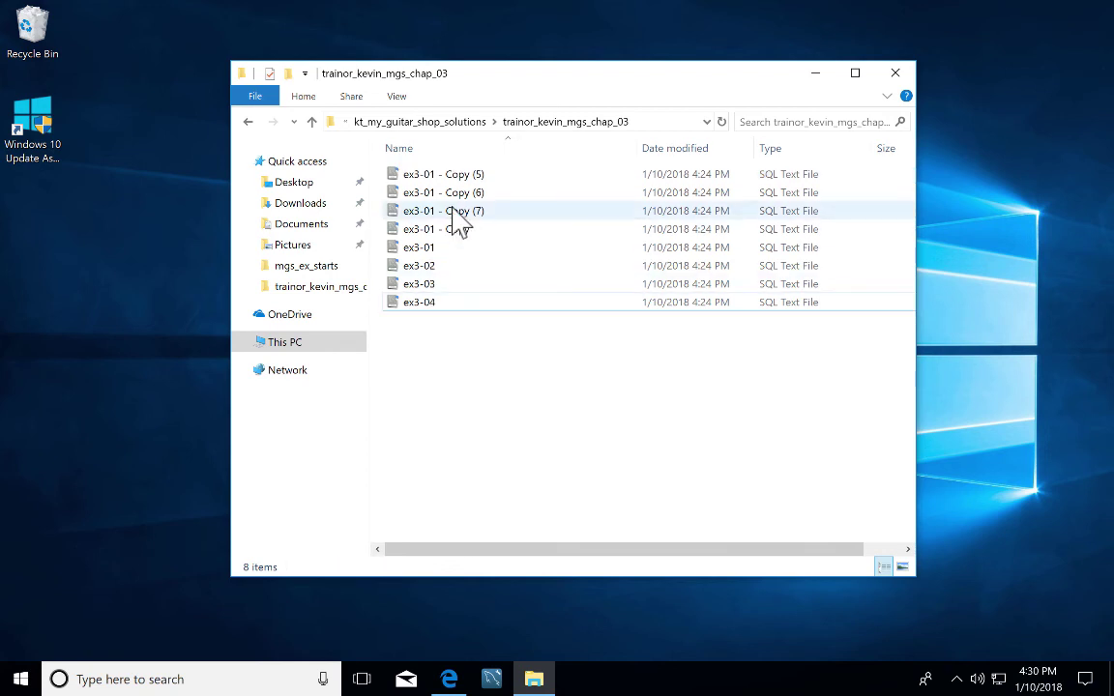
Rename the file ex3-01 - Copy (5) as ex3-05
click(472, 180)
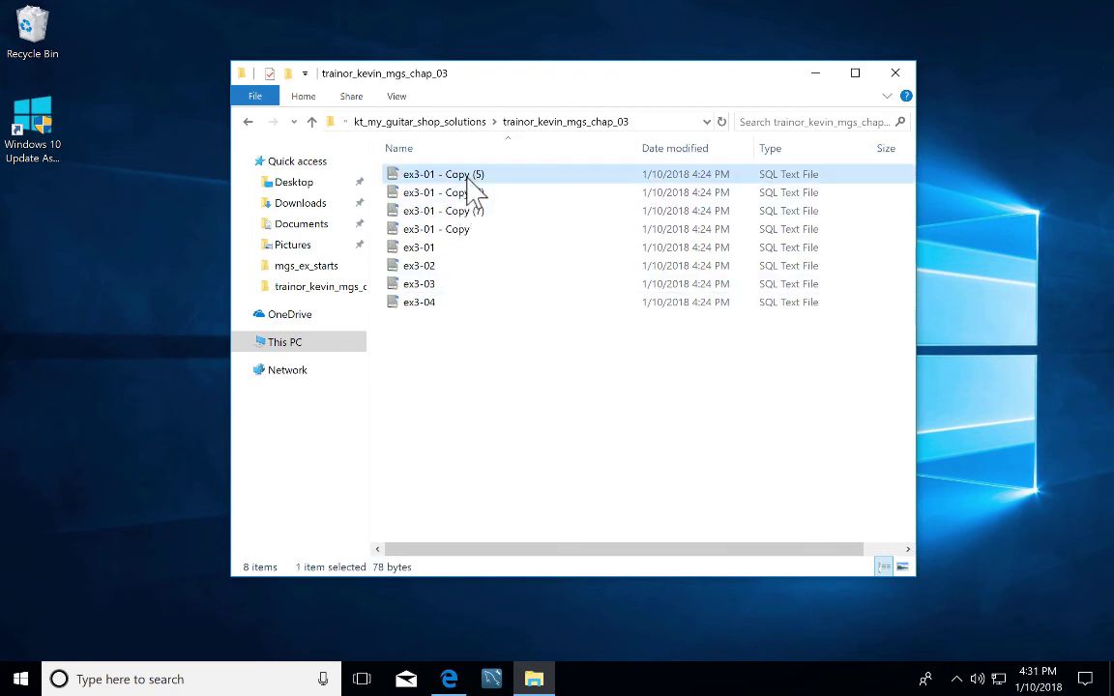
click(467, 176)
click(494, 175)
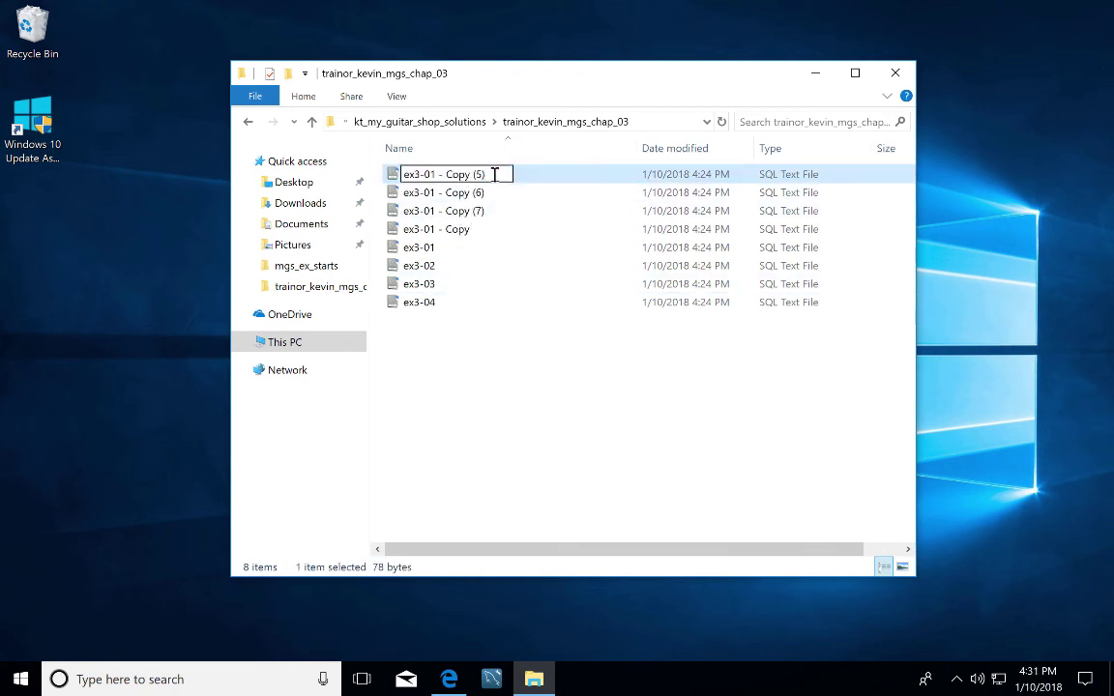
key(BackSpace)
key(BackSpace)
key(BackSpace)
key(BackSpace)
key(BackSpace)
key(BackSpace)
key(BackSpace)
key(BackSpace)
key(BackSpace)
key(BackSpace)
text(5)
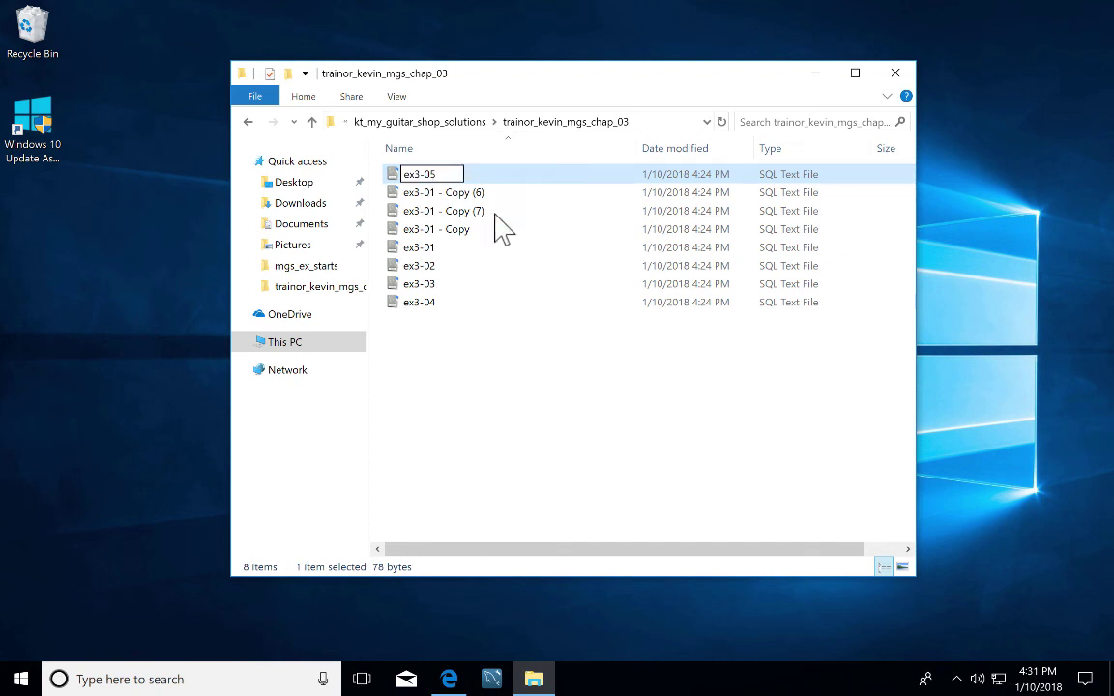
click(510, 326)
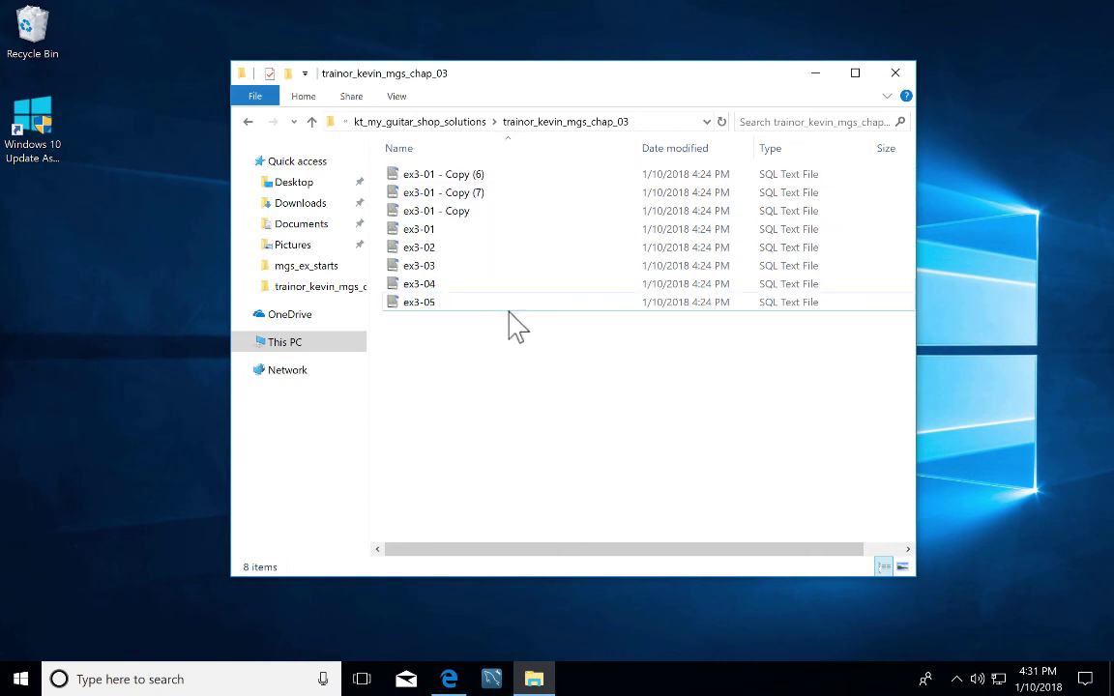
Rename the file ex3-01 - Copy (6) as ex3-06
click(490, 176)
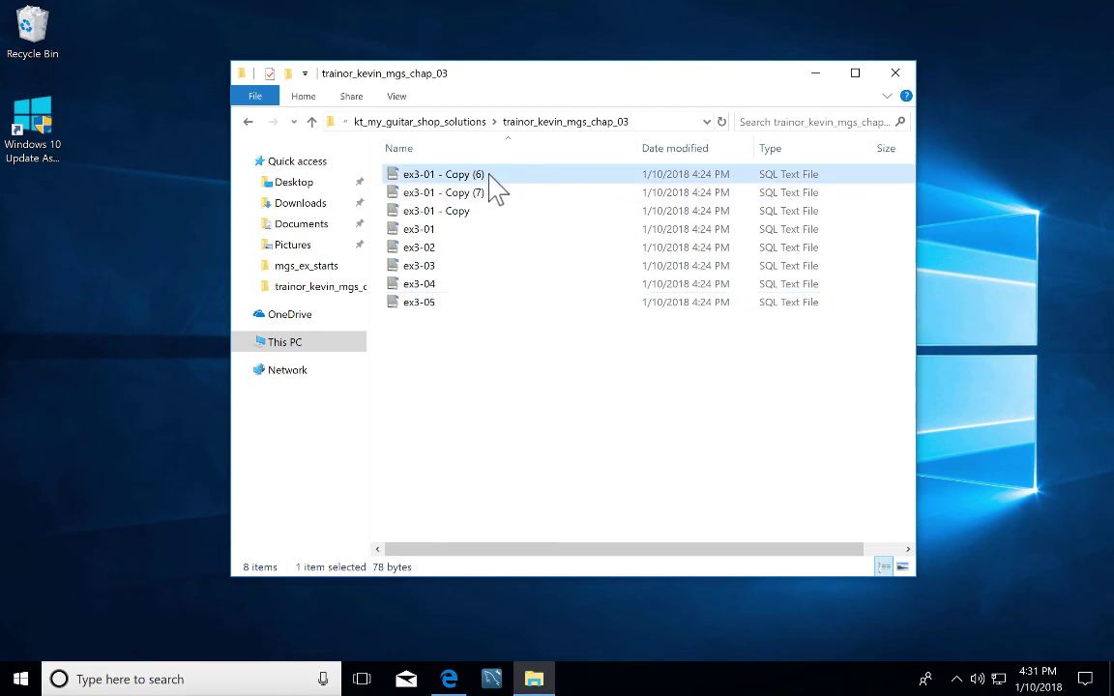
click(489, 177)
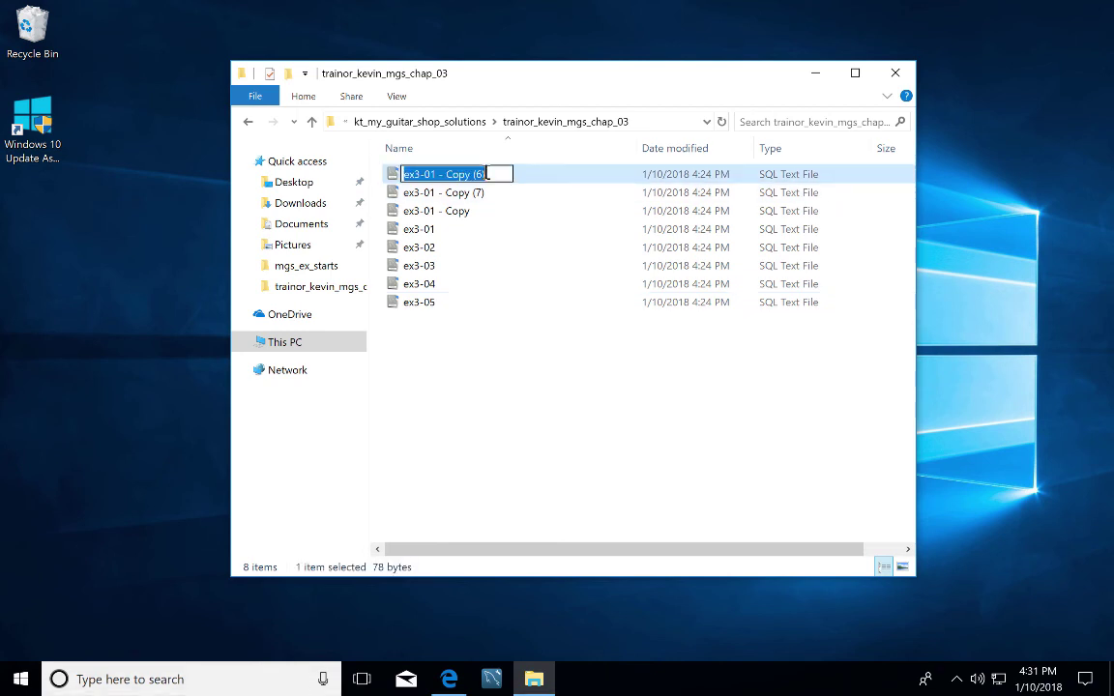
click(489, 174)
key(BackSpace)
key(BackSpace)
key(BackSpace)
key(BackSpace)
key(BackSpace)
key(BackSpace)
key(BackSpace)
key(BackSpace)
key(BackSpace)
key(BackSpace)
key(BackSpace)
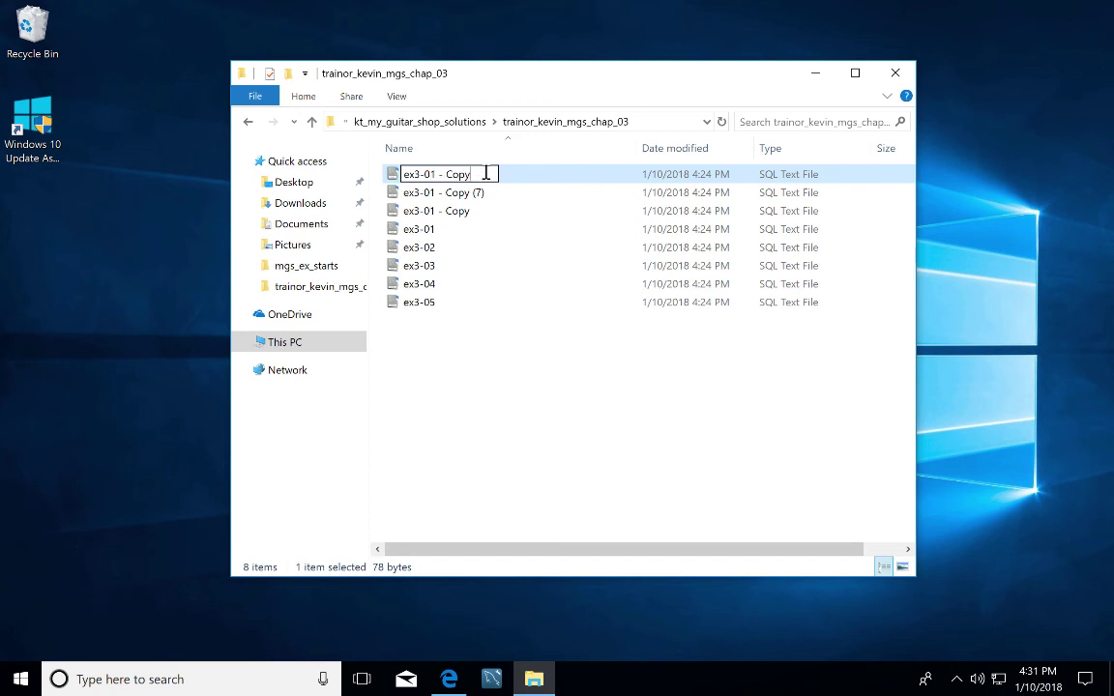
key(BackSpace)
text(6)
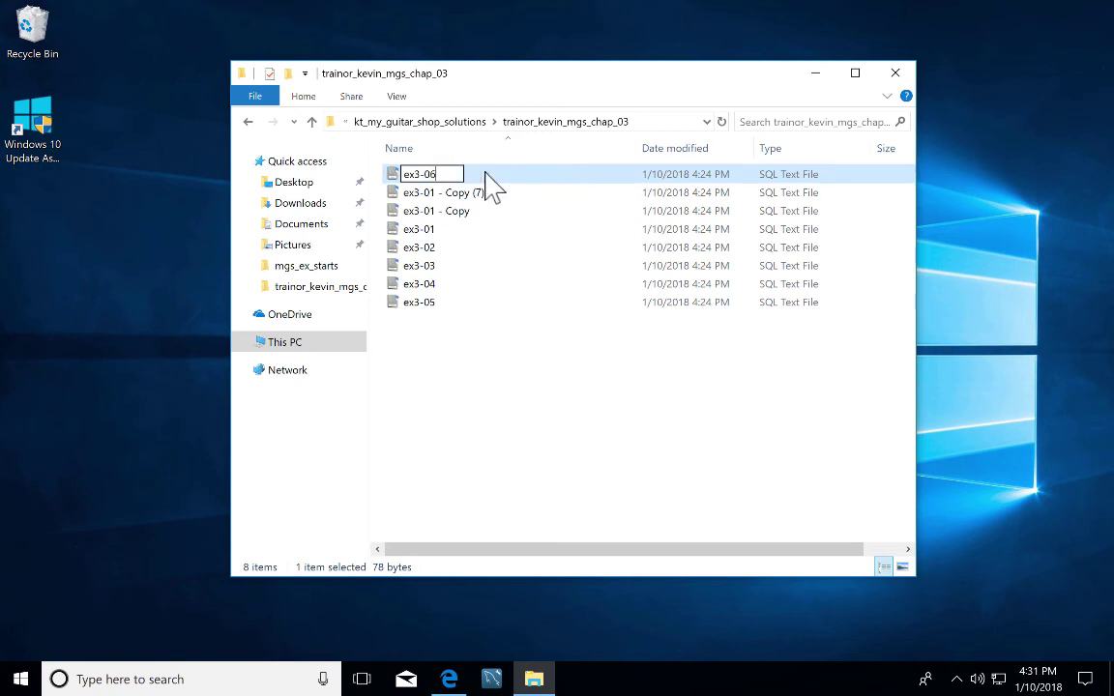
click(517, 395)
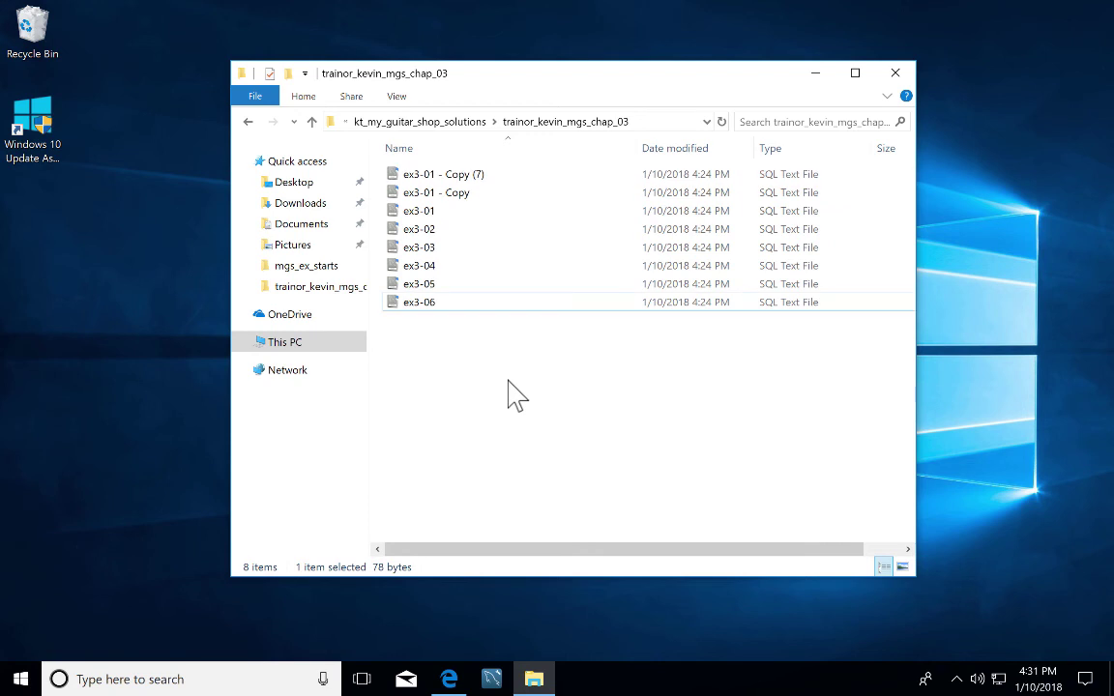
Rename the file ex3-01 - Copy (7) as ex3-07
click(473, 176)
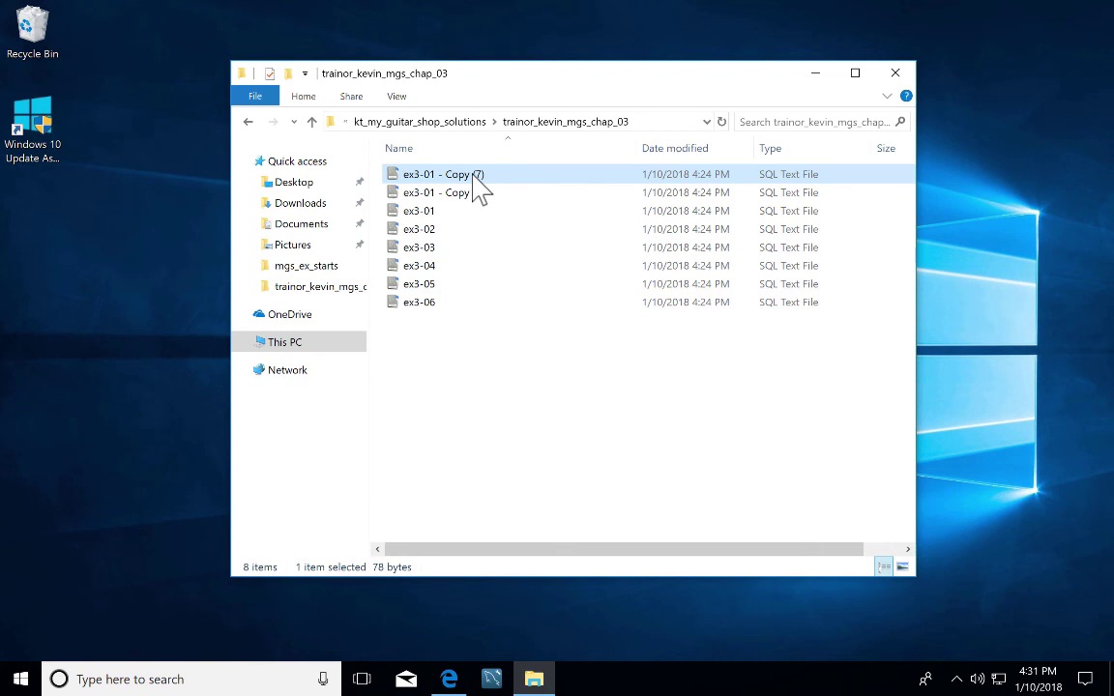
click(473, 180)
click(486, 173)
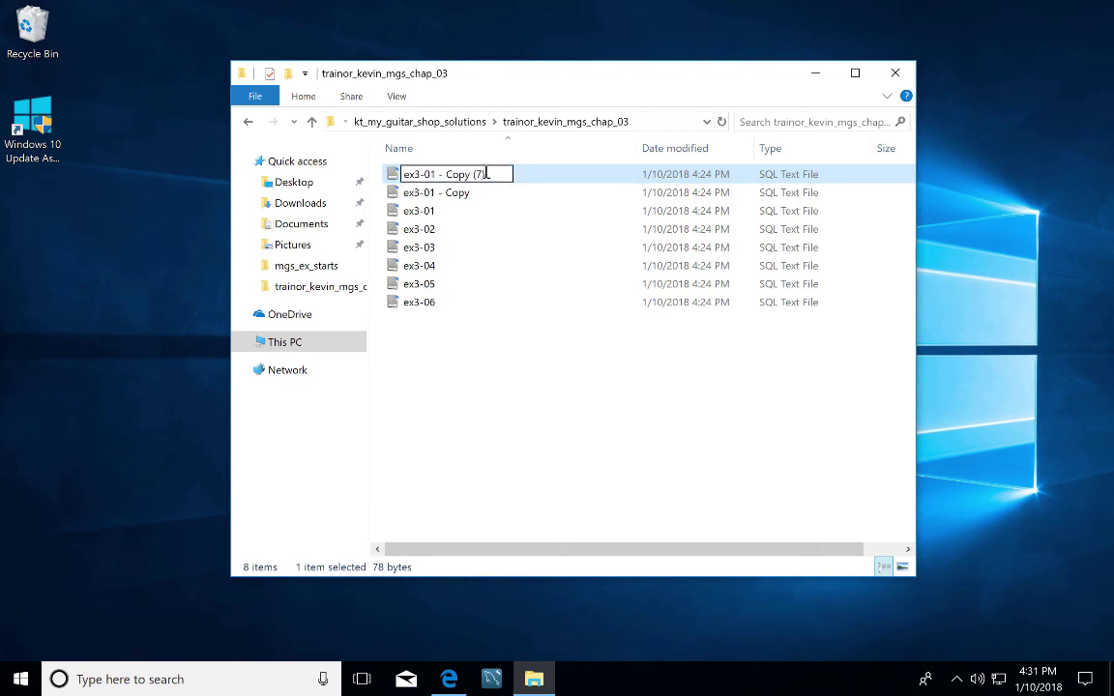
key(BackSpace)
key(BackSpace)
key(BackSpace)
key(BackSpace)
key(BackSpace)
key(BackSpace)
key(BackSpace)
key(BackSpace)
key(BackSpace)
key(BackSpace)
key(BackSpace)
key(BackSpace)
text(7)
click(490, 192)
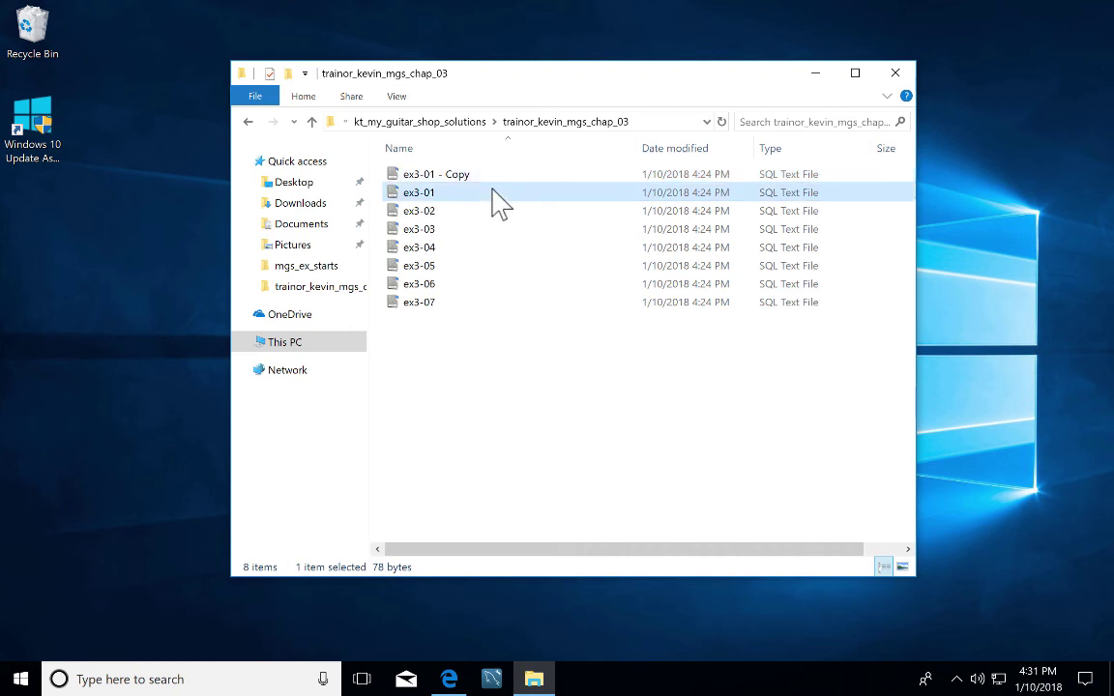
Rename the remaining duplicate, ex3-01 - Copy, as ex3-08
click(471, 179)
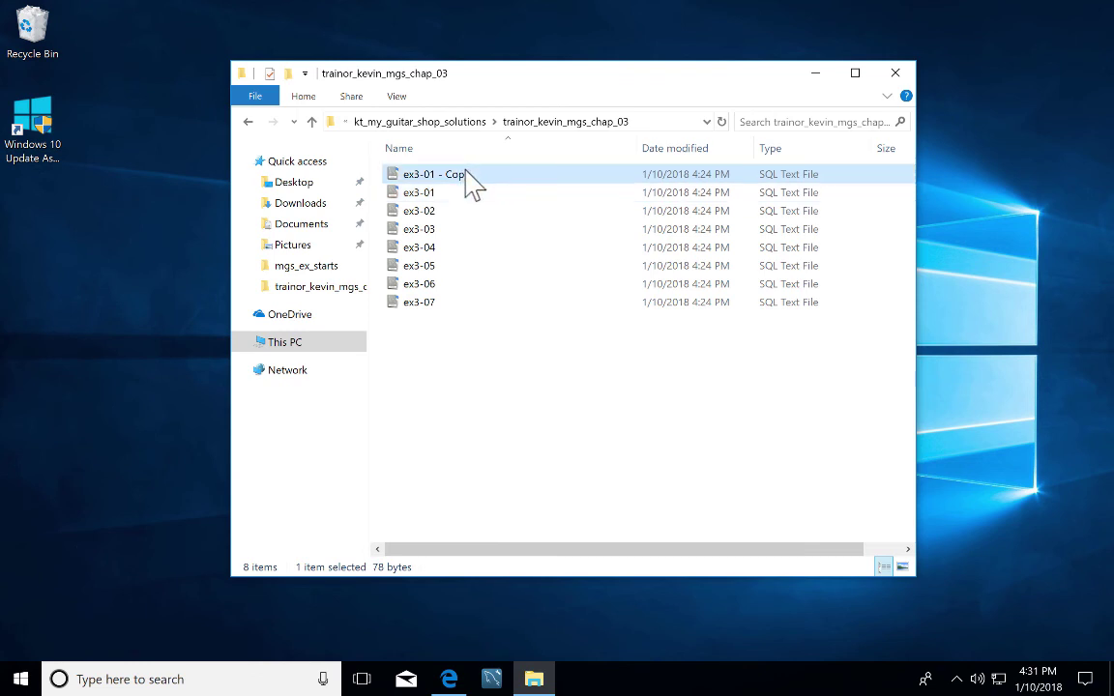
click(469, 174)
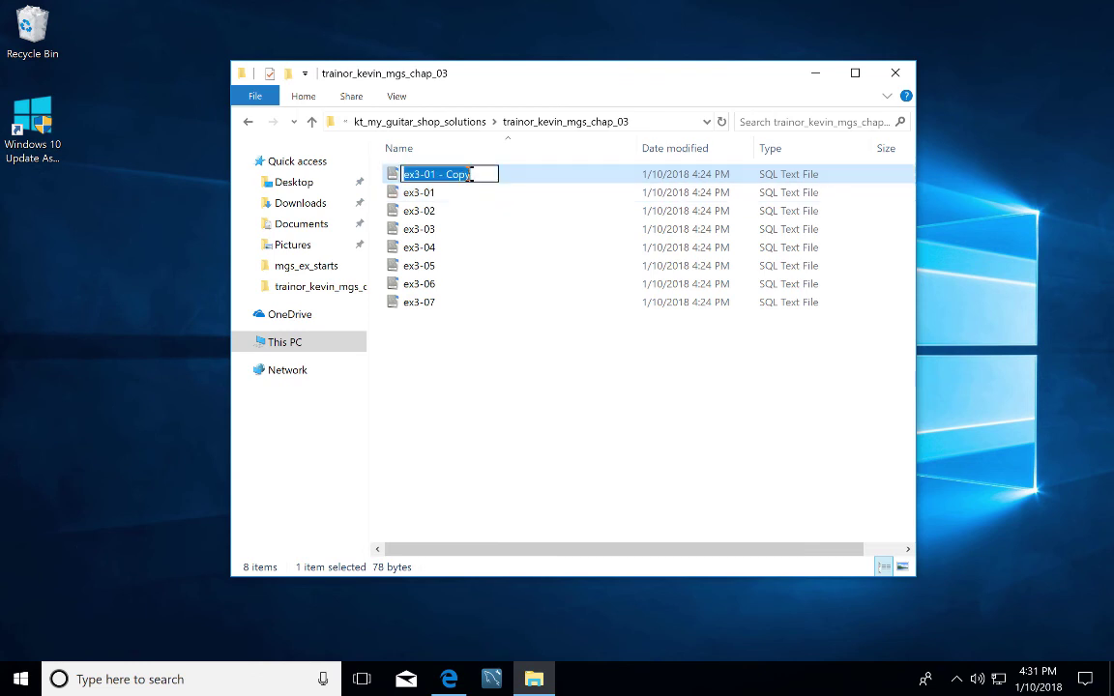
click(471, 175)
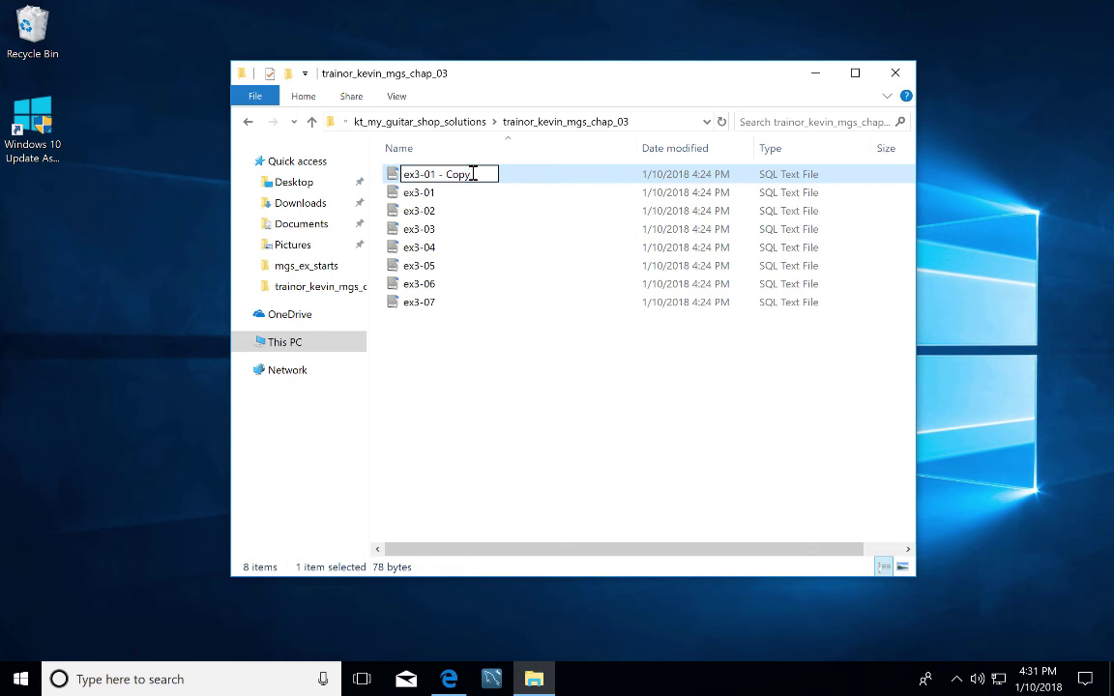
key(BackSpace)
key(BackSpace)
key(BackSpace)
key(BackSpace)
key(BackSpace)
key(BackSpace)
key(BackSpace)
key(BackSpace)
text(8)
key(Return)
click(480, 393)
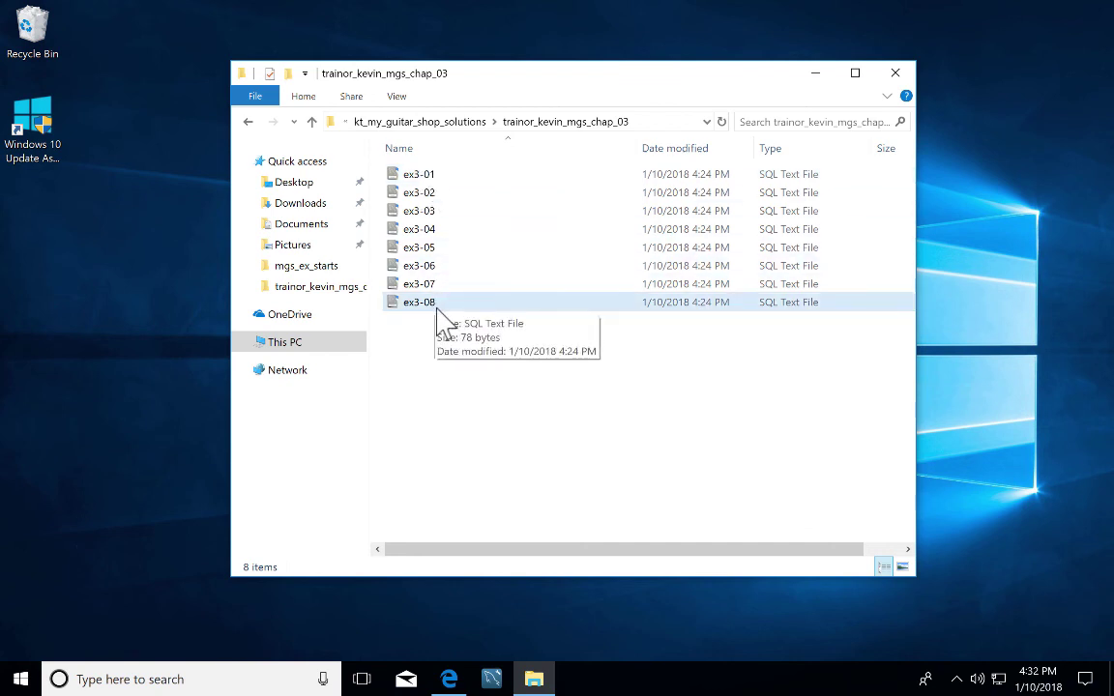
Go up to the parent folder kt_my_guitar_shop_solutions and leave the Chapter 3 folder unselected
click(462, 125)
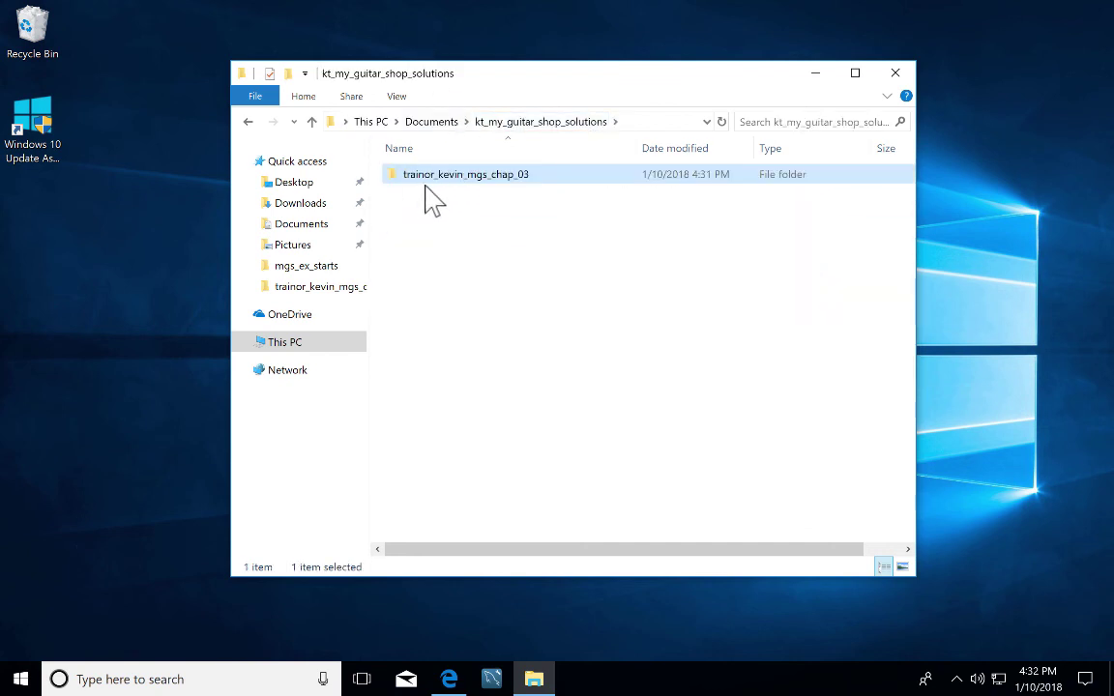
click(510, 177)
click(568, 218)
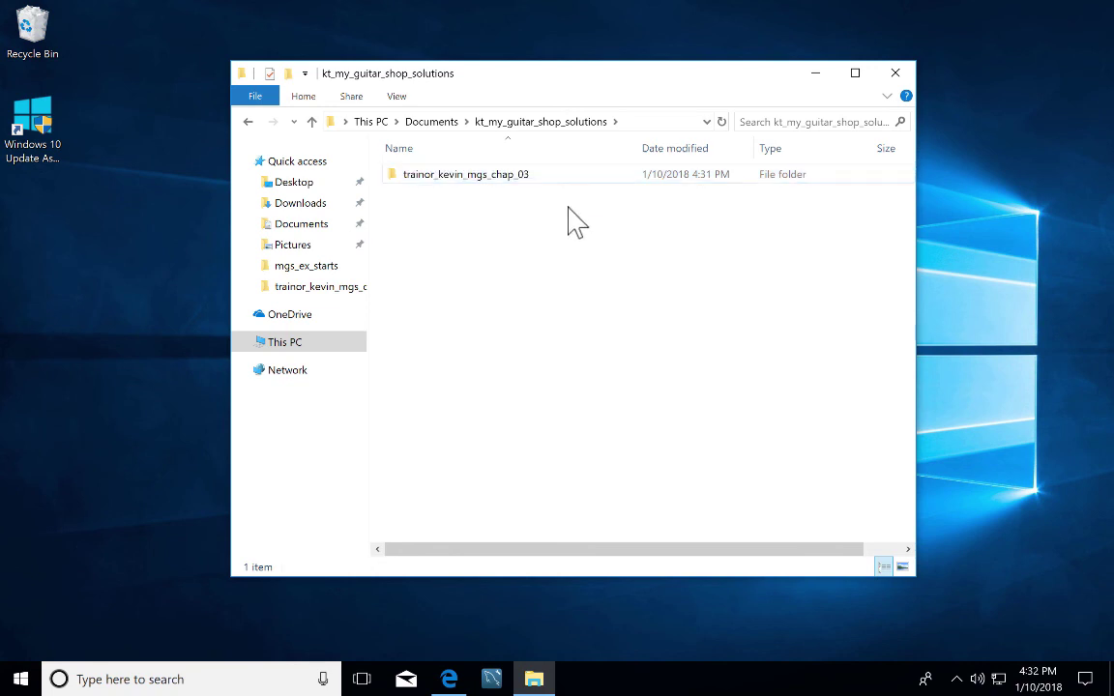
right_click(567, 175)
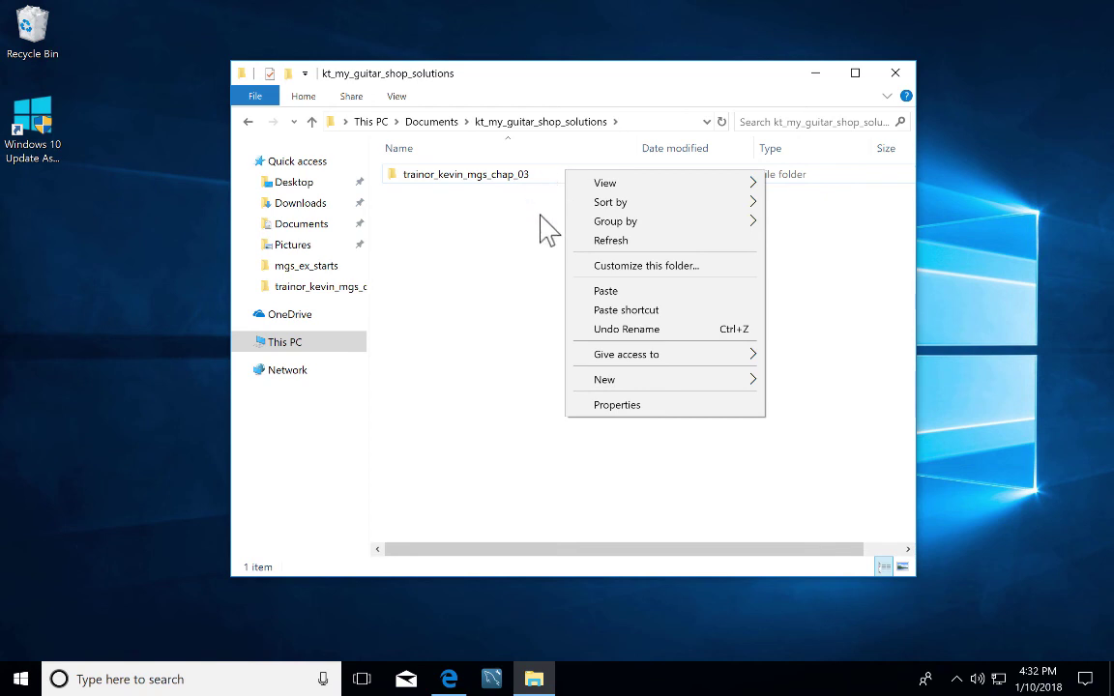
click(540, 221)
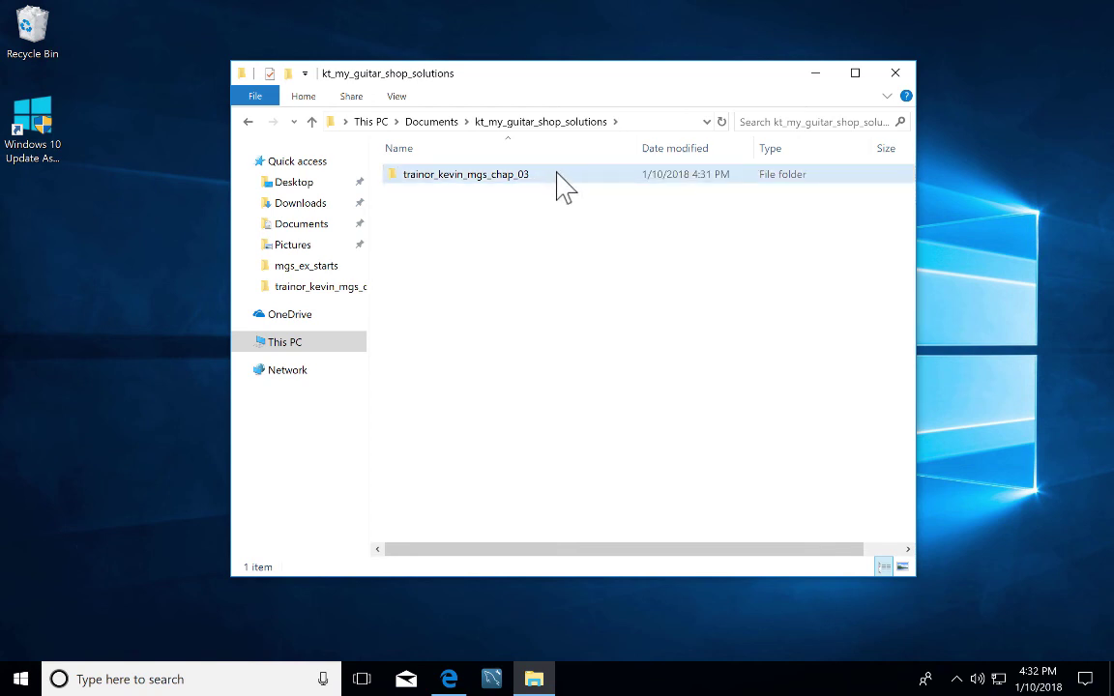
right_click(567, 189)
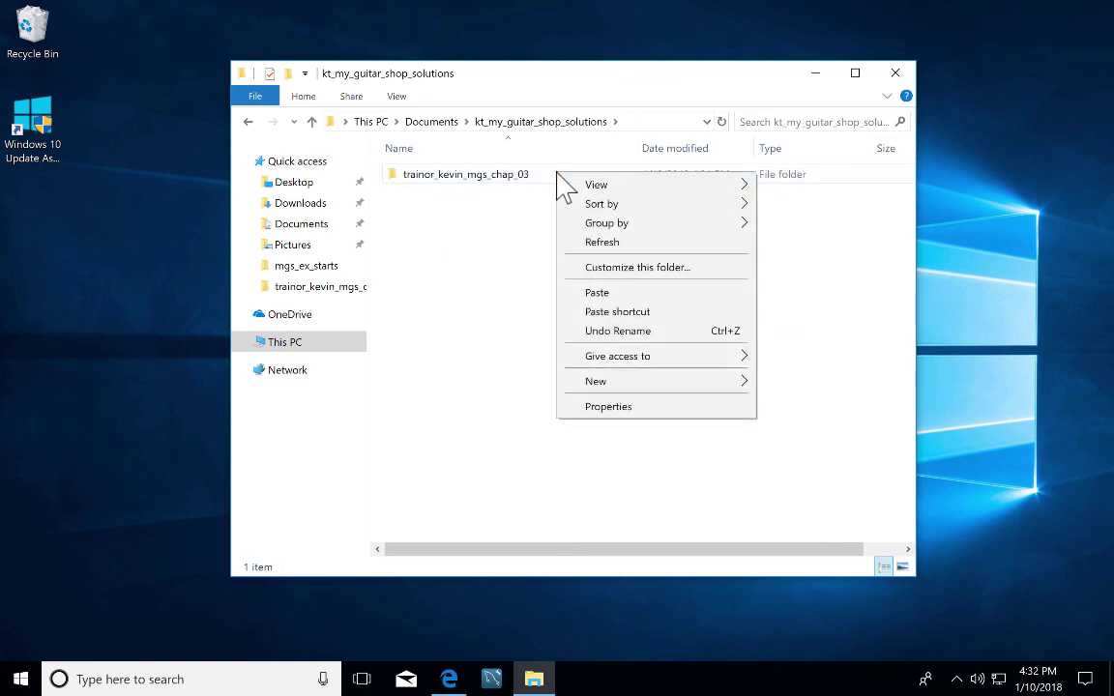
click(520, 297)
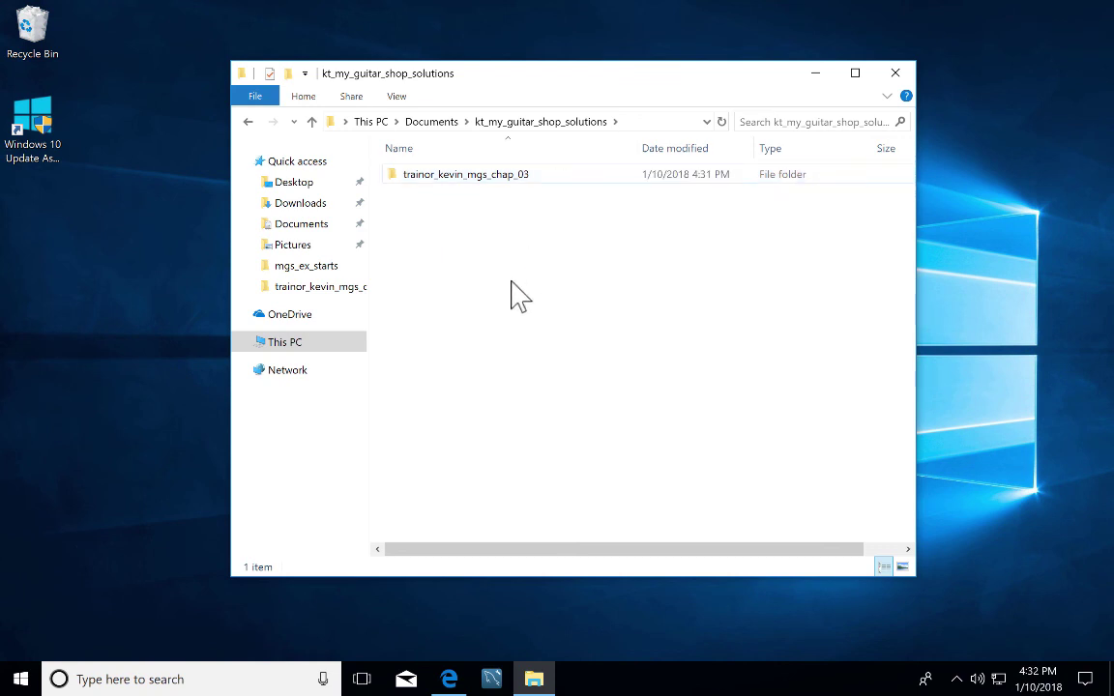
right_click(560, 177)
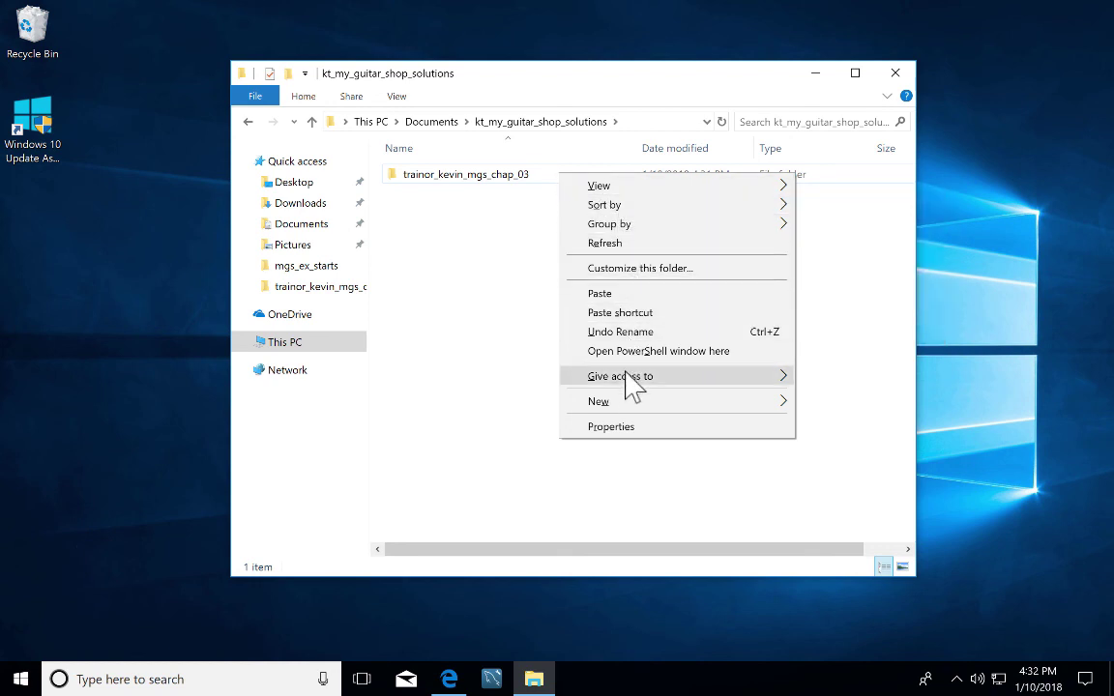
mouse_move(625, 405)
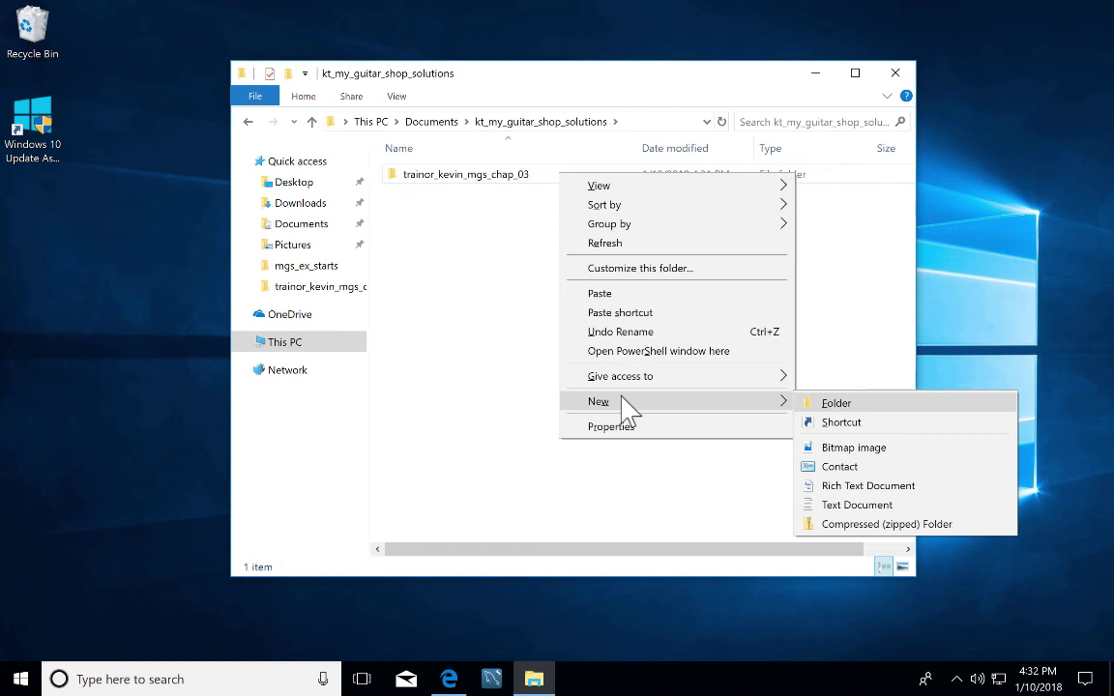
click(422, 274)
click(441, 180)
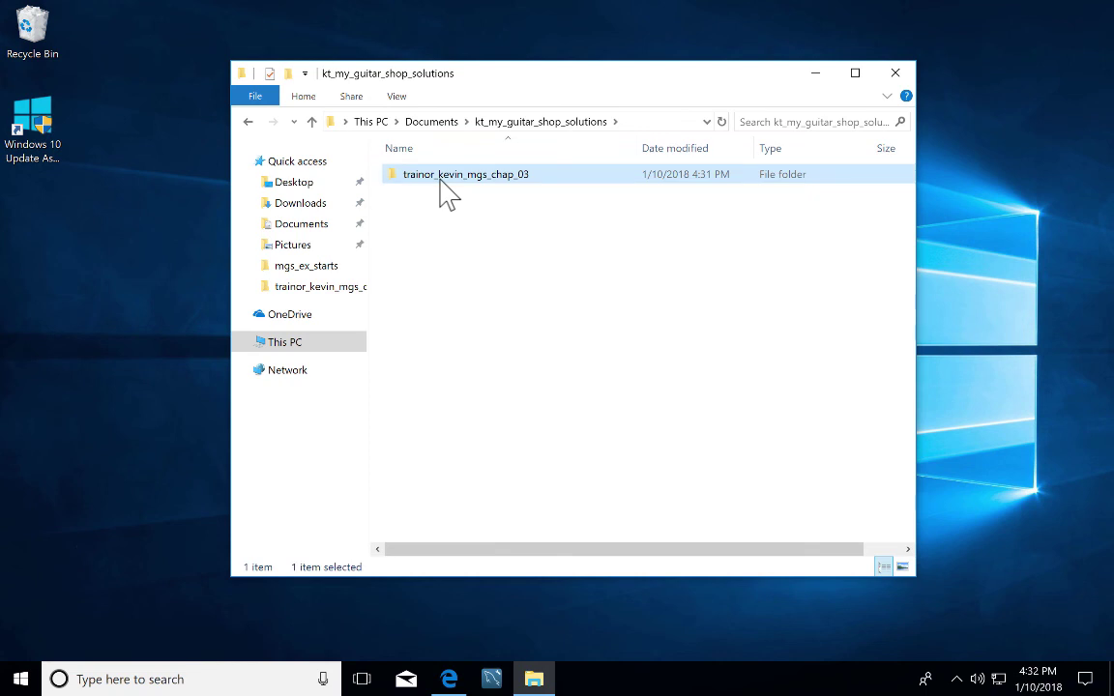
right_click(523, 189)
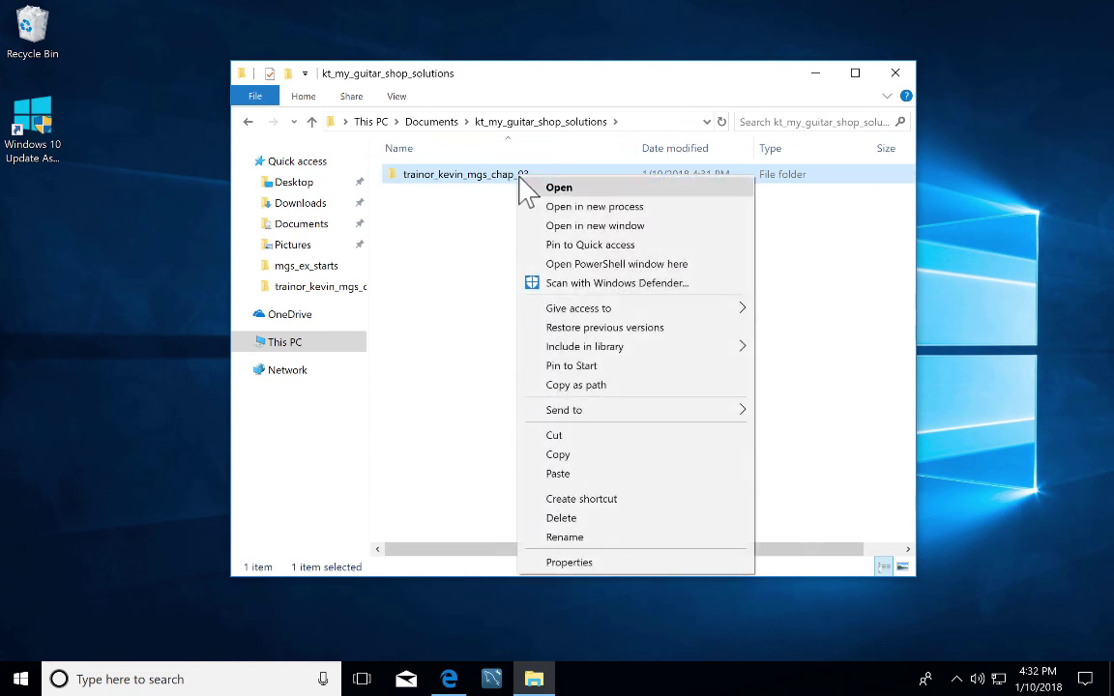
mouse_move(569, 350)
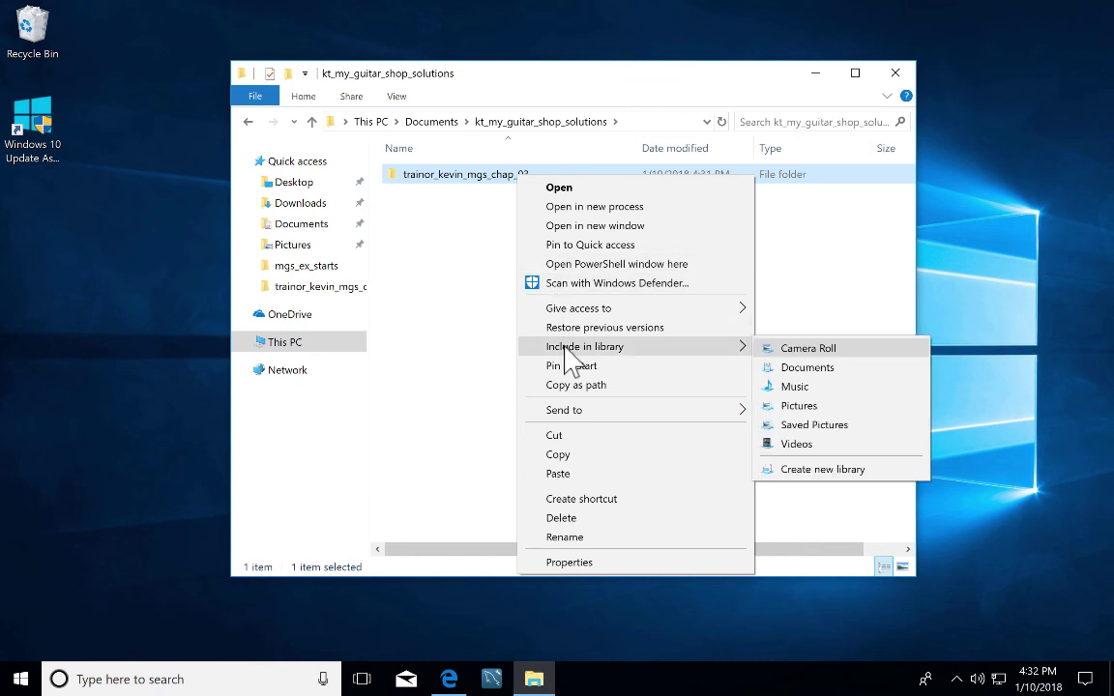
click(490, 304)
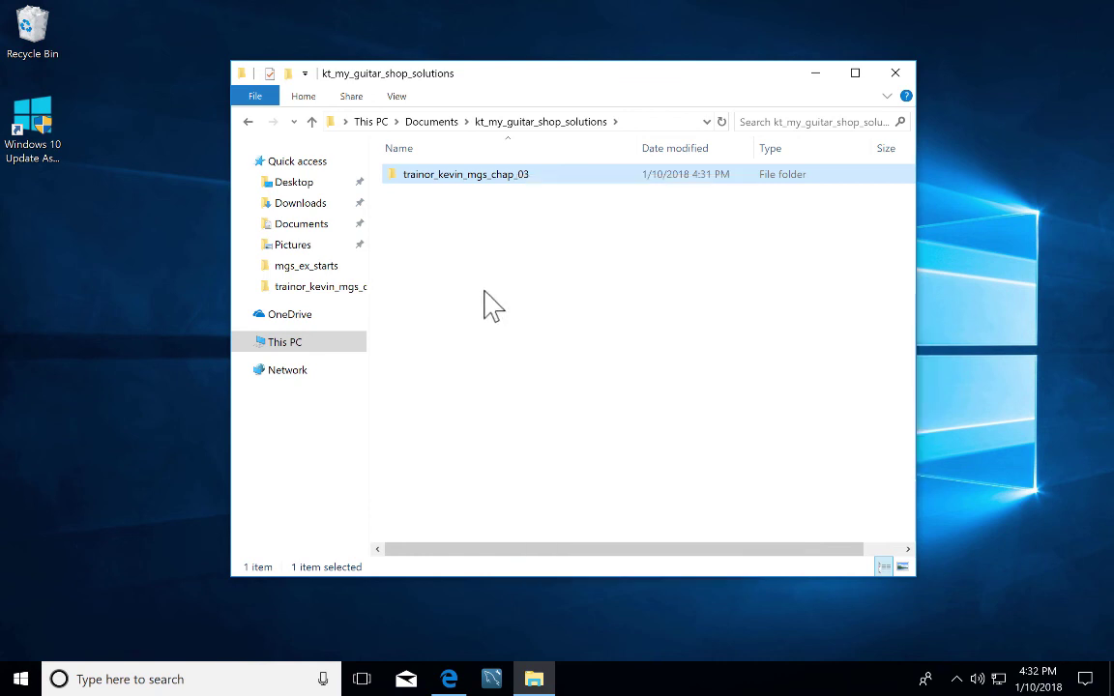
Compress the Chapter 3 solutions folder into a zipped folder alongside it, keep the default name, and leave nothing selected
click(516, 189)
right_click(512, 179)
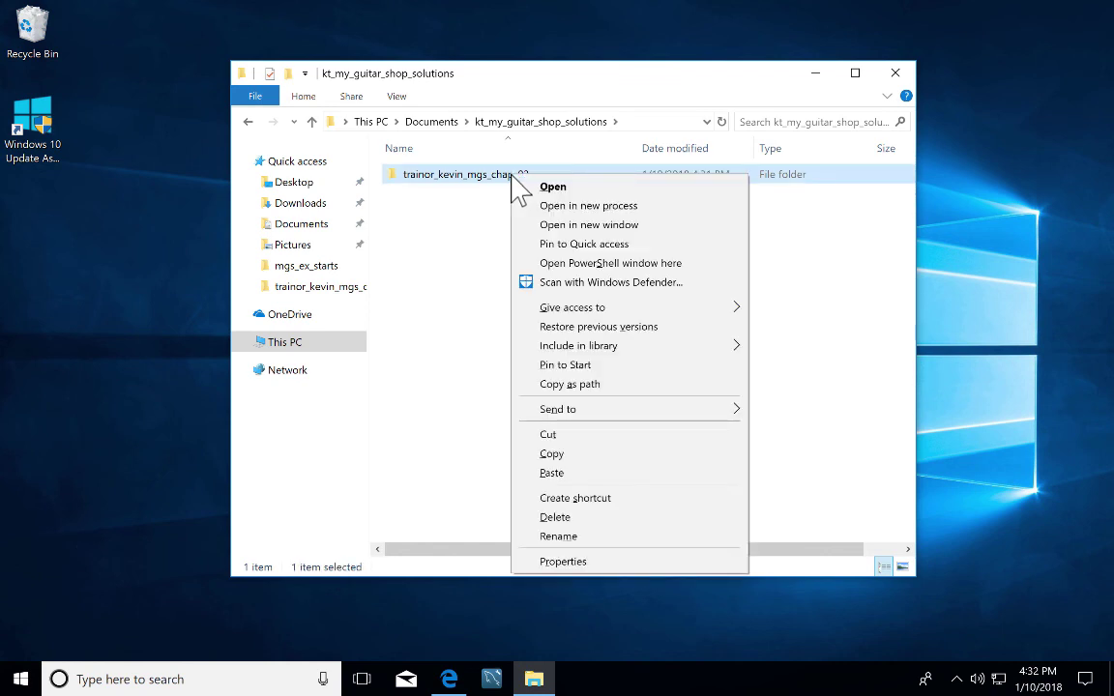
mouse_move(613, 423)
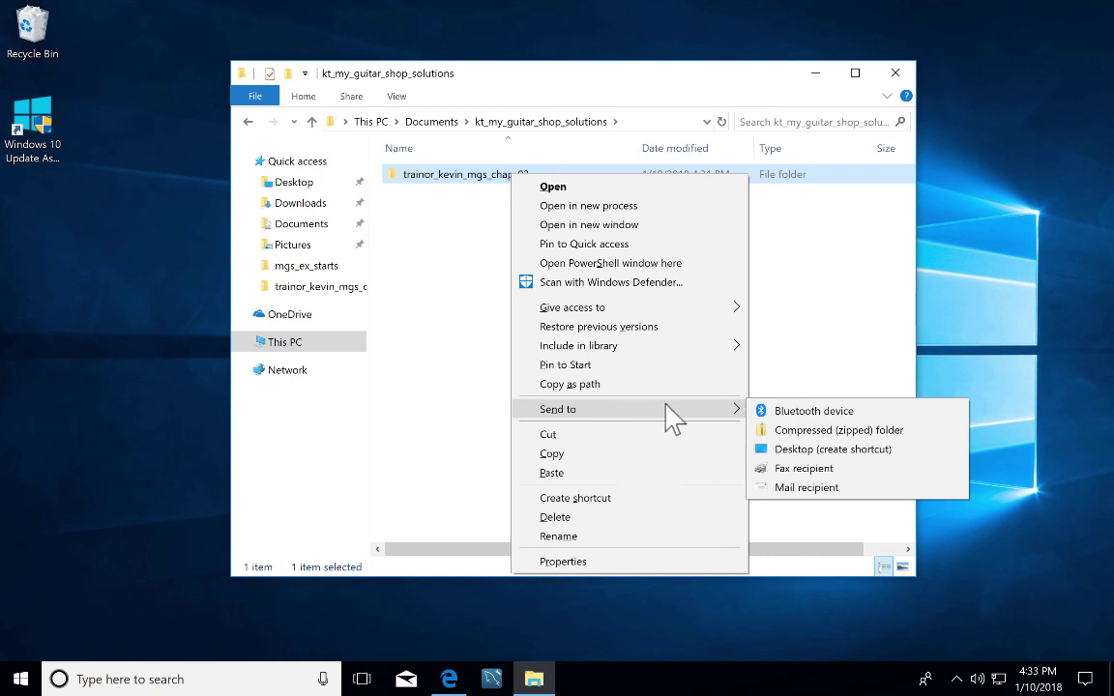
click(820, 432)
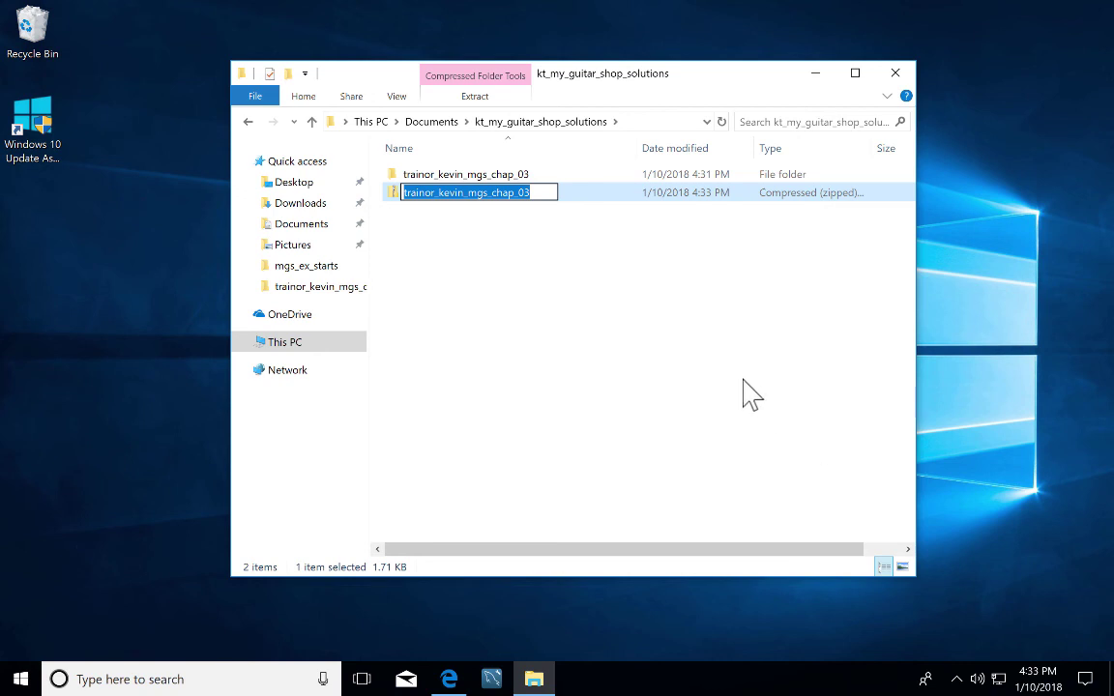
click(649, 348)
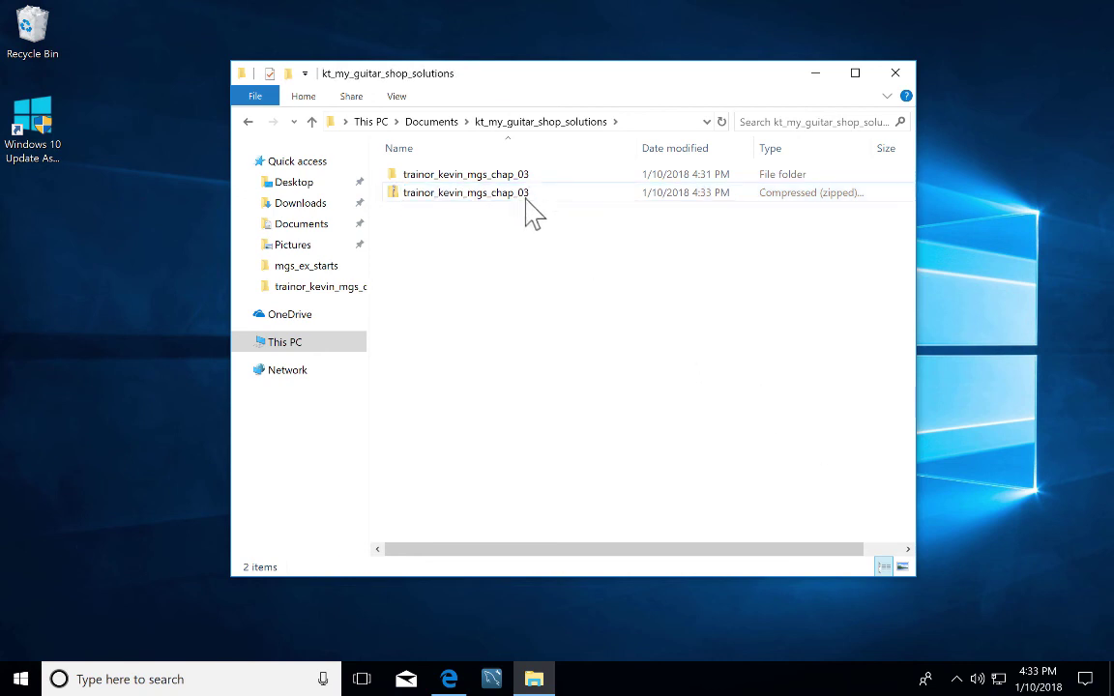
click(635, 196)
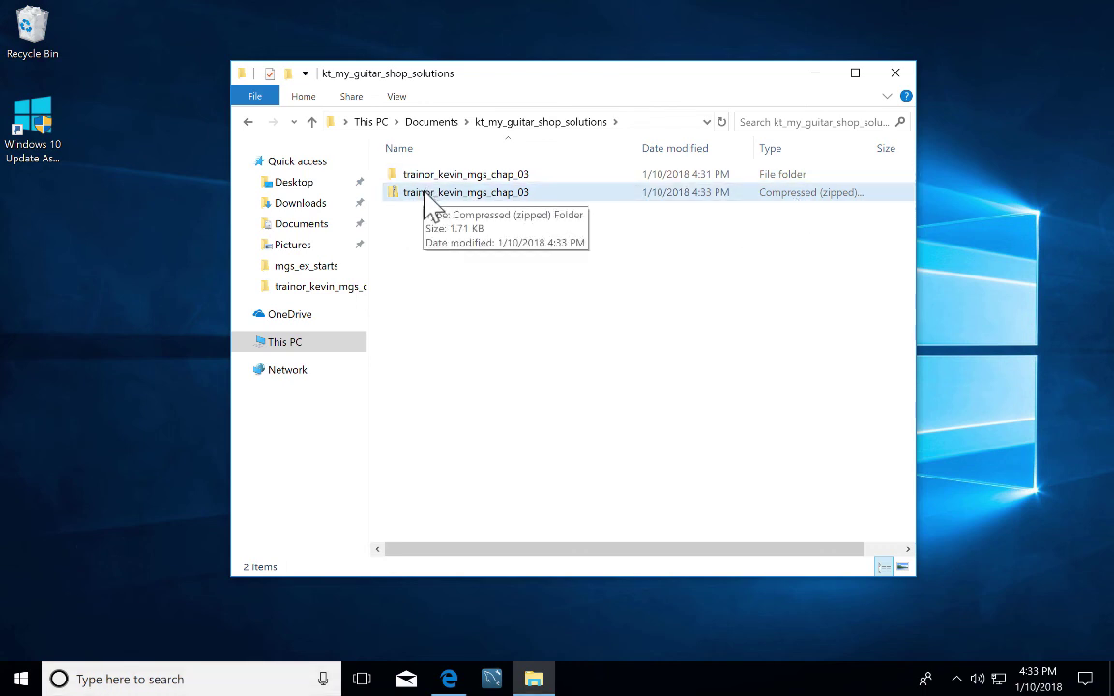
click(422, 248)
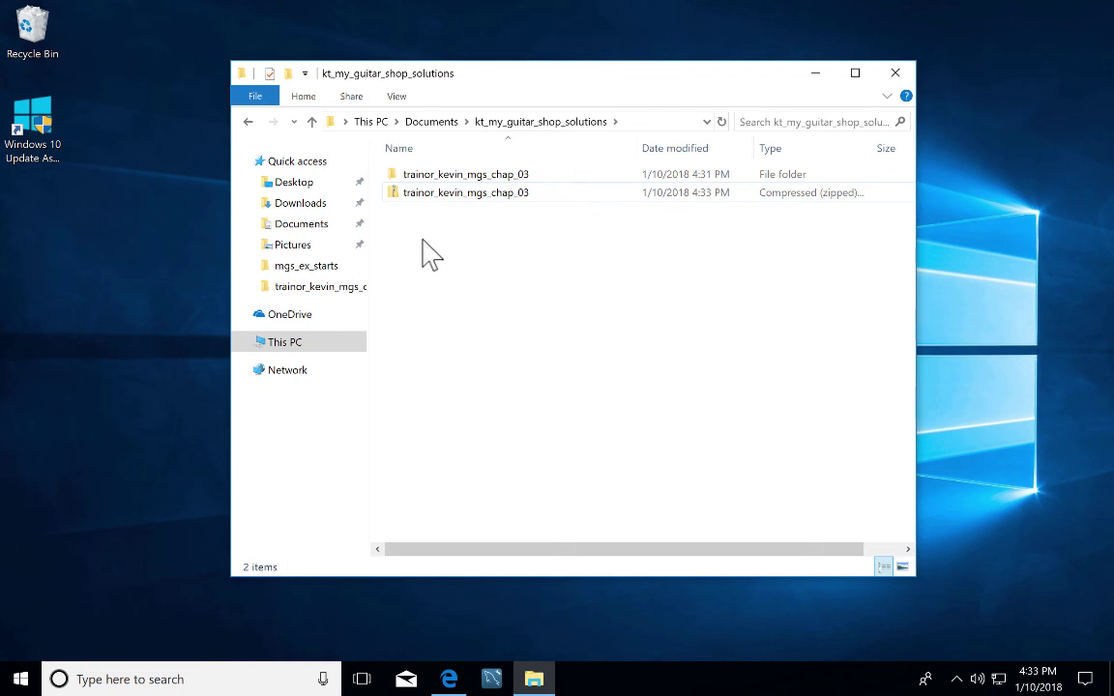